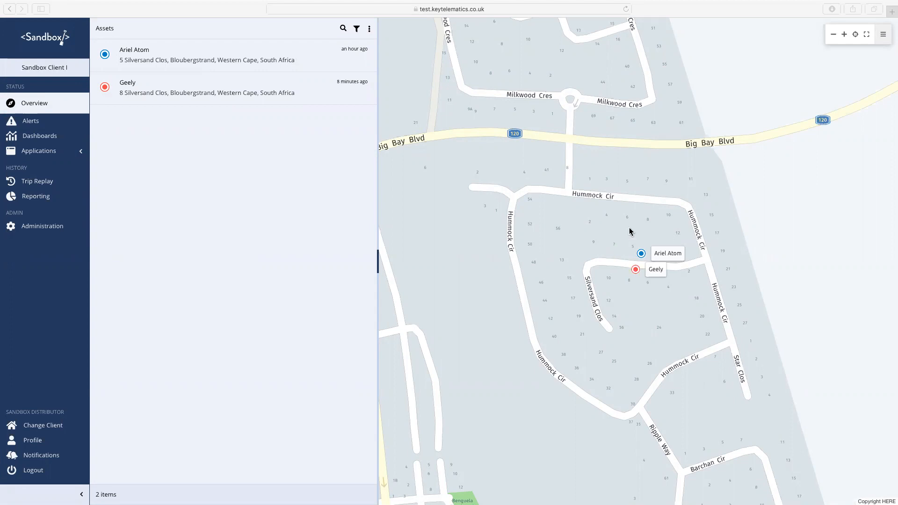
- Open Reporting and browse the report categories to find Trips > Trip Listing Report - Listing
left_click(47, 197)
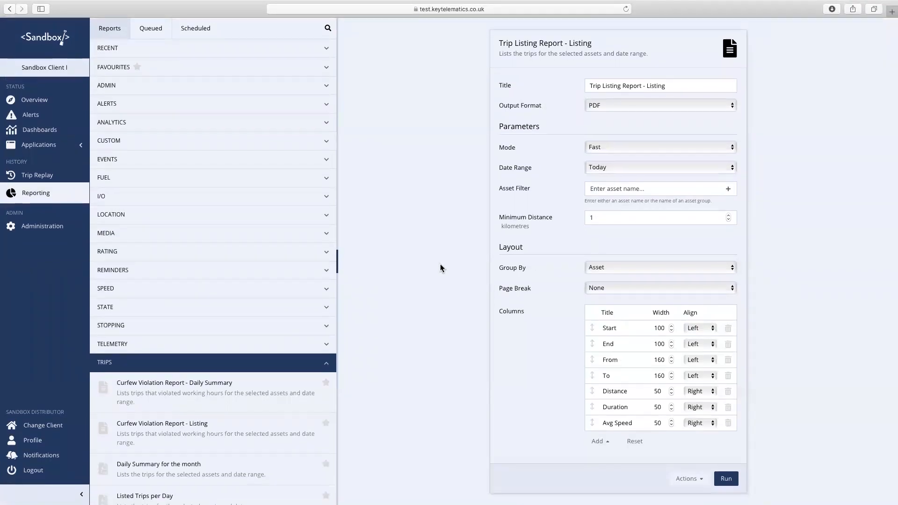
scroll(300, 362, "down", 5)
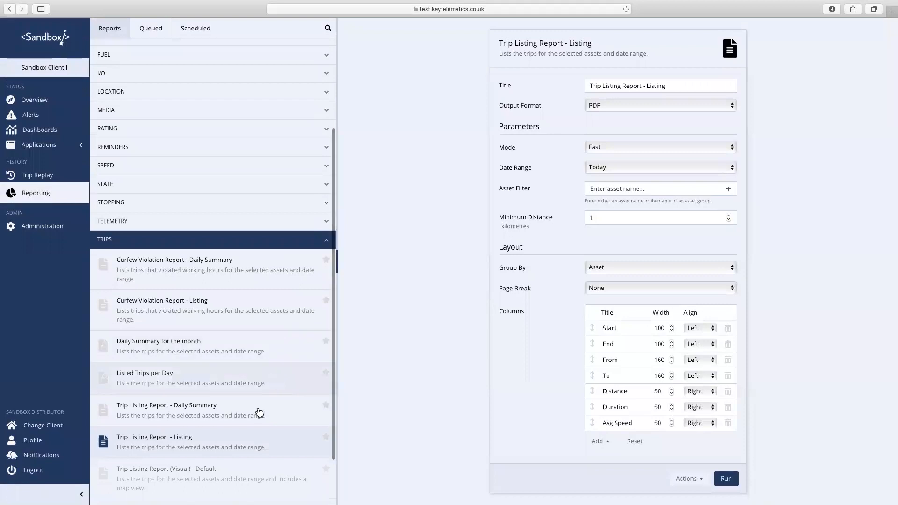
scroll(258, 419, "up", 5)
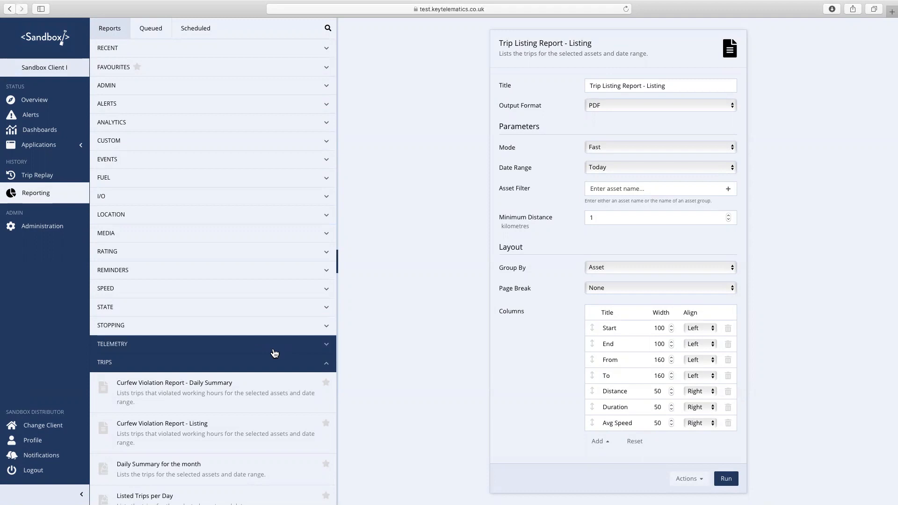
scroll(274, 353, "down", 5)
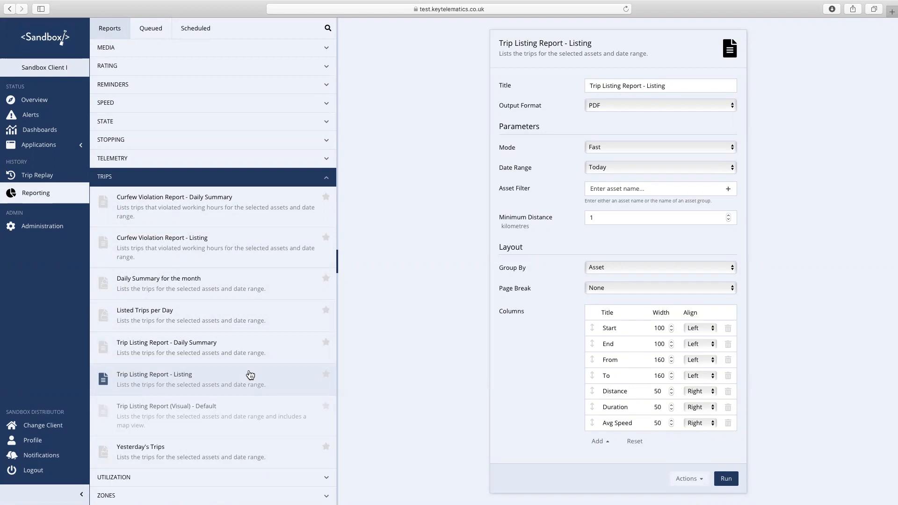
- Open the Trip Listing Report - Listing and replace its title with 'Trips for the Day in detail'
left_click(220, 376)
left_click_drag(676, 85, 568, 84)
key("BackSpace")
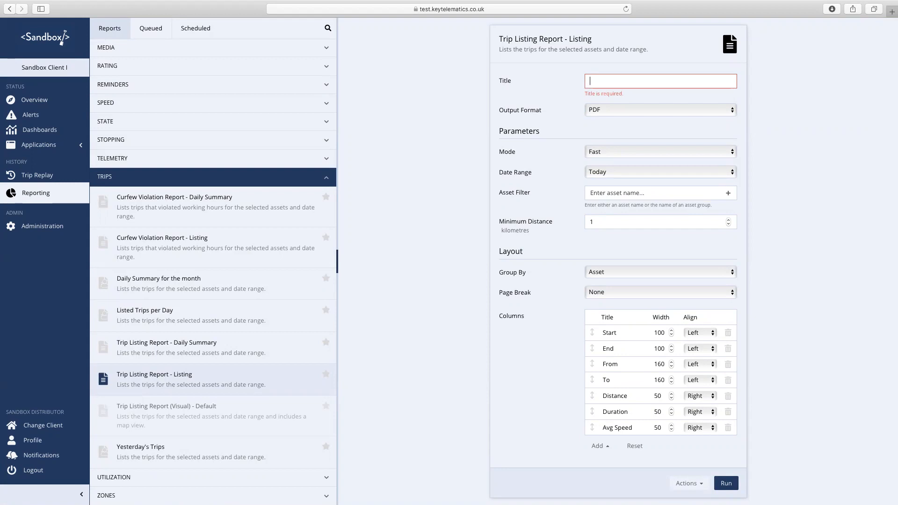
type("Trips for the ")
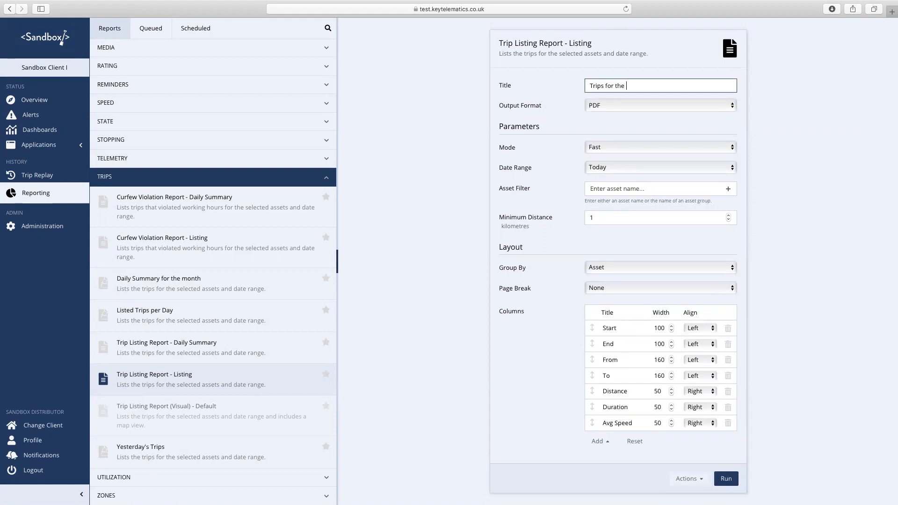
type("Day in detail")
left_click(688, 106)
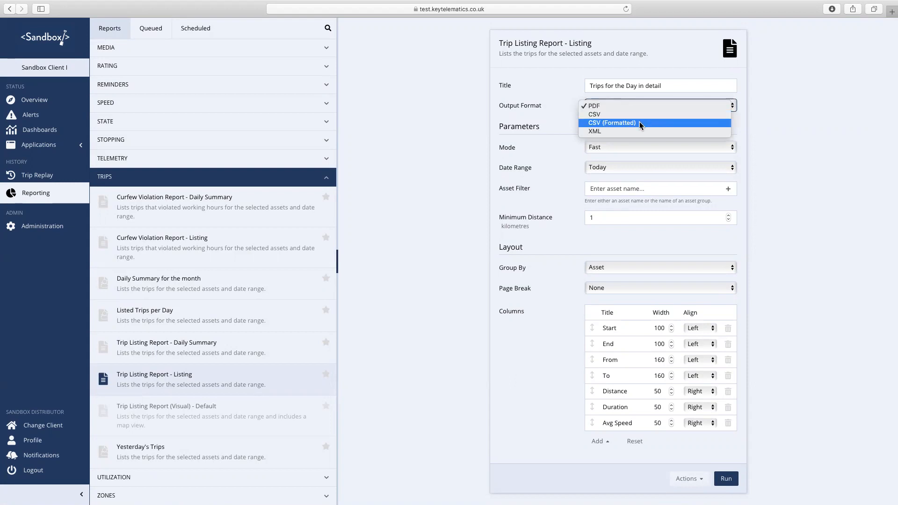
- Leave output at PDF and mode at Fast, and change the date range from Last Month to This Month
left_click(834, 133)
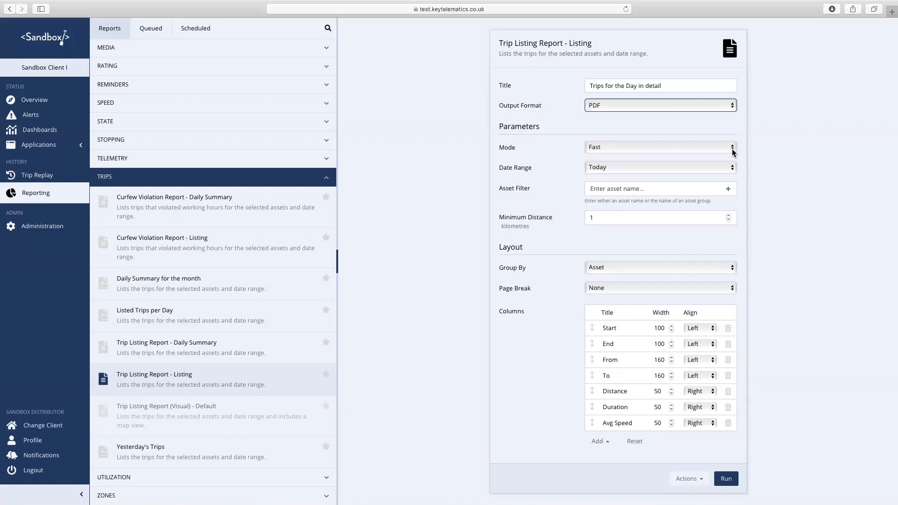
left_click(732, 151)
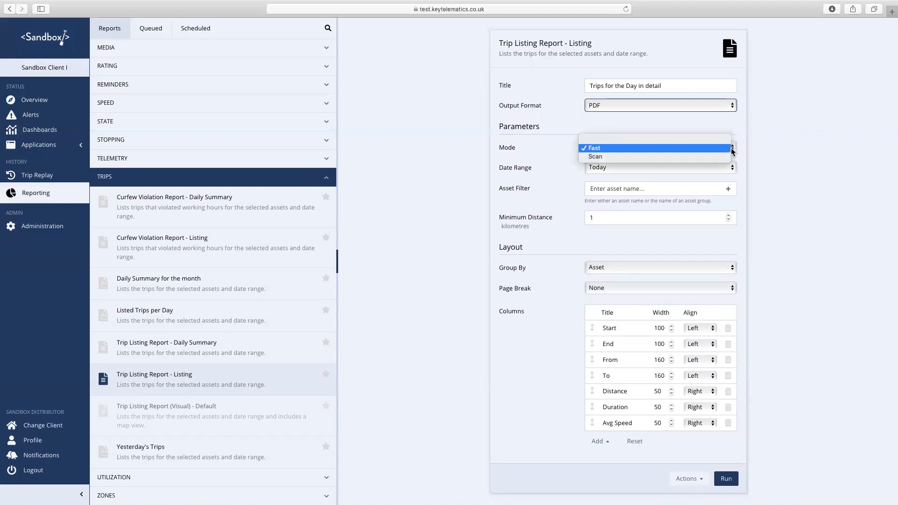
left_click(769, 159)
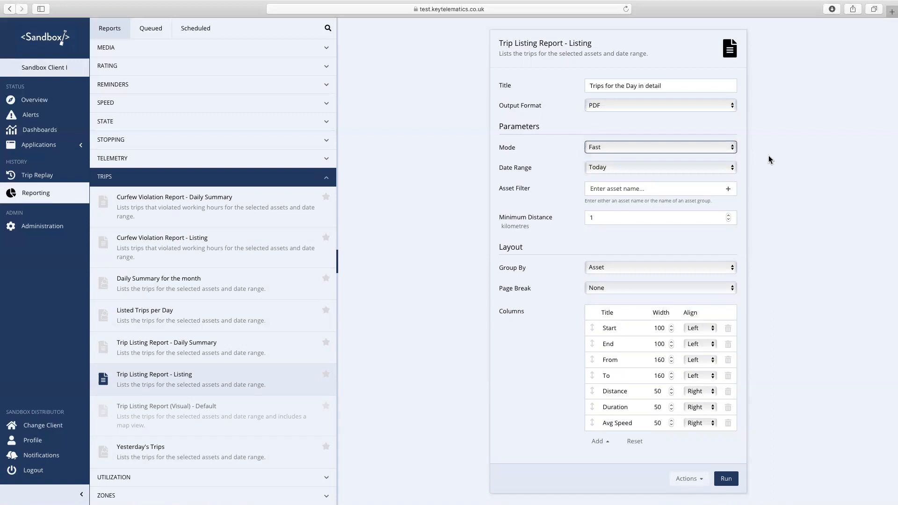
left_click(735, 168)
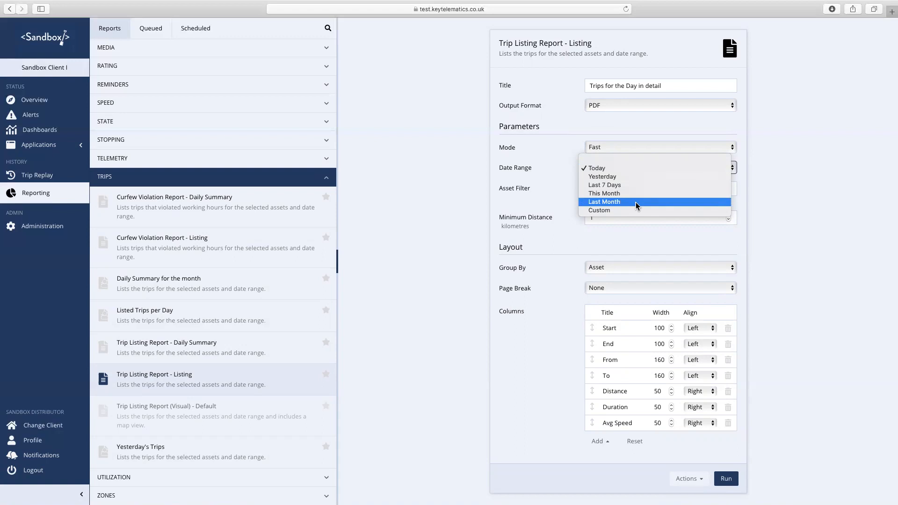
left_click(637, 205)
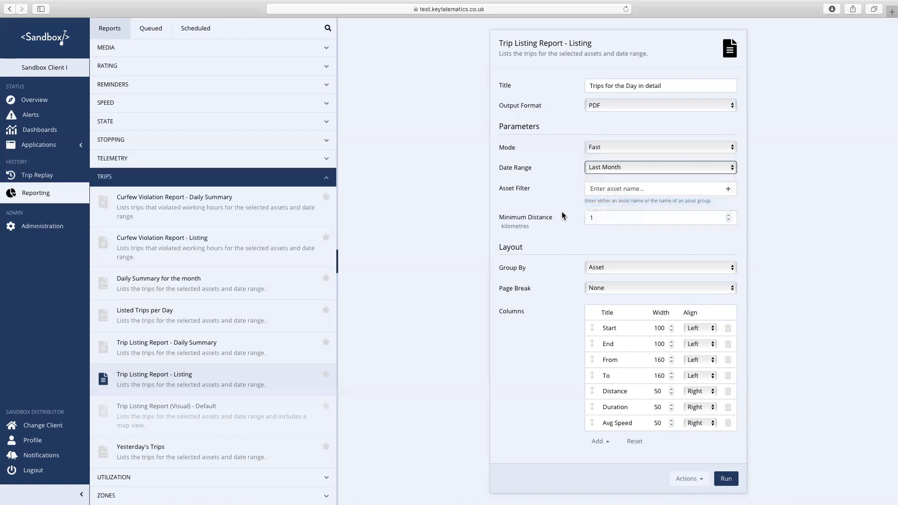
left_click(640, 171)
left_click(623, 159)
- Switch the Date Range from This Month to Last 7 Days
left_click(633, 166)
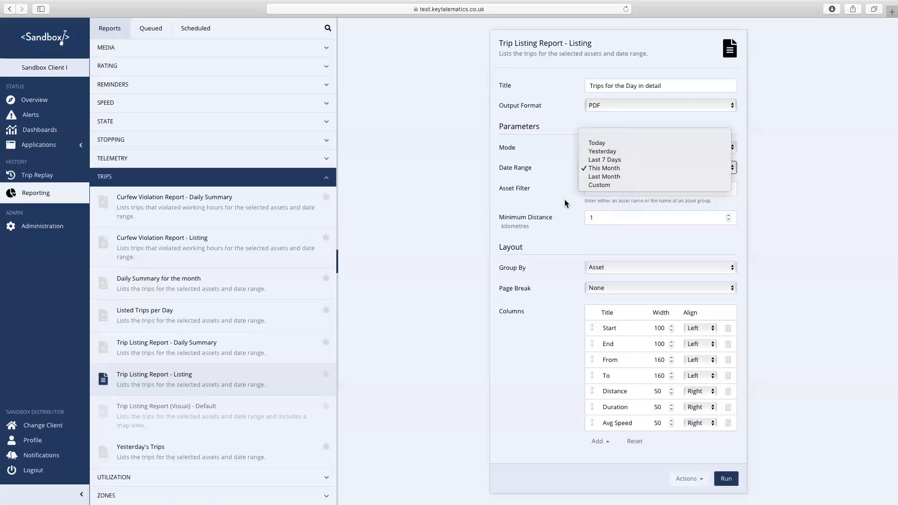
left_click(598, 158)
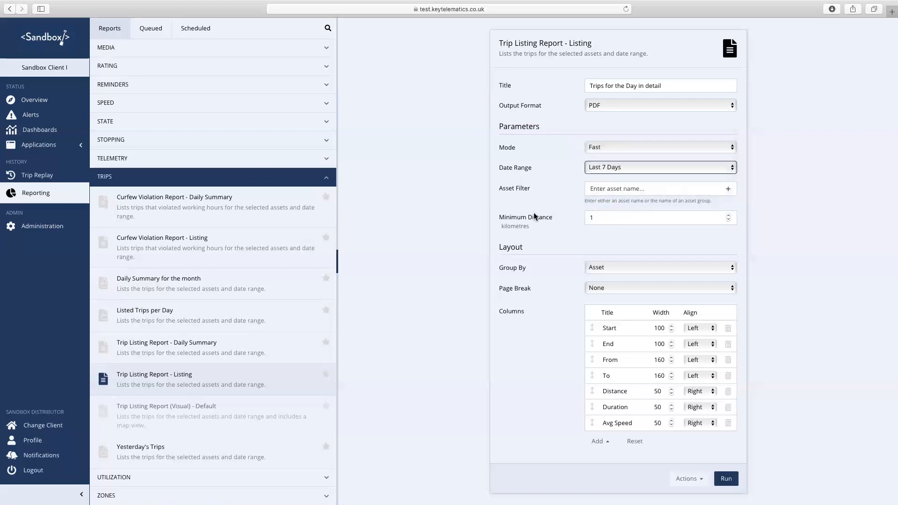
left_click(632, 191)
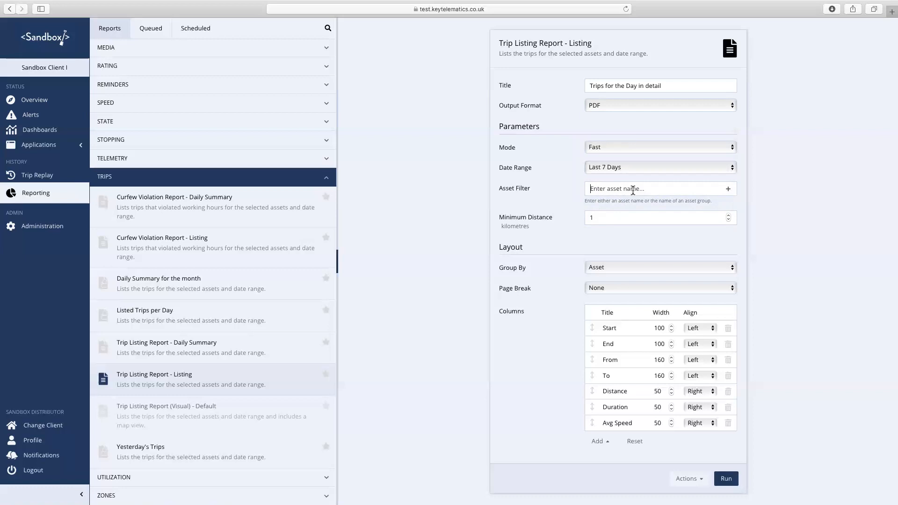
- Set the Asset Filter to 'any Vehicle' and the minimum distance to 0
type("any vehicle")
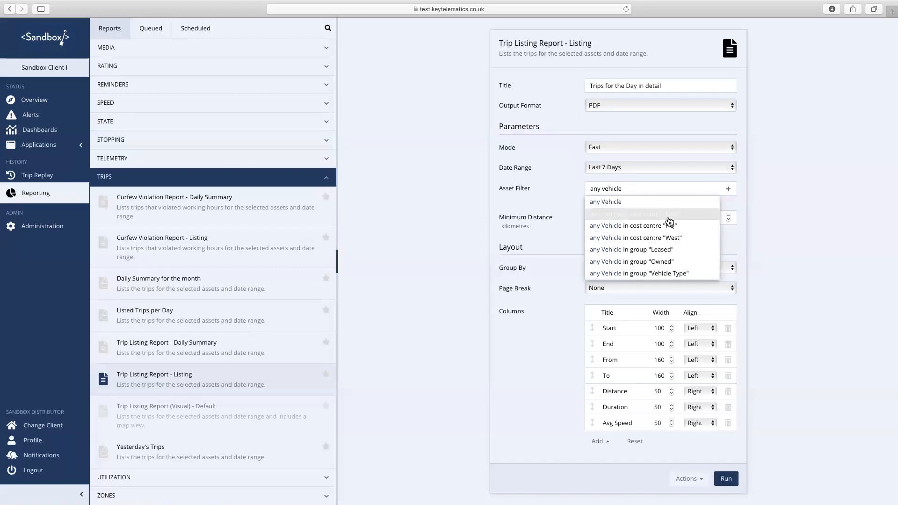
left_click(620, 203)
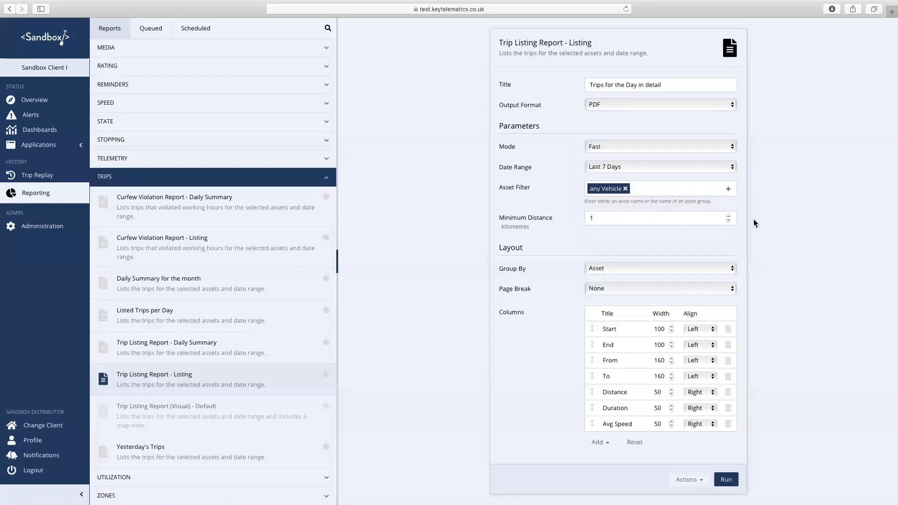
left_click(635, 220)
key("BackSpace")
type("0")
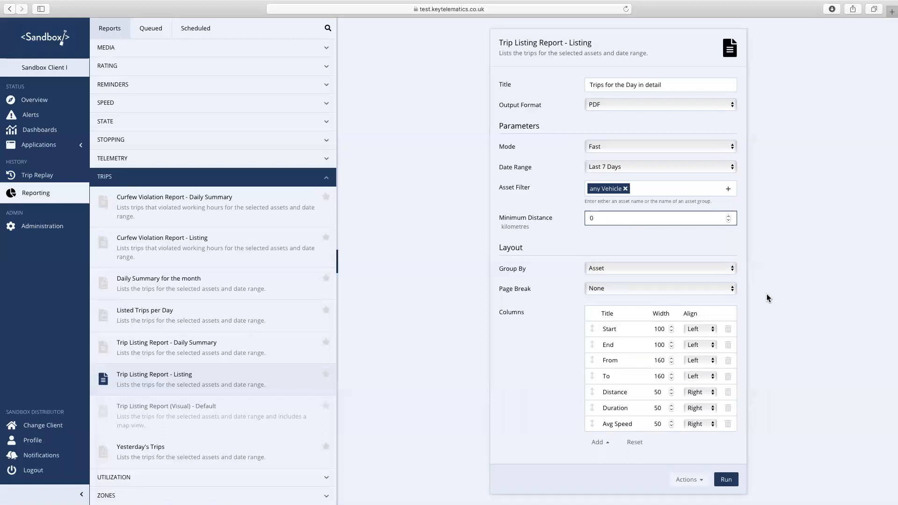
- Group the report by Date with no page breaks, and delete the Avg Speed column
left_click(732, 268)
left_click(701, 279)
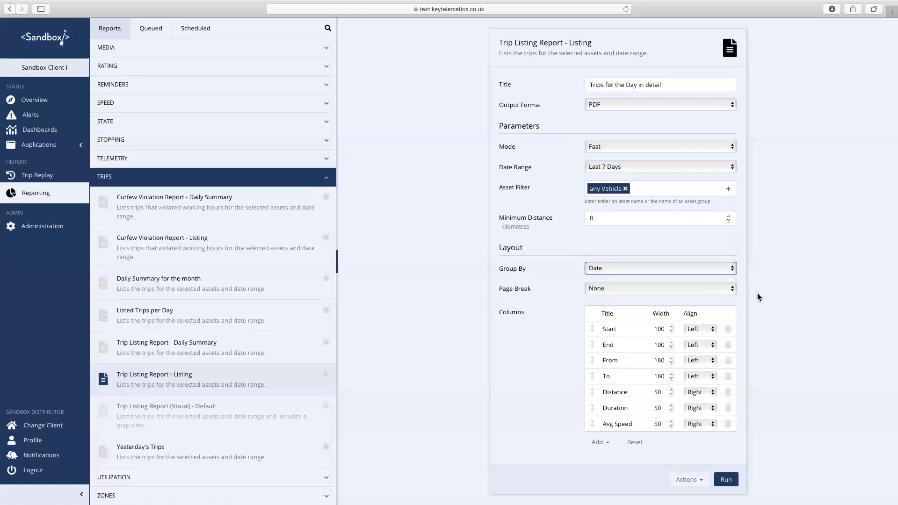
left_click(732, 289)
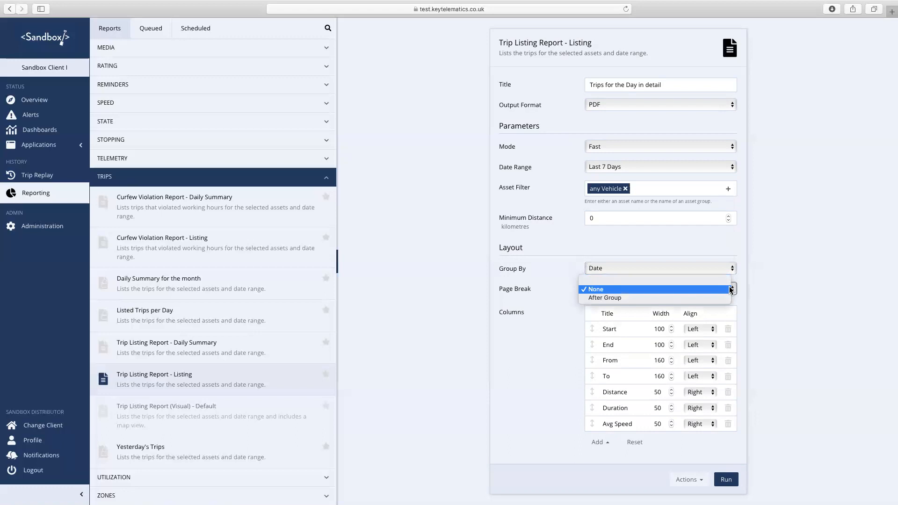
left_click(779, 306)
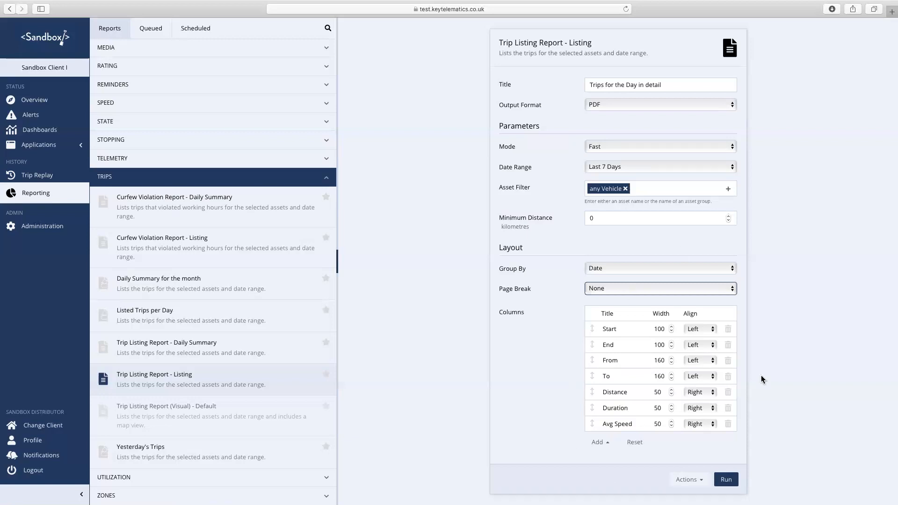
left_click(727, 424)
- Delete the Duration, Distance, To, From, End and Start columns, emptying the column list
left_click(727, 416)
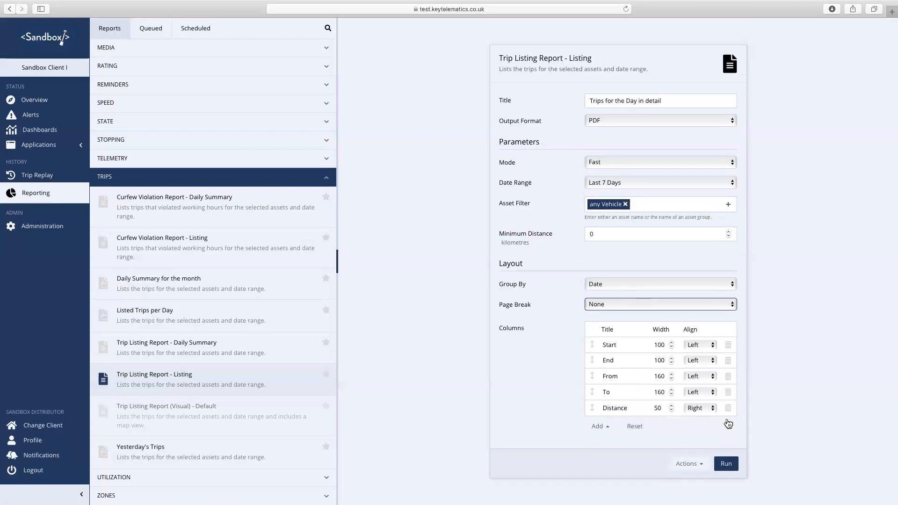
left_click(728, 408)
left_click(728, 398)
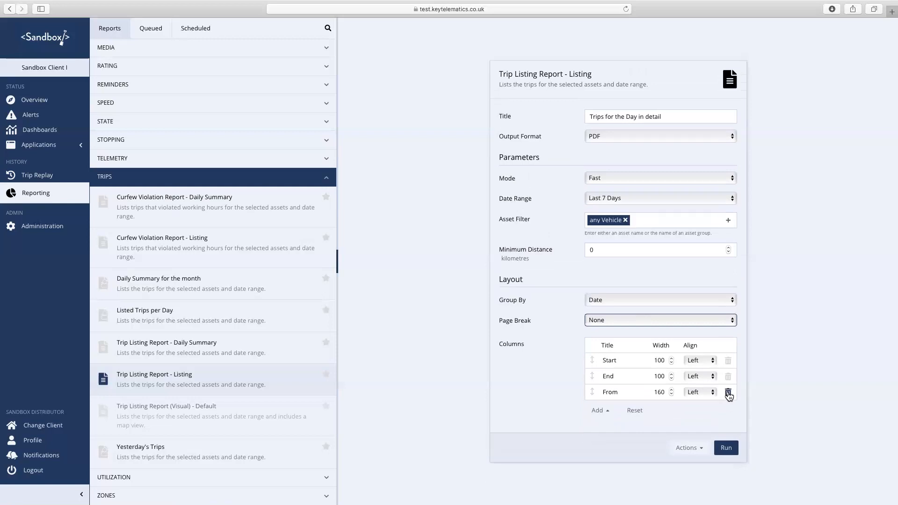
left_click(728, 391)
left_click(728, 384)
left_click(728, 379)
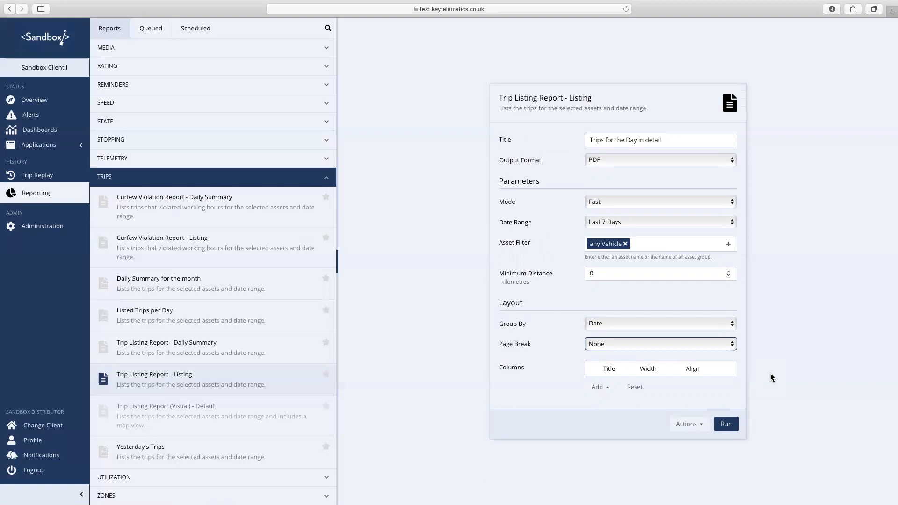
- Add the standard Asset, Start, End and From columns to the report
left_click(606, 388)
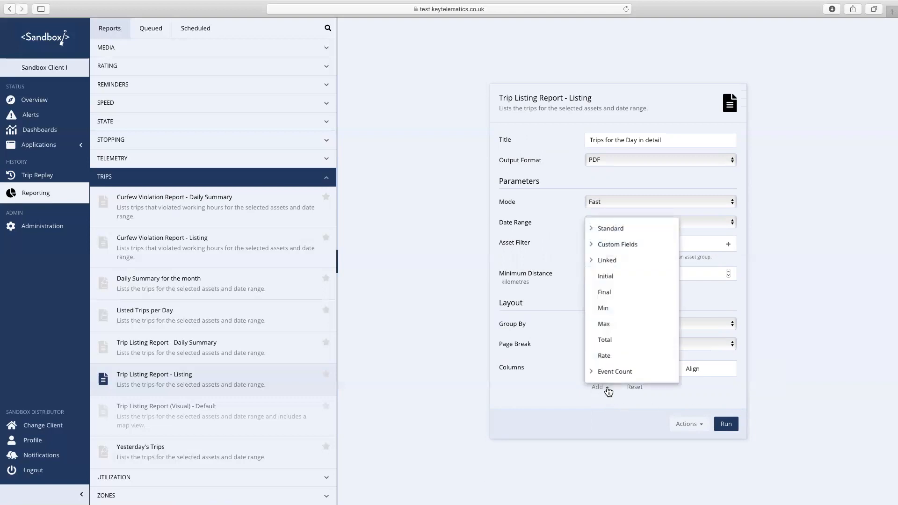
left_click(591, 229)
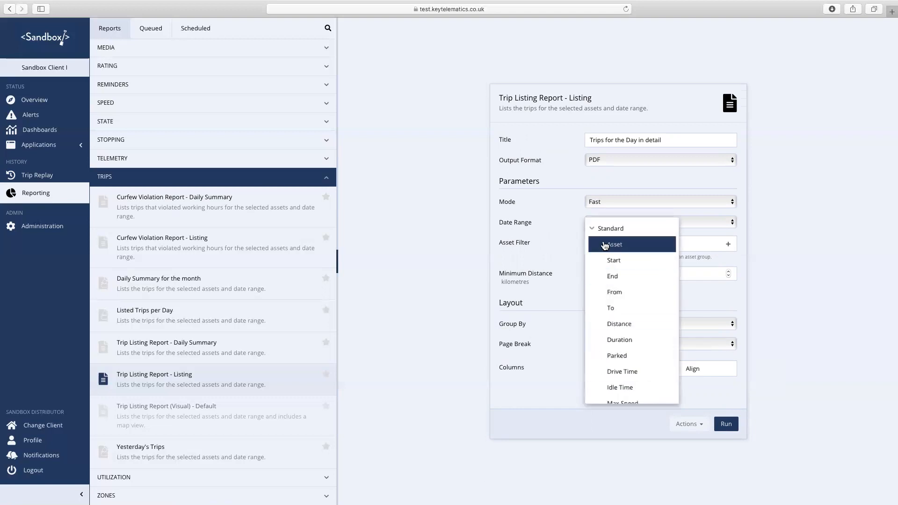
left_click(607, 244)
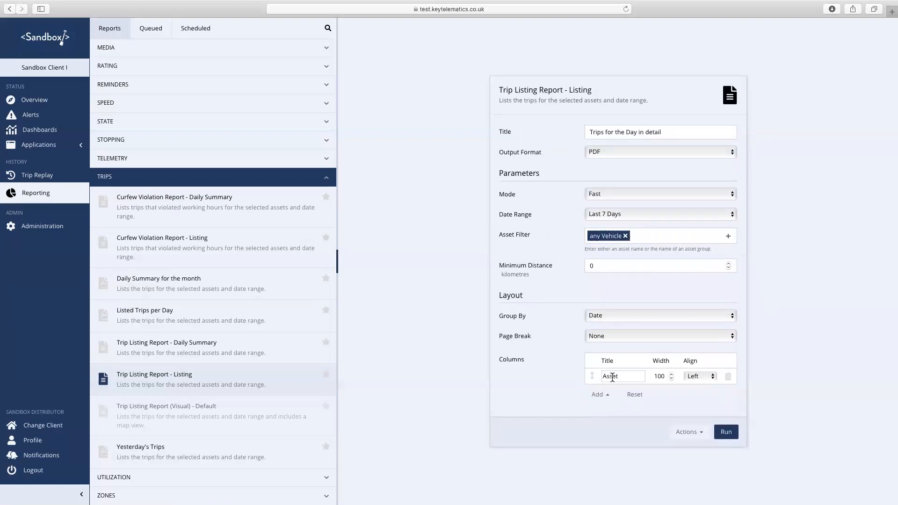
left_click(608, 396)
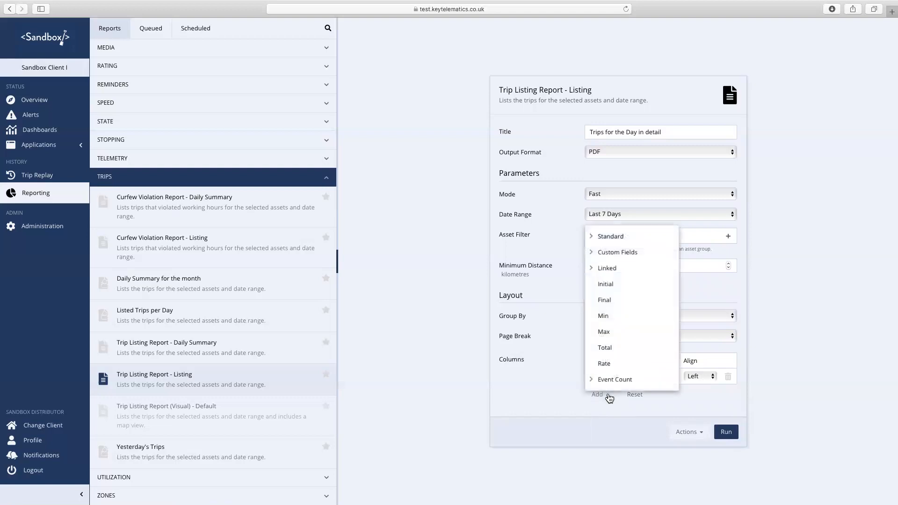
left_click(590, 239)
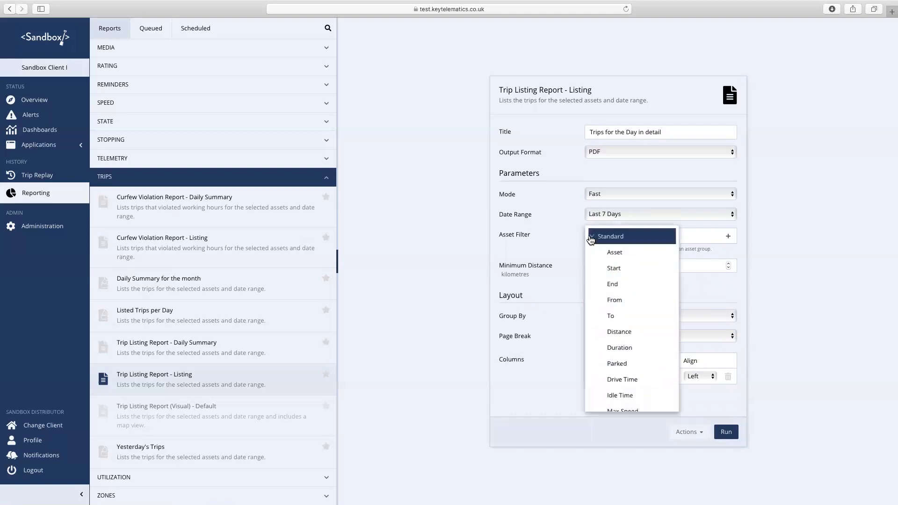
left_click(607, 269)
left_click(607, 403)
left_click(591, 245)
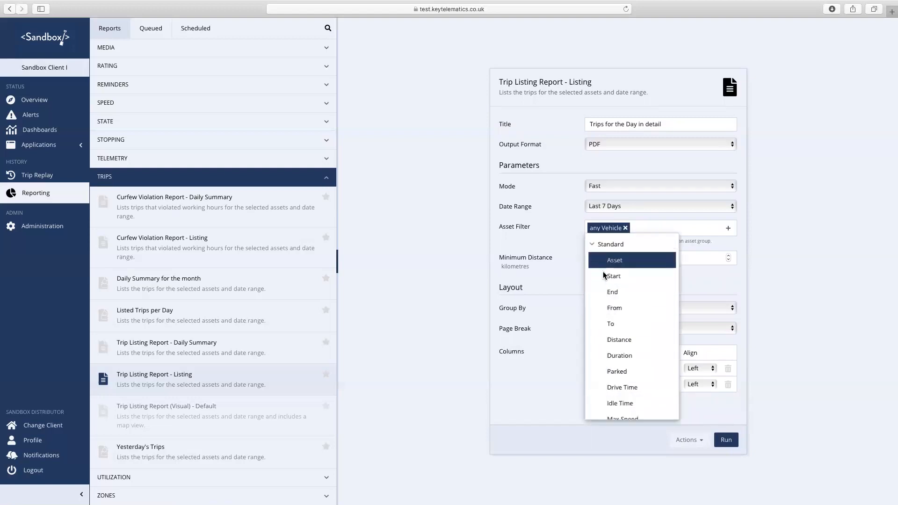
left_click(606, 290)
left_click(607, 411)
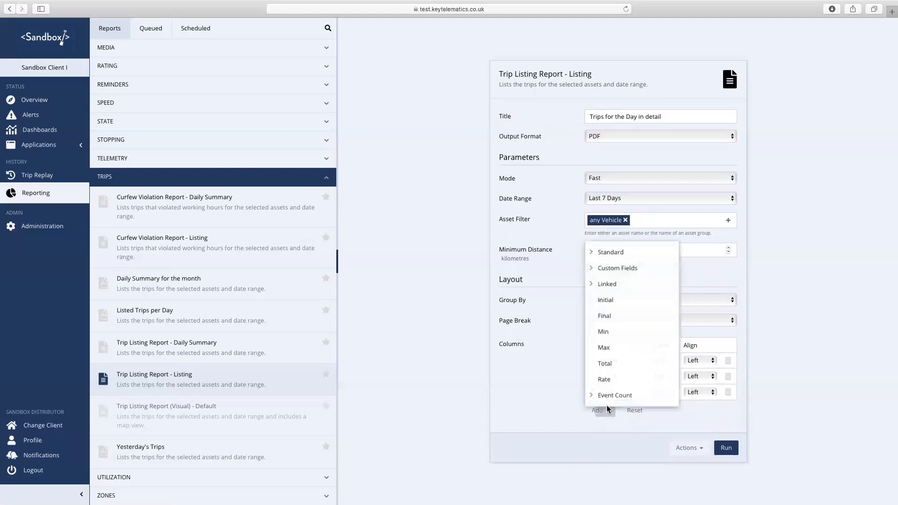
left_click(591, 255)
left_click(602, 301)
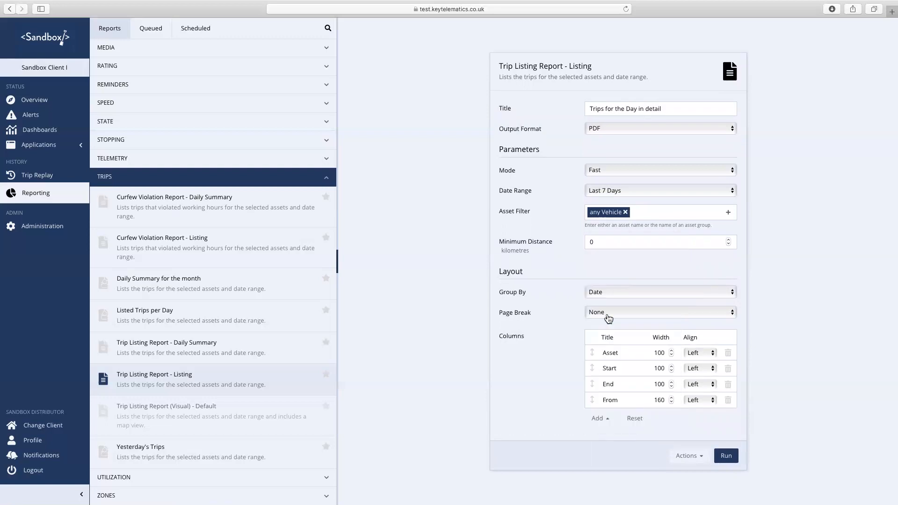
- Add the standard To, Distance, Idle Time and Max Speed columns
left_click(601, 419)
left_click(593, 263)
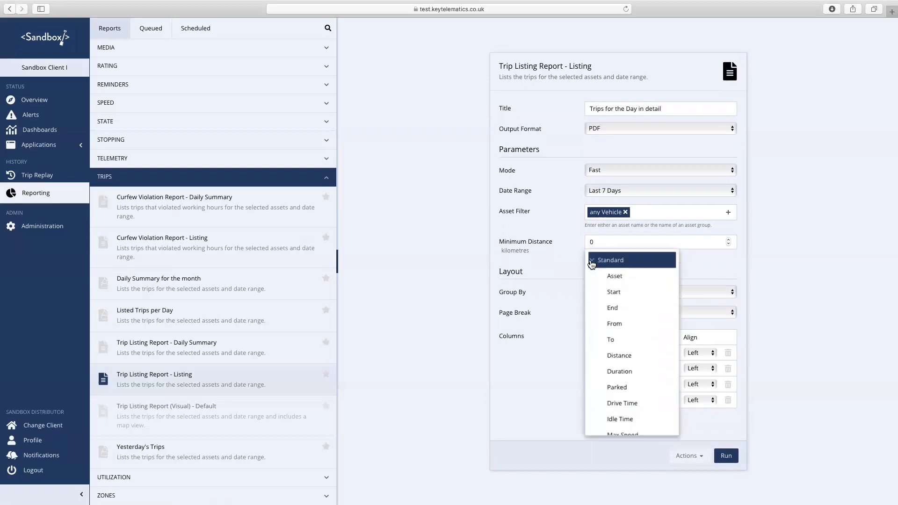
left_click(610, 343)
left_click(607, 429)
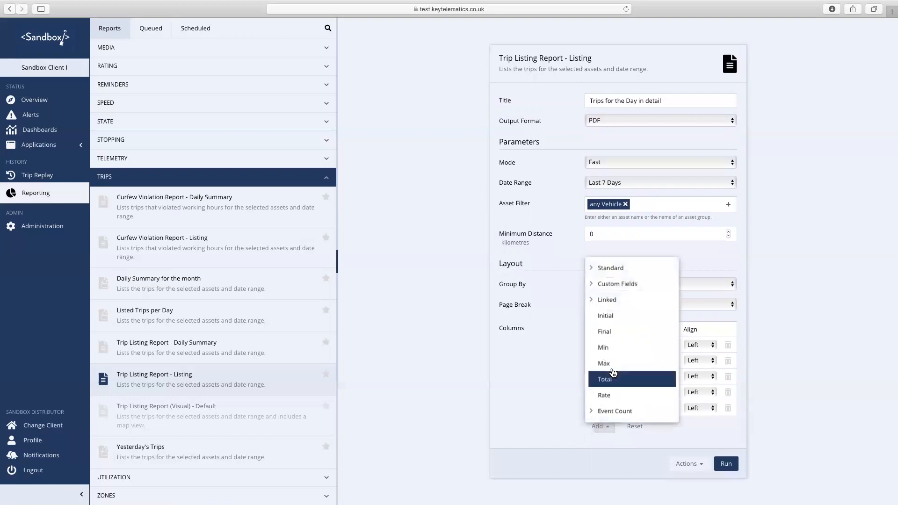
left_click(593, 267)
left_click(627, 368)
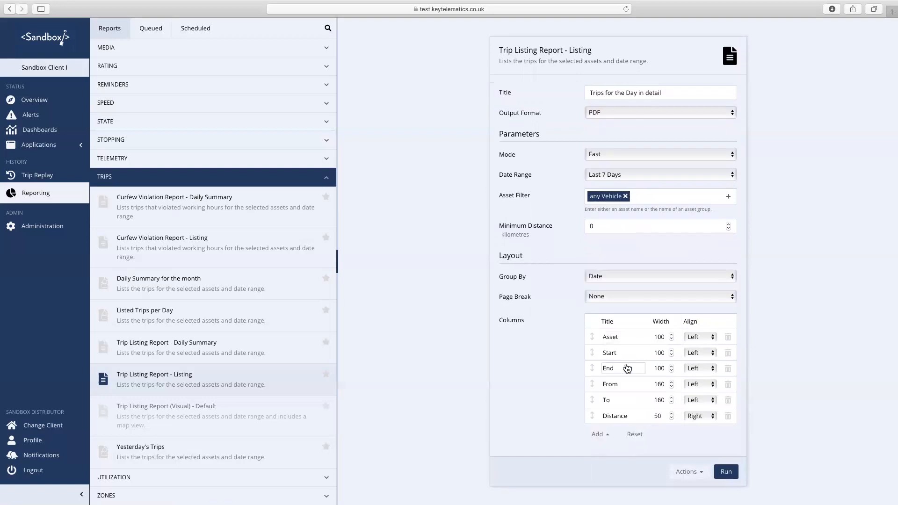
left_click(602, 434)
left_click(595, 274)
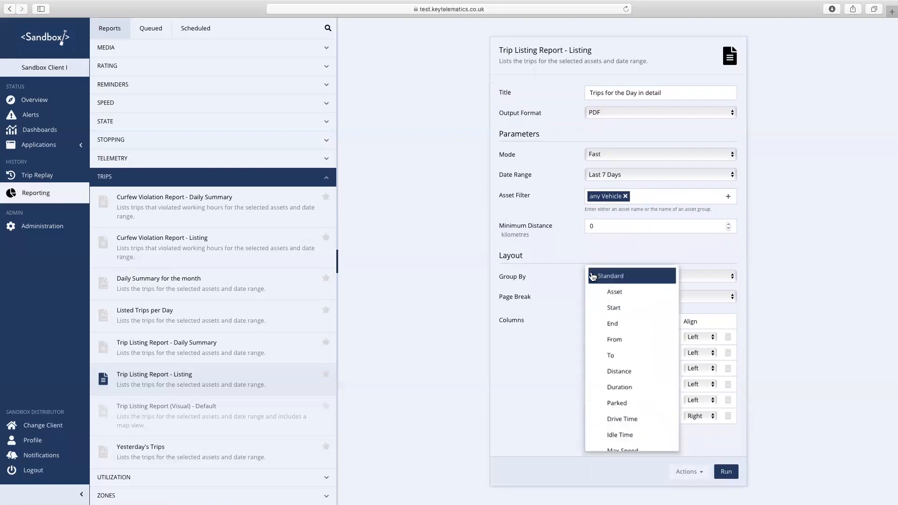
scroll(627, 317, "down", 3)
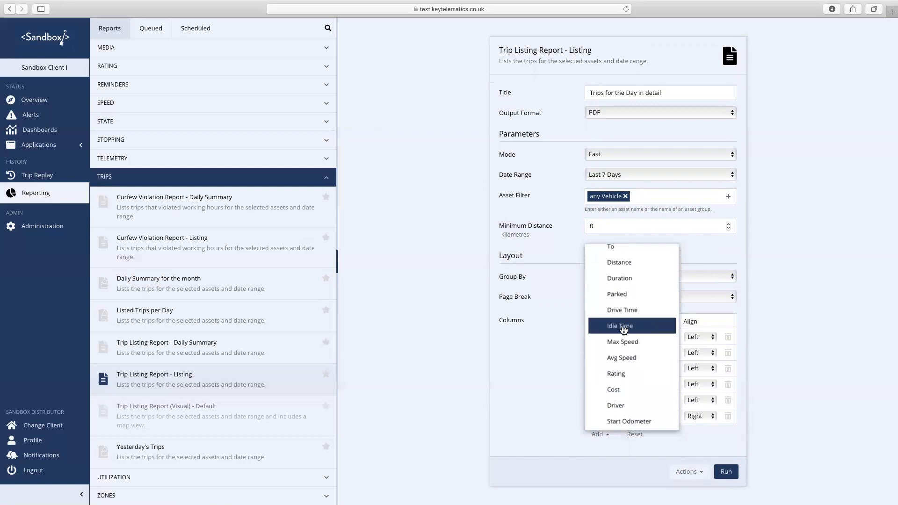
left_click(628, 324)
left_click(608, 442)
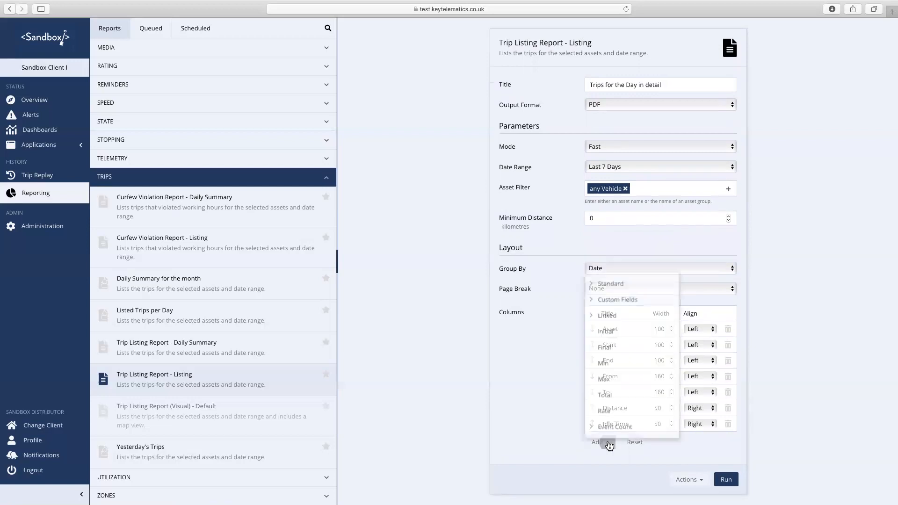
left_click(593, 285)
scroll(623, 326, "down", 3)
scroll(624, 329, "down", 1)
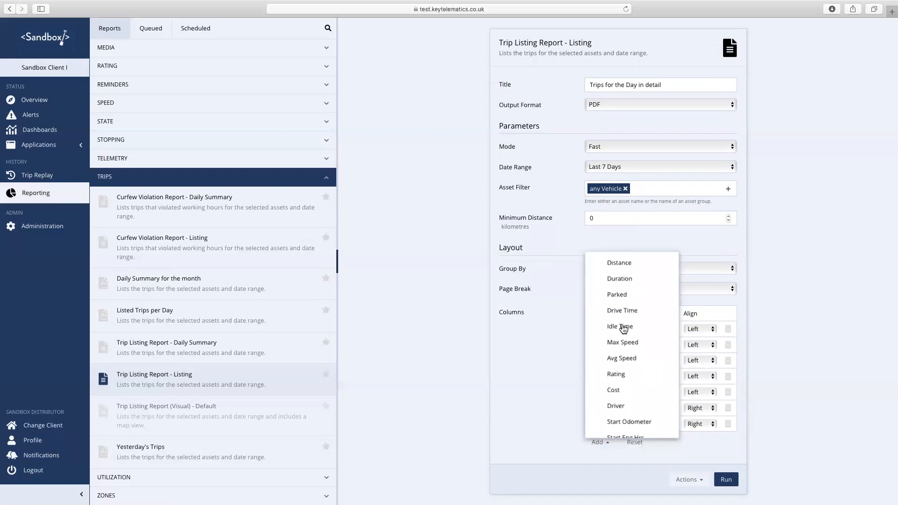
left_click(623, 342)
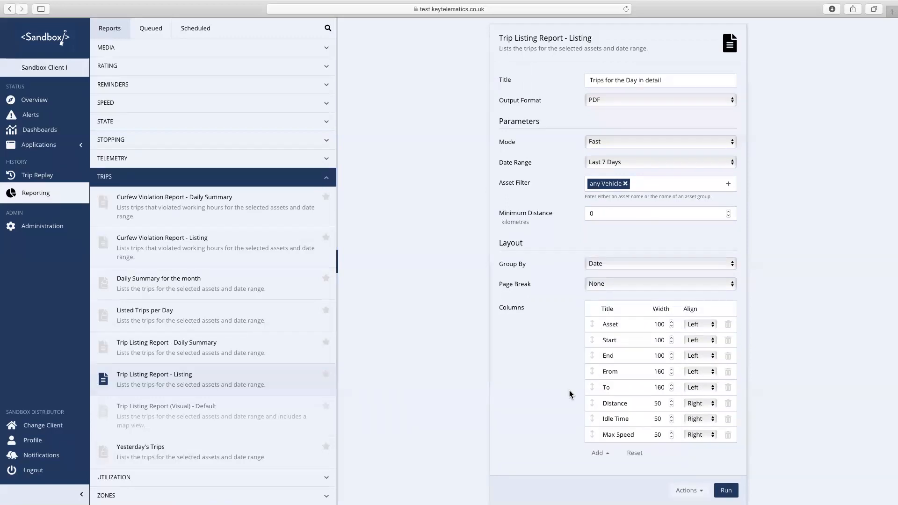
- Browse the standard column fields and close the list without adding another column
left_click(599, 453)
left_click(590, 293)
scroll(625, 344, "down", 4)
scroll(628, 344, "down", 5)
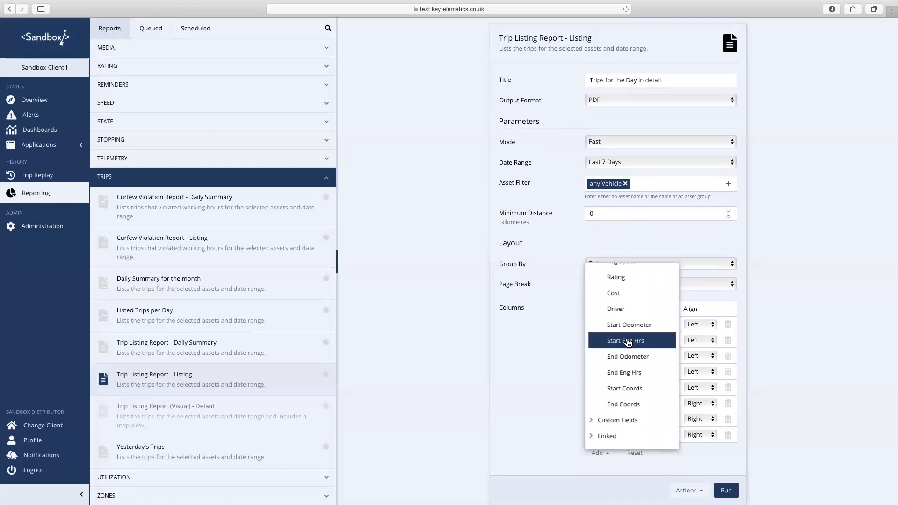
scroll(628, 343, "up", 1)
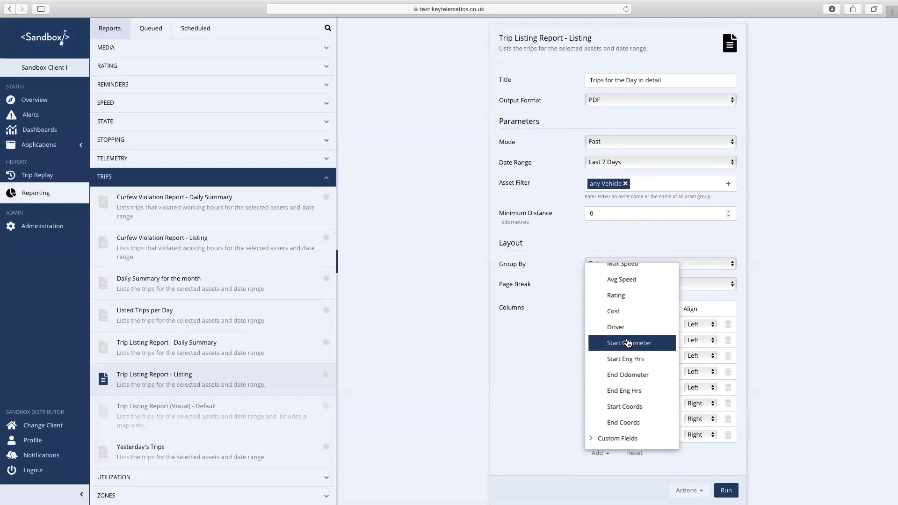
scroll(628, 343, "up", 2)
scroll(628, 344, "down", 3)
scroll(628, 343, "down", 1)
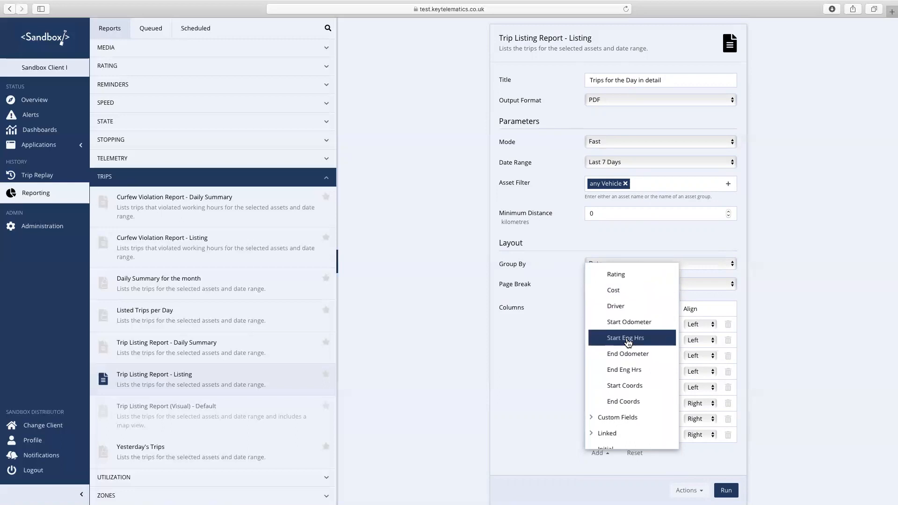
scroll(628, 344, "up", 2)
scroll(628, 344, "down", 6)
scroll(628, 344, "up", 10)
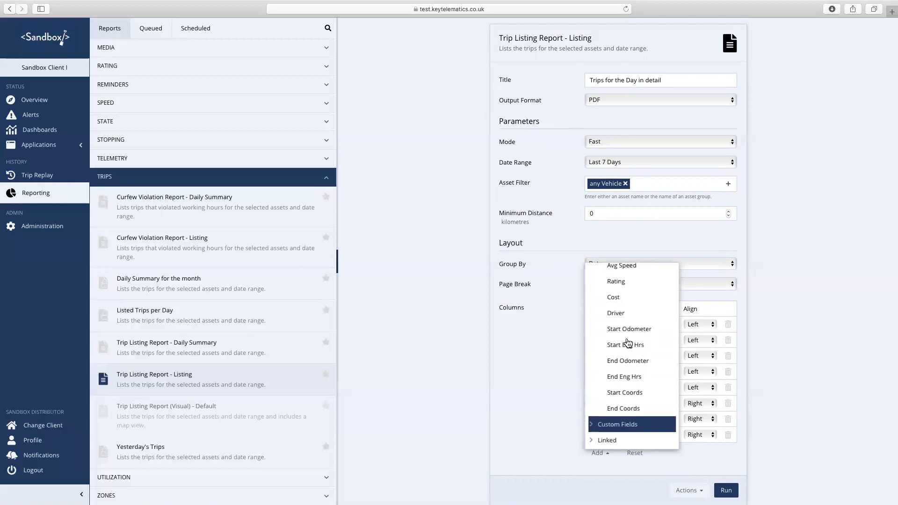
left_click(551, 356)
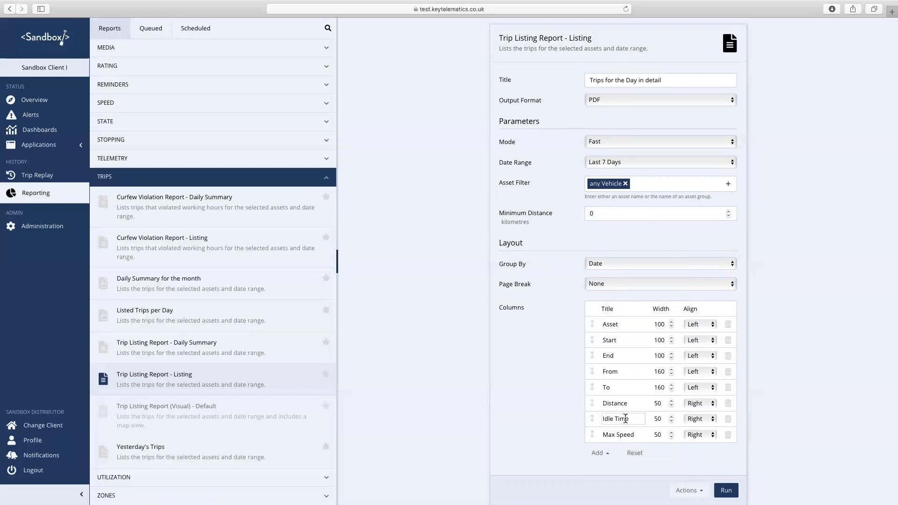
- Rename the Asset column to Vehicle and try moving To above From
left_click(617, 324)
double_click(617, 324)
type("Vehicle")
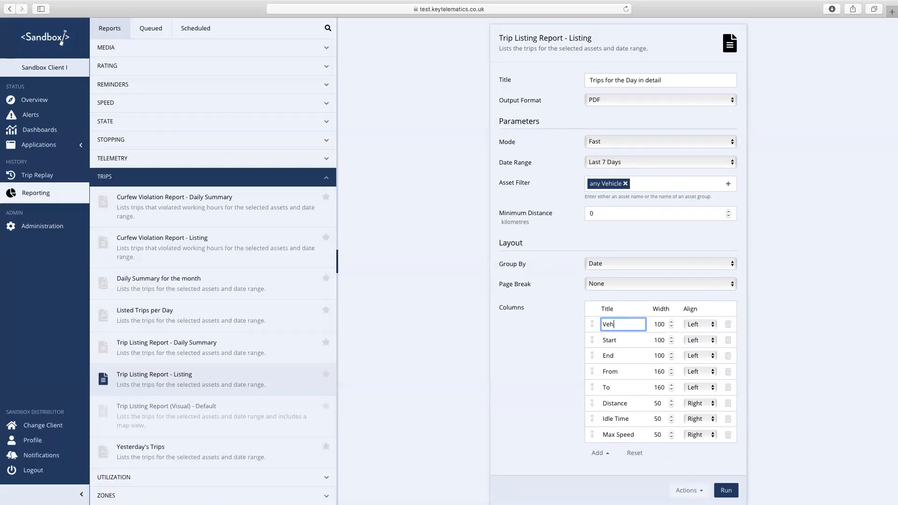
left_click(569, 363)
left_click_drag(592, 387, 592, 370)
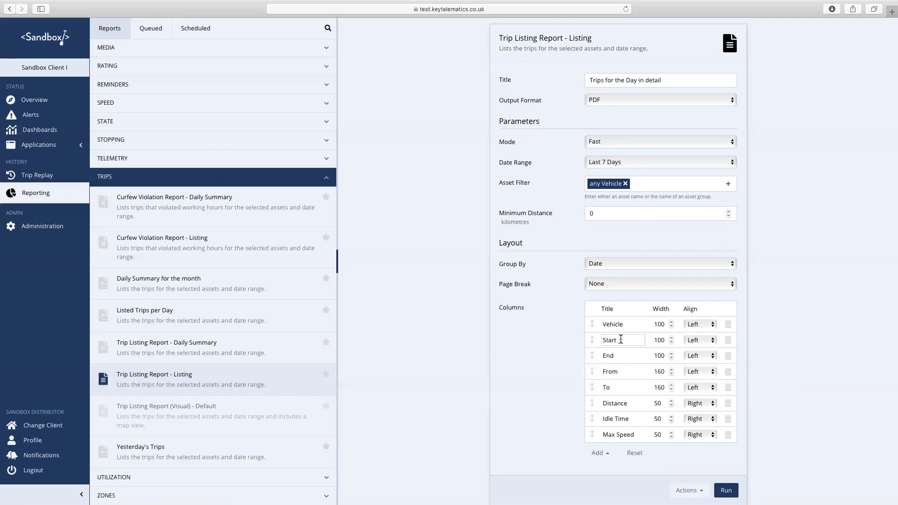
- Retitle Distance to Kilometres, Idle Time to Idling and Max Speed to Max Spd
double_click(626, 404)
type("Kilometr")
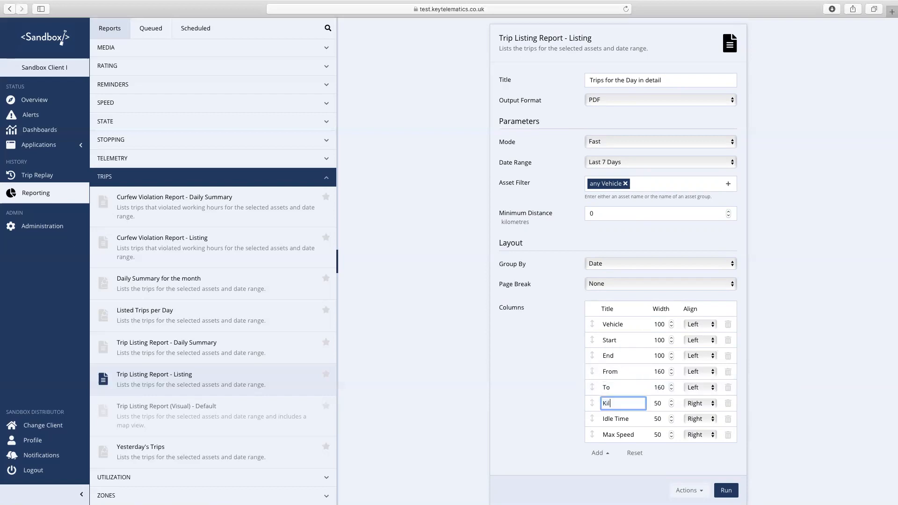
type("es")
left_click(629, 419)
key("BackSpace")
key("BackSpace")
key("BackSpace")
key("BackSpace")
key("BackSpace")
key("BackSpace")
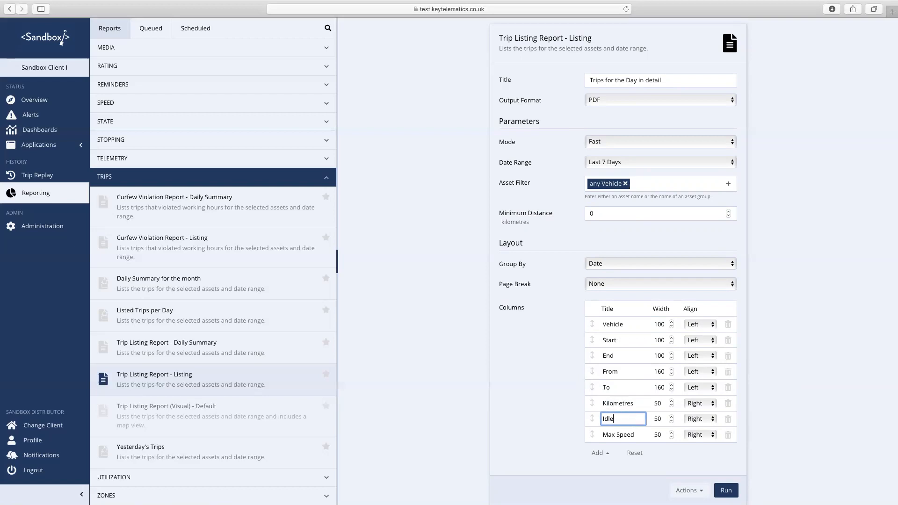
type("ing")
left_click(633, 435)
key("BackSpace")
key("BackSpace")
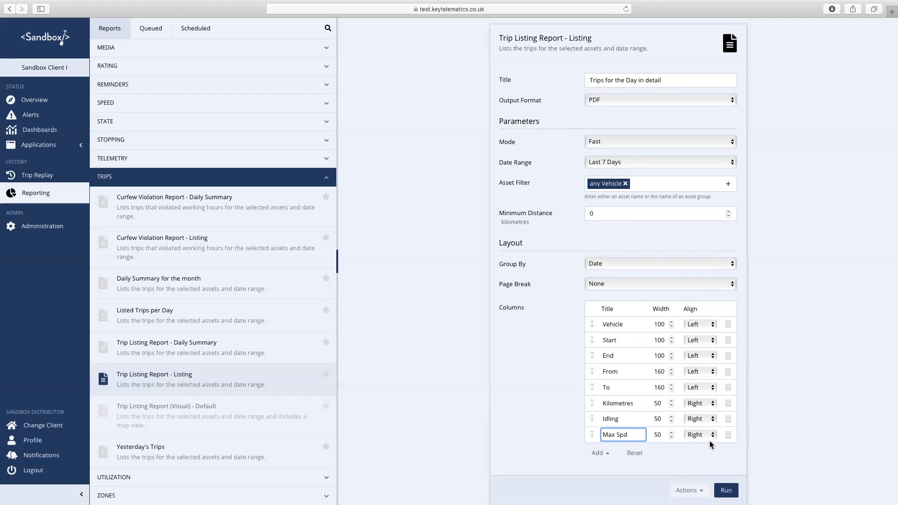
left_click(763, 431)
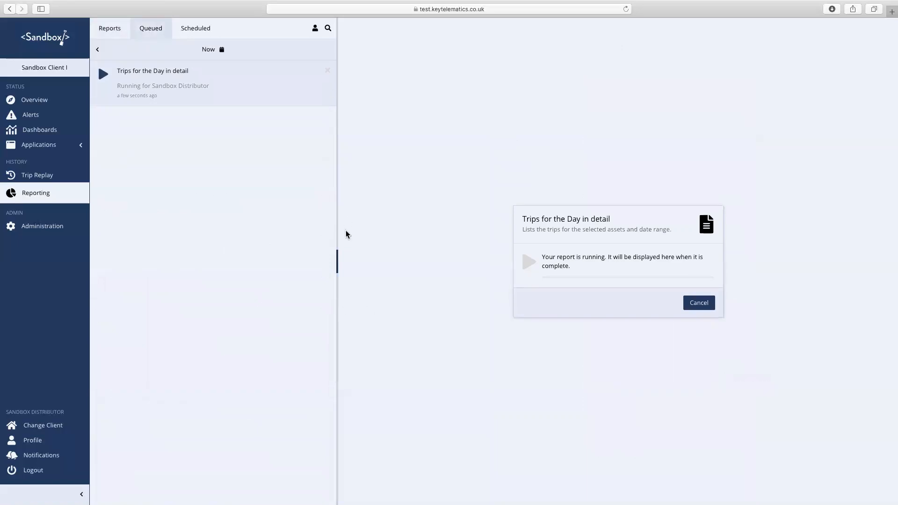
- Return to the Reports list
left_click(112, 29)
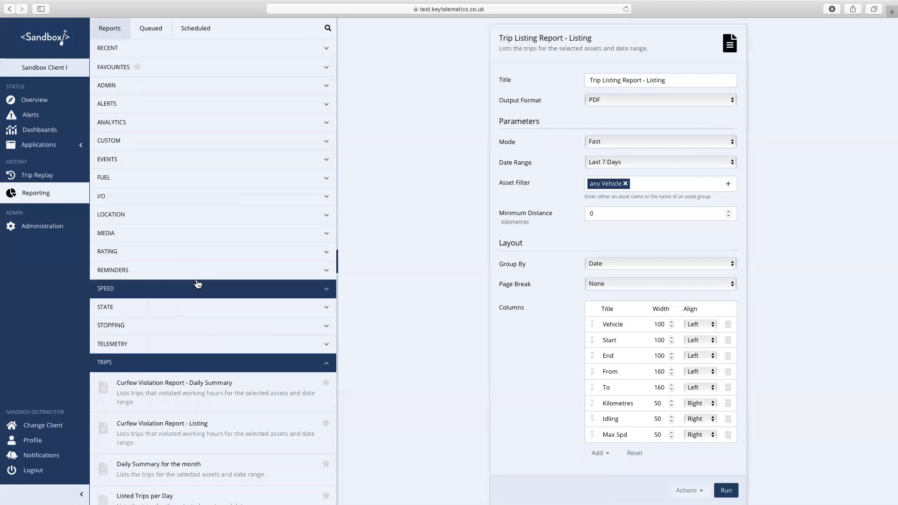
- Open SPEED > Over Speeding Report - Listing, keep Today as date range, and delete the Latitude column
scroll(198, 285, "down", 2)
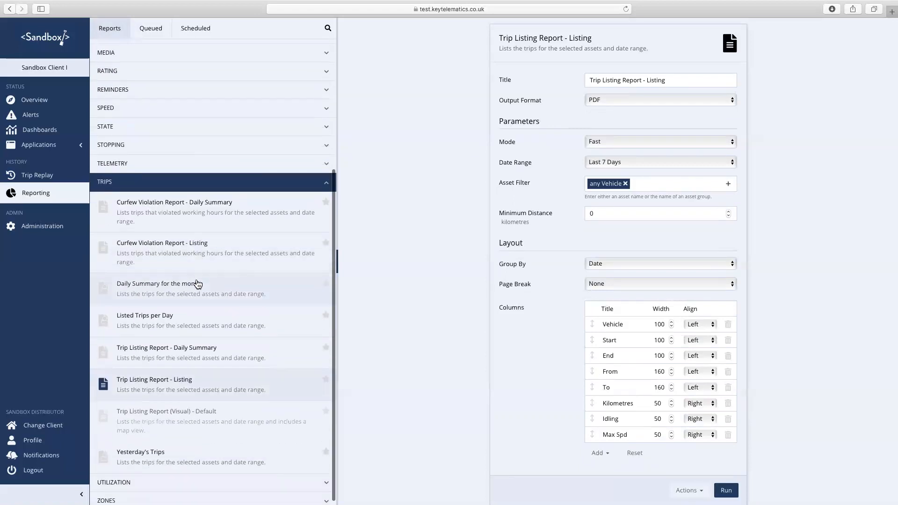
scroll(198, 284, "up", 3)
scroll(198, 284, "up", 2)
left_click(198, 270)
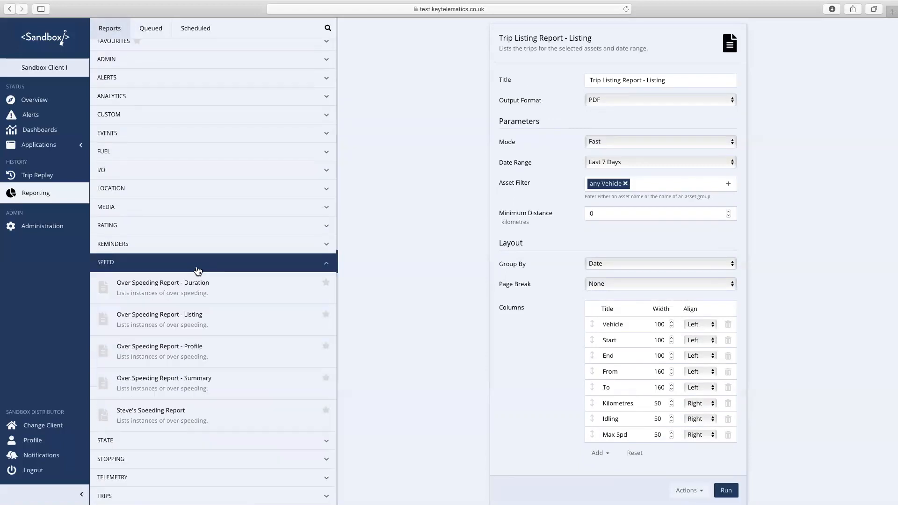
left_click(193, 318)
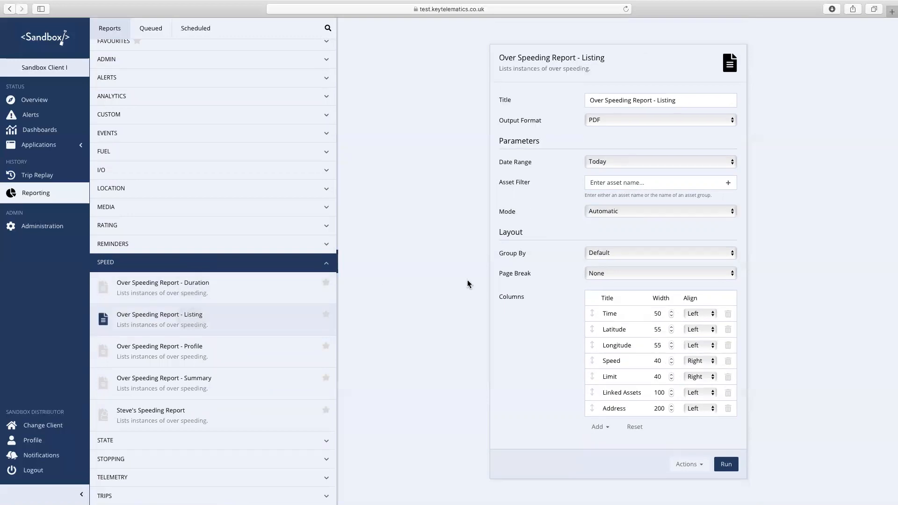
left_click(638, 167)
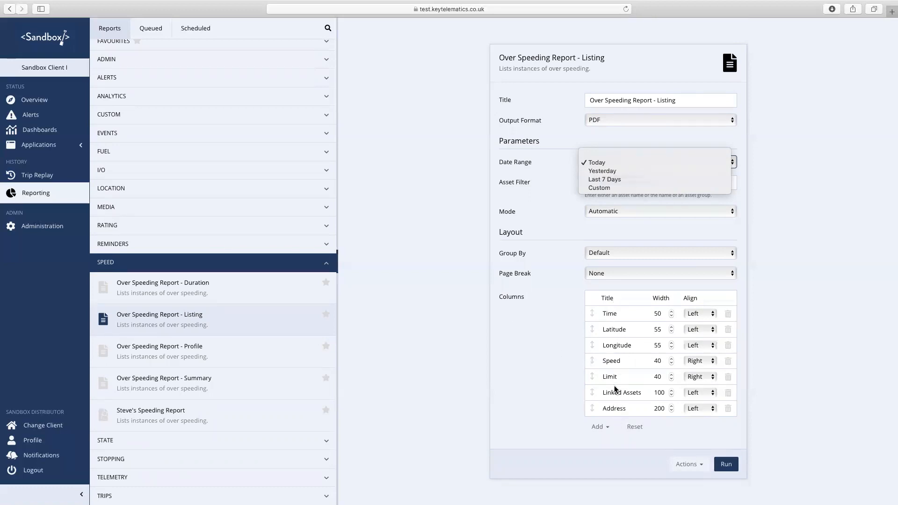
left_click(525, 301)
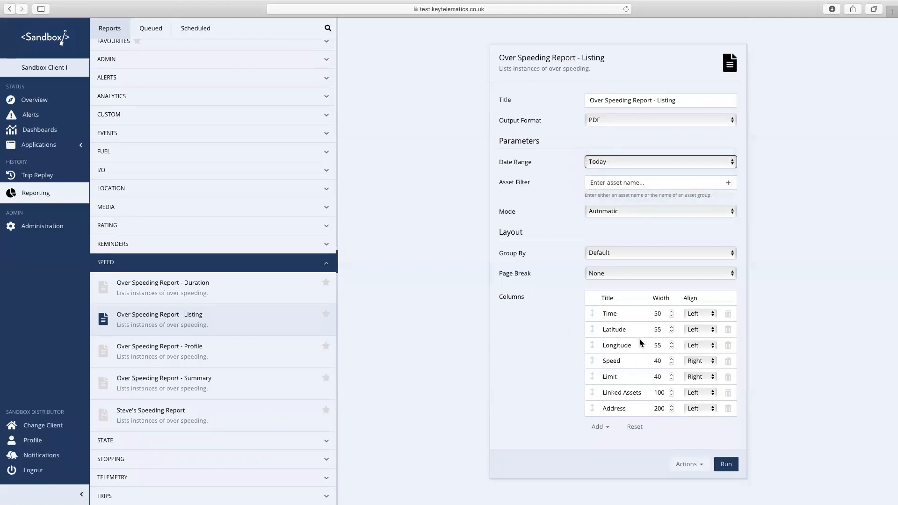
left_click(728, 329)
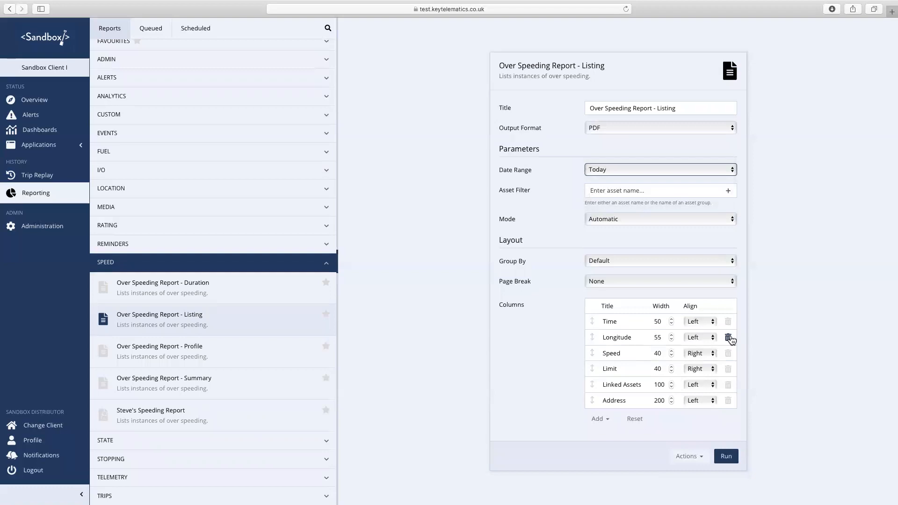
- Delete the Longitude and Linked Assets columns and move Address directly after Time
left_click(728, 337)
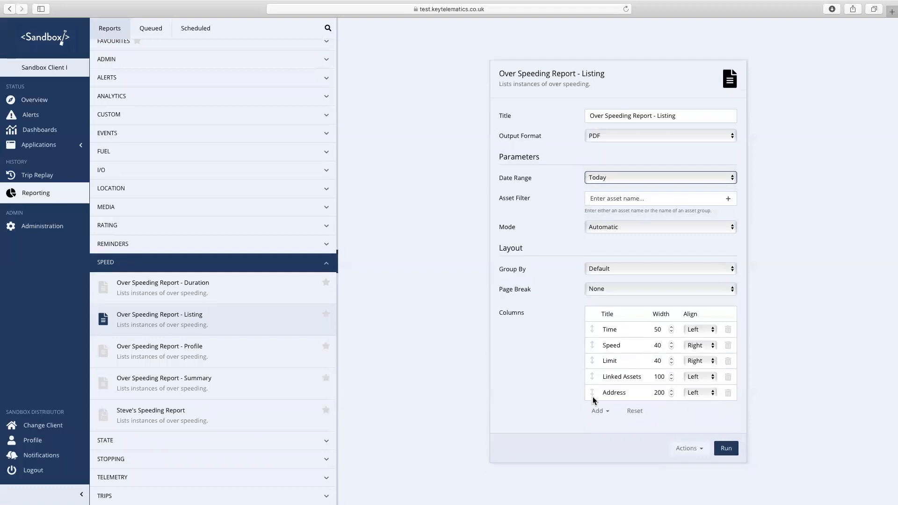
left_click_drag(592, 393, 591, 345)
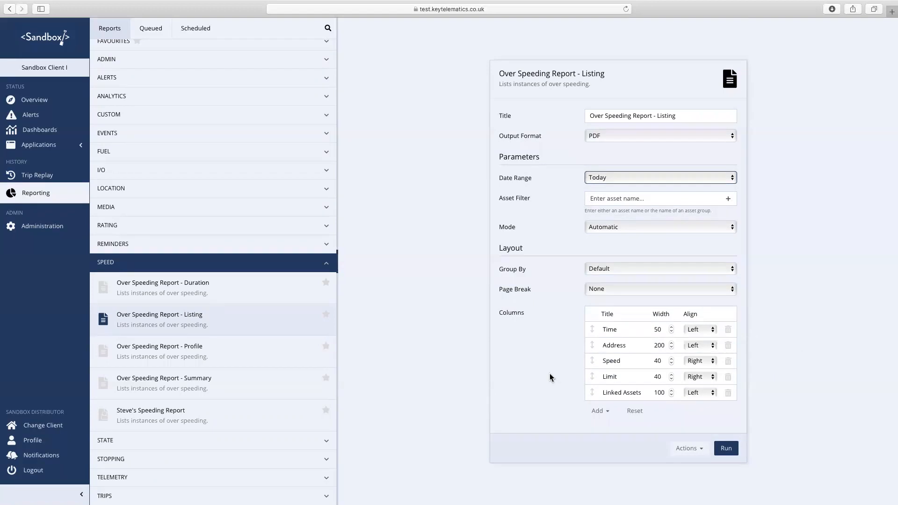
left_click(728, 393)
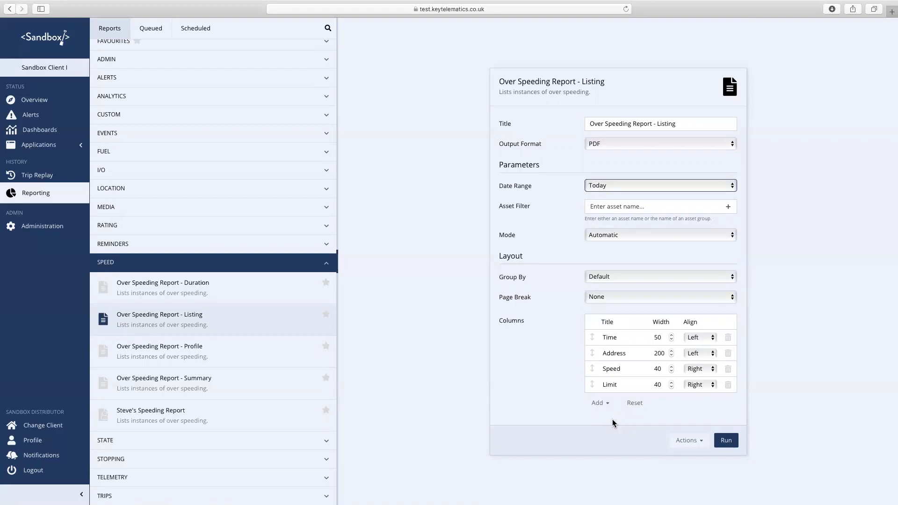
- Browse the Standard and Custom Fields column choices without adding any, then view the report queue
left_click(601, 404)
left_click(590, 421)
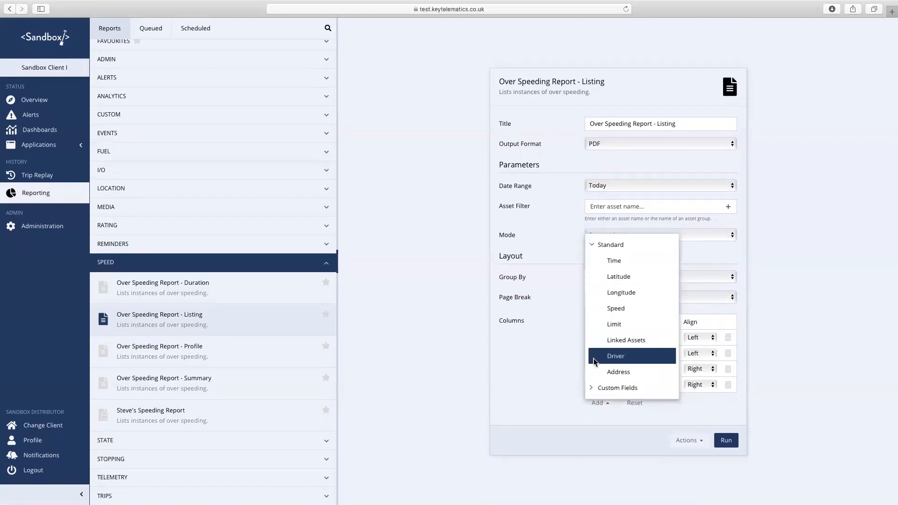
left_click(593, 389)
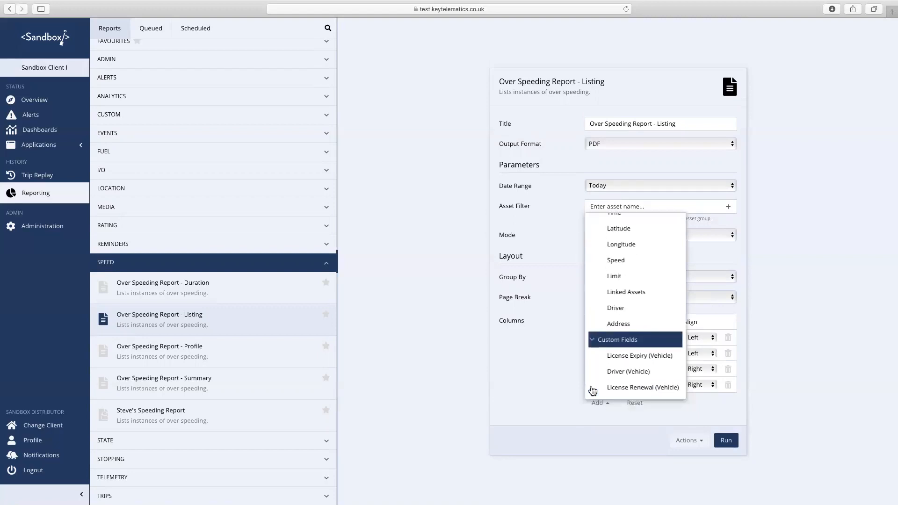
left_click(593, 340)
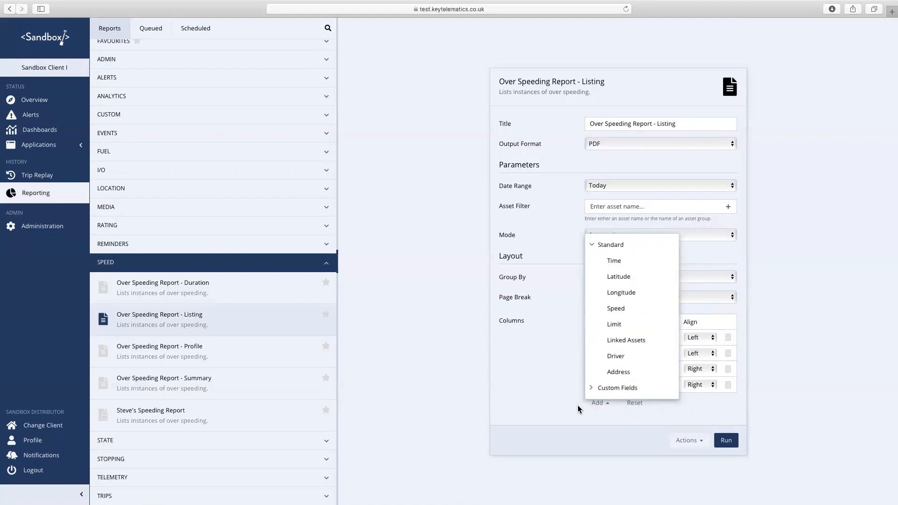
left_click(614, 451)
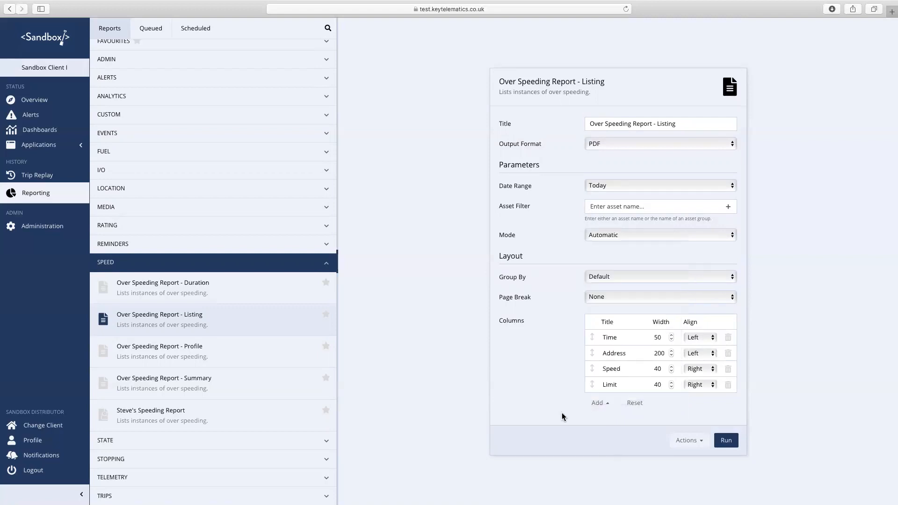
left_click(139, 19)
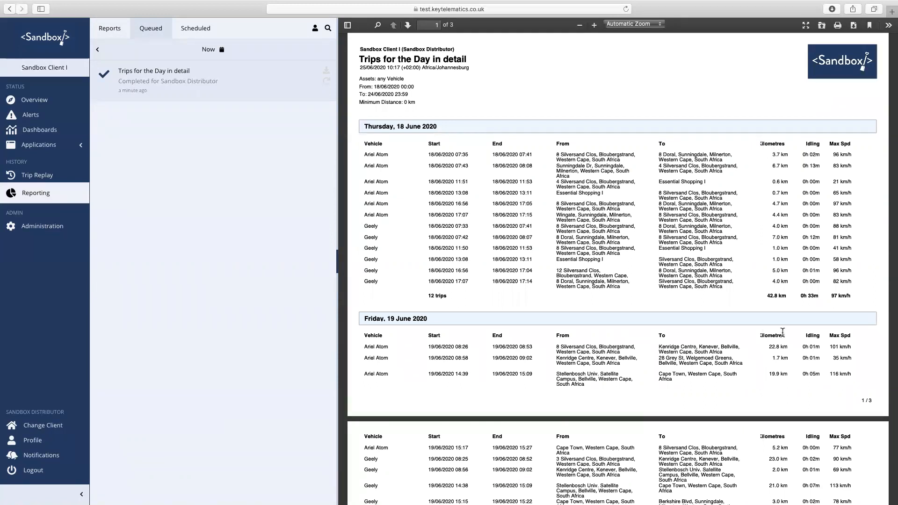
- Reload the Trips for the Day in detail settings from its queued PDF entry
left_click(326, 86)
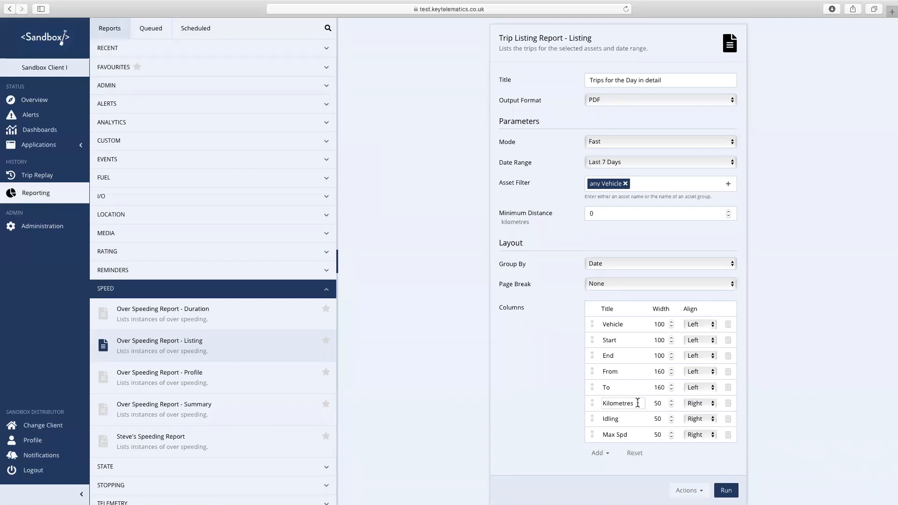
- Set the Kilometres column width to 60 and centre-align Kilometres, Idling and Max Spd
left_click(662, 403)
key("BackSpace")
key("BackSpace")
type("60")
left_click(714, 403)
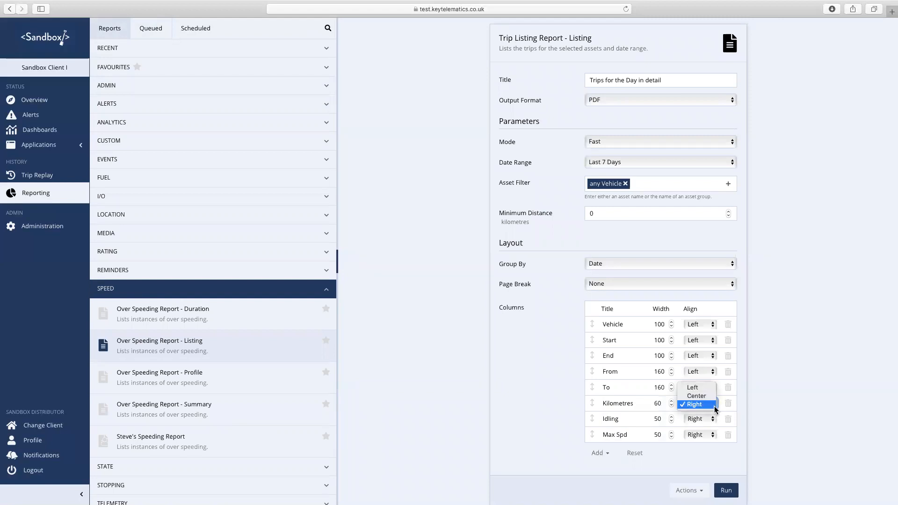
left_click(706, 403)
left_click(714, 419)
left_click(699, 411)
left_click(709, 434)
left_click(708, 428)
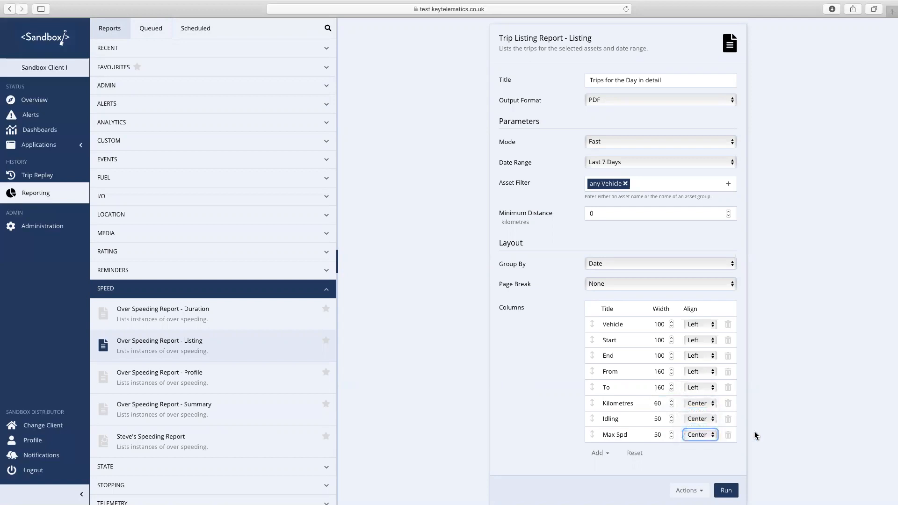
scroll(773, 431, "down", 1)
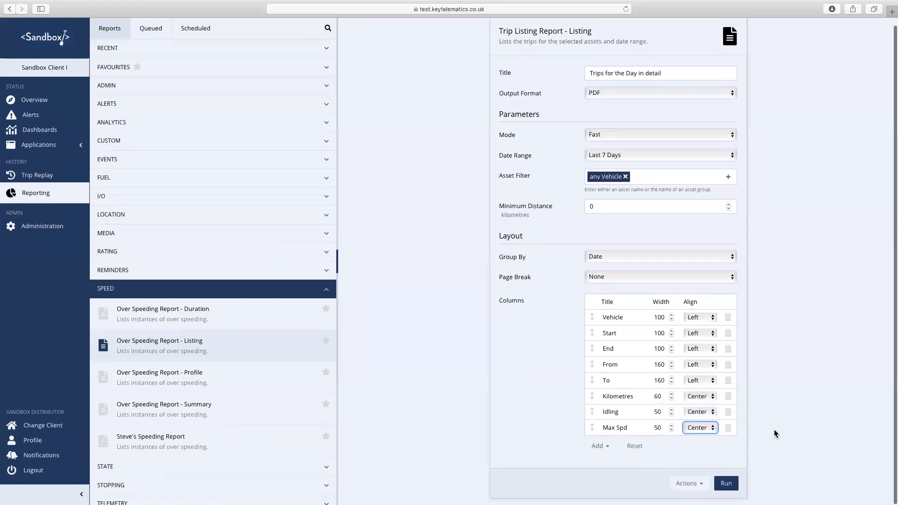
- Run the updated trip report, scroll through its three-page PDF, and reload its settings
left_click(726, 485)
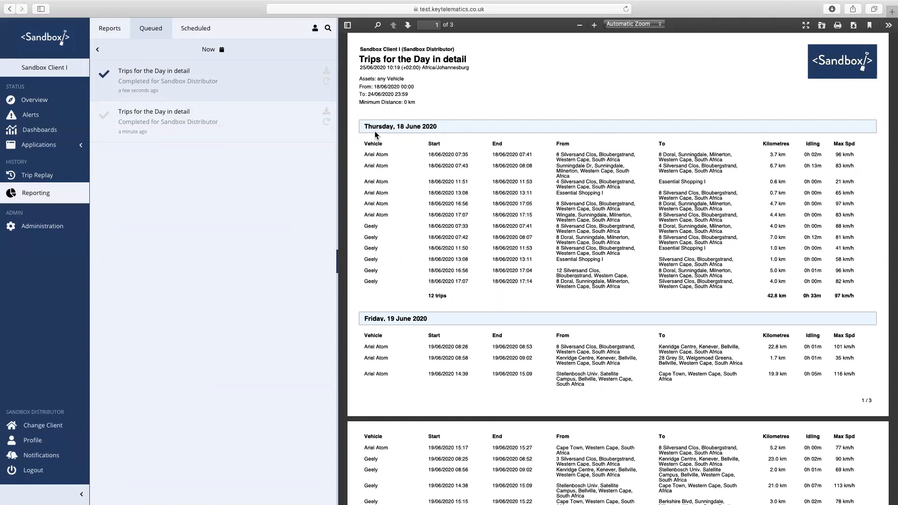
scroll(452, 254, "down", 10)
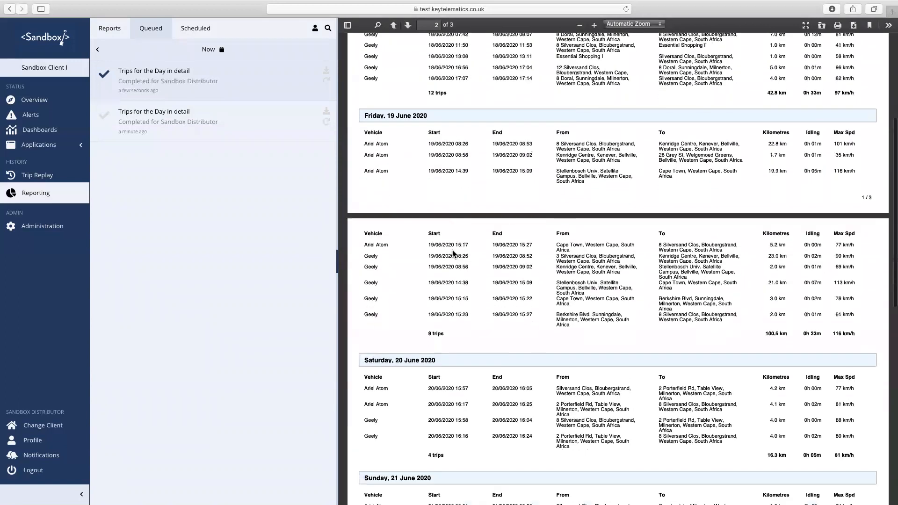
scroll(453, 254, "down", 6)
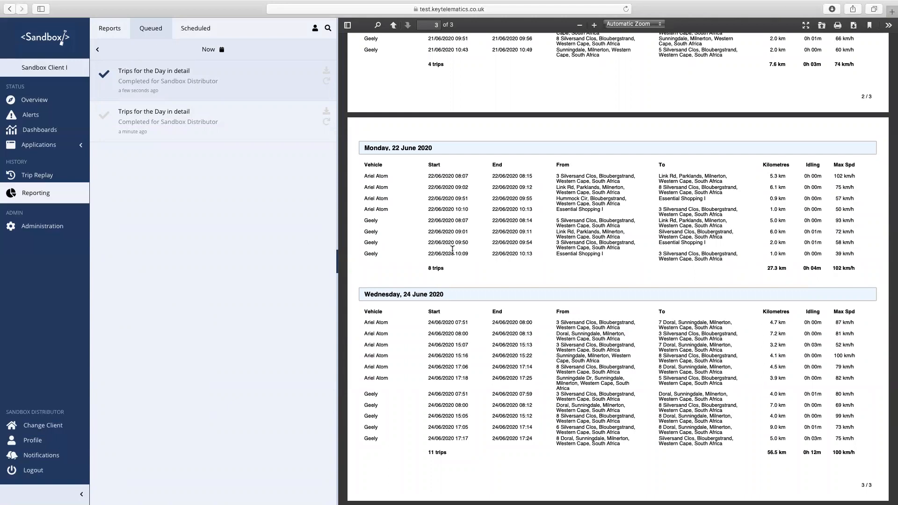
scroll(452, 250, "up", 15)
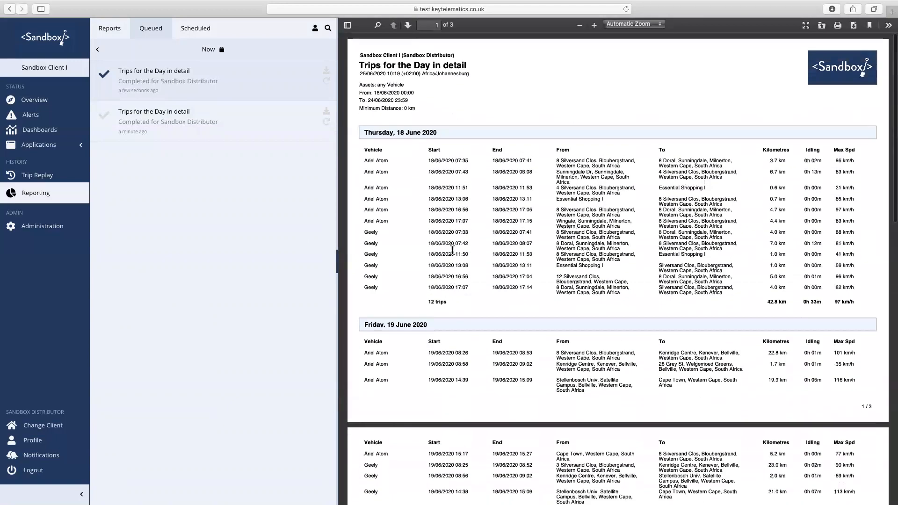
left_click(327, 82)
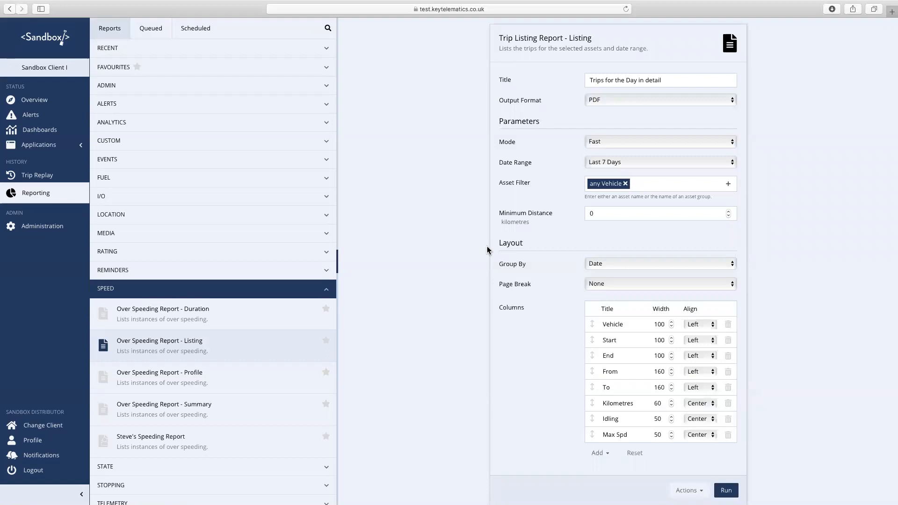
- Start saving the report as a template named 'Trips for the Day in Detail'
scroll(503, 261, "down", 1)
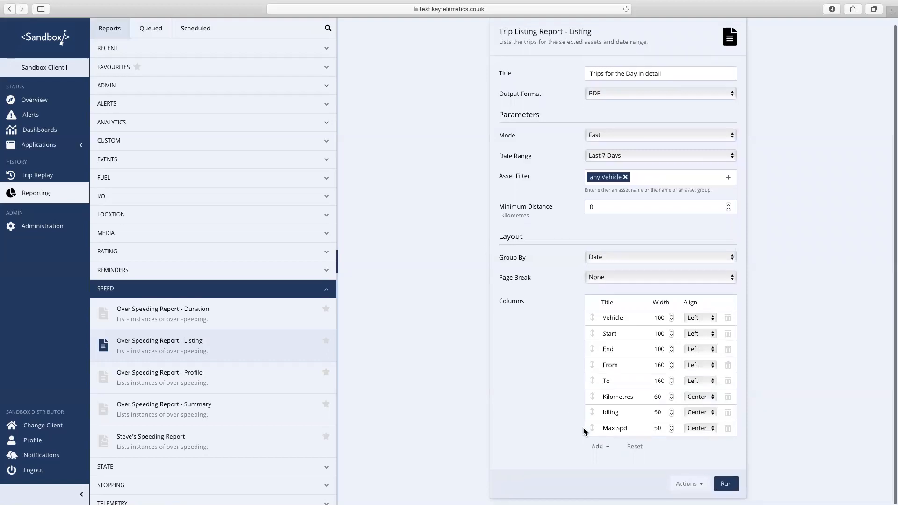
left_click(703, 485)
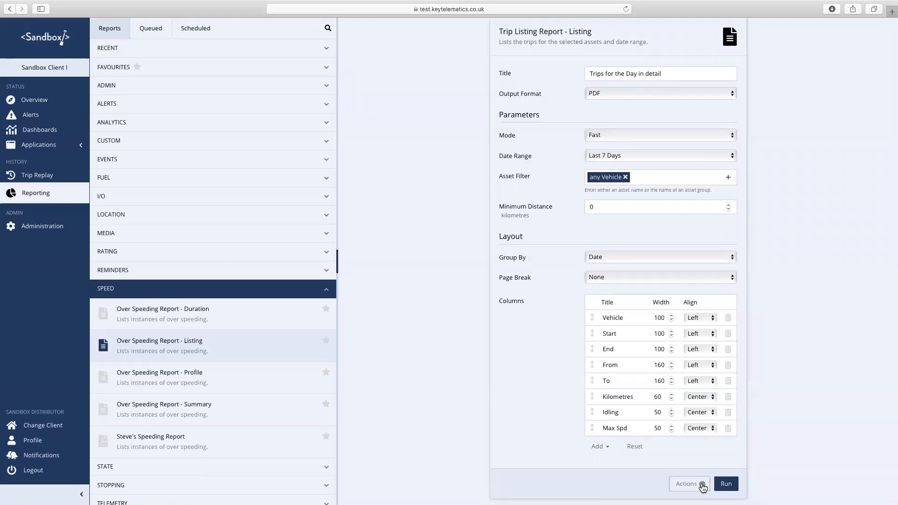
left_click(703, 477)
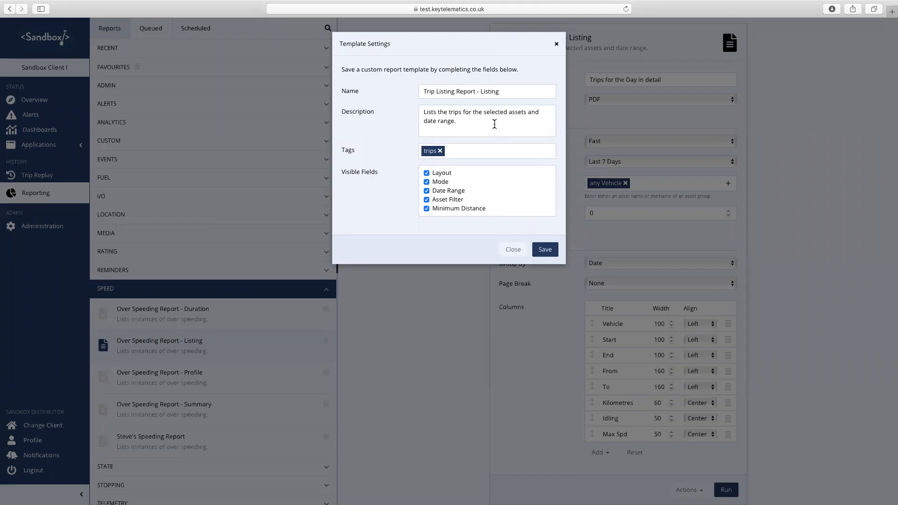
left_click_drag(518, 89, 402, 90)
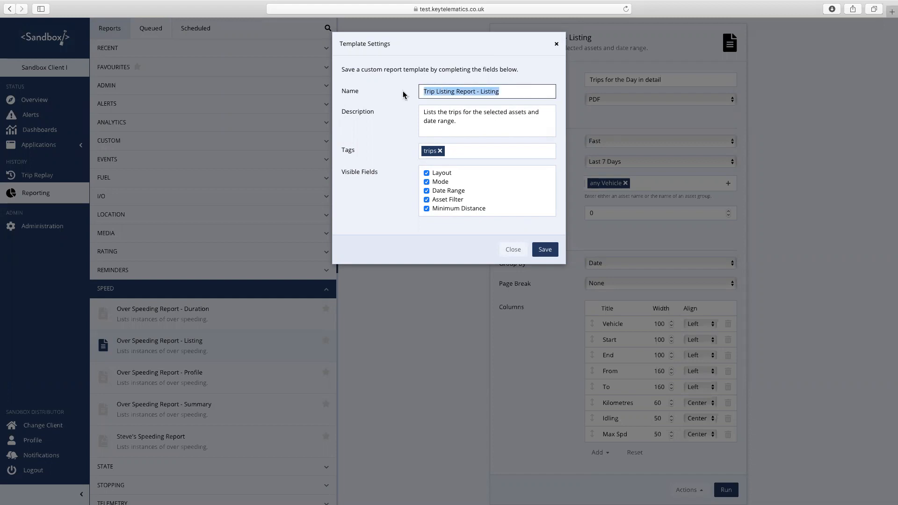
type("Trips for")
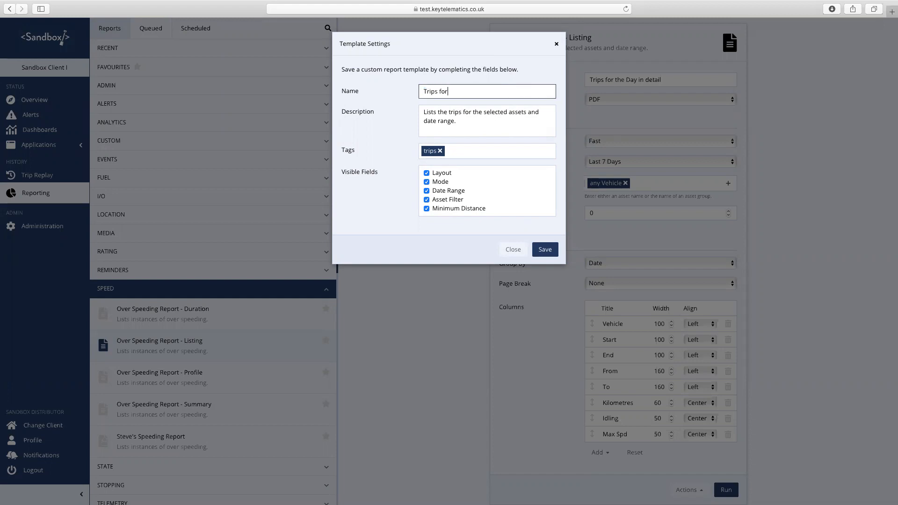
type(" the Day in Detail")
- Change the template description from 'selected assets' to 'all vehicles'
left_click_drag(461, 123, 418, 105)
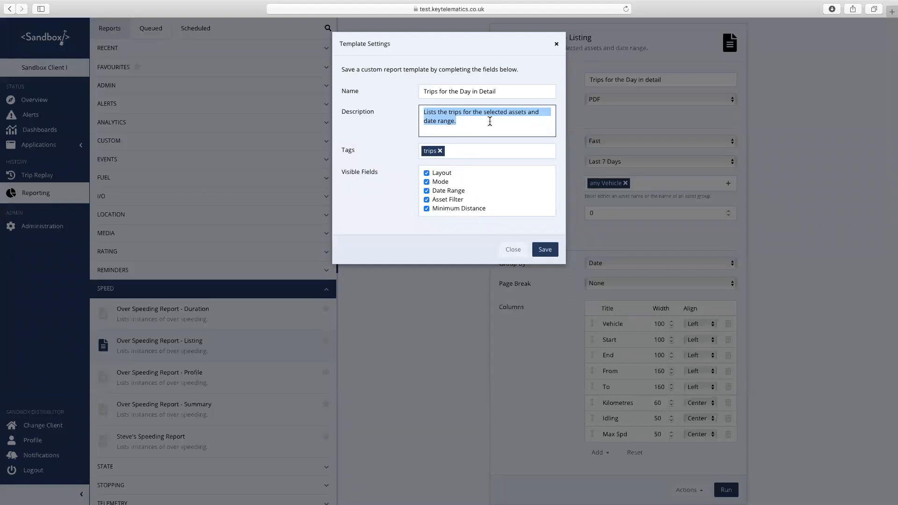
left_click(489, 122)
double_click(518, 111)
type("vehicles")
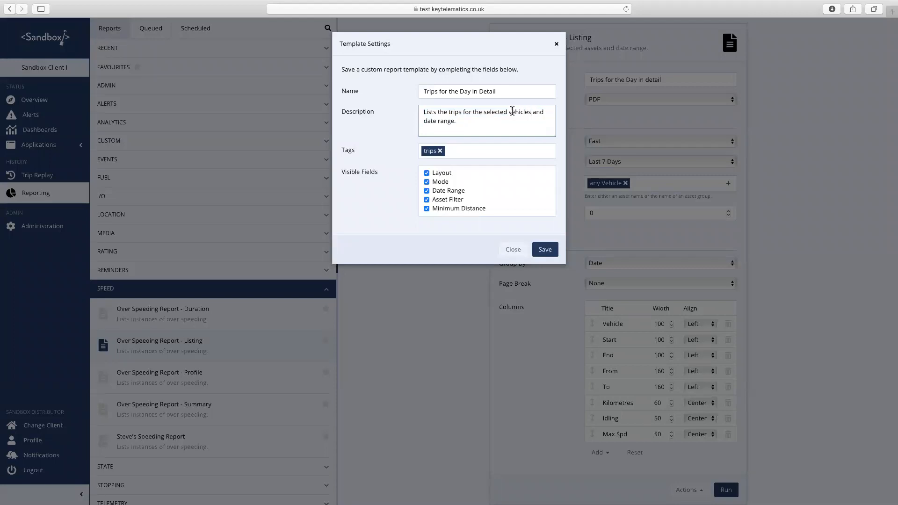
double_click(496, 112)
type("all")
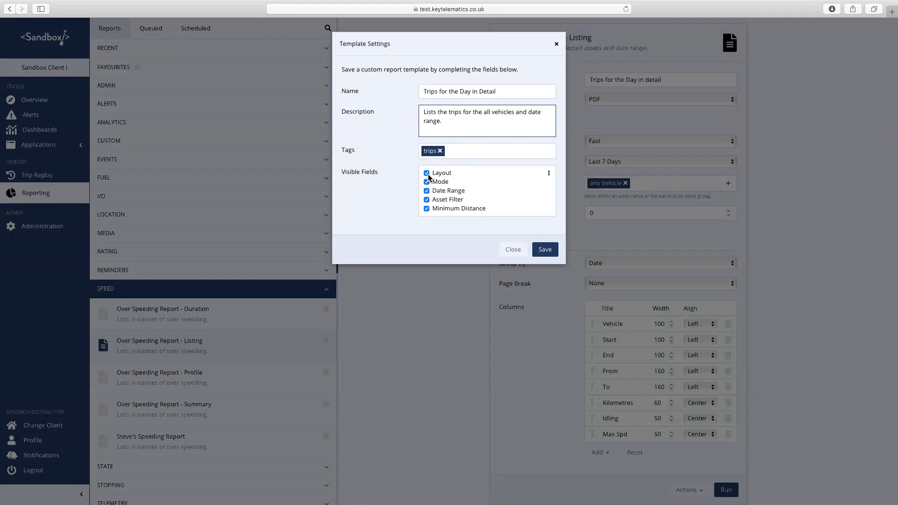
- Hide the Minimum Distance and Mode fields and save the template
left_click(426, 209)
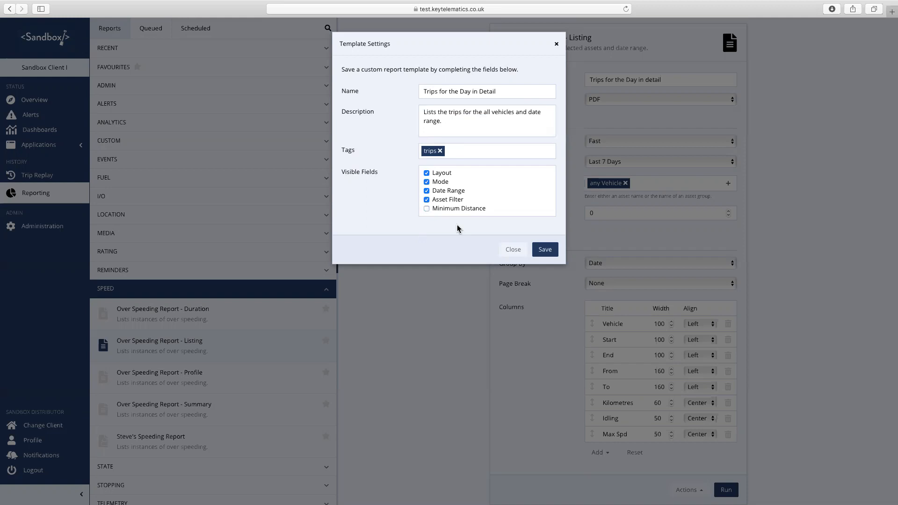
left_click(426, 181)
left_click(542, 251)
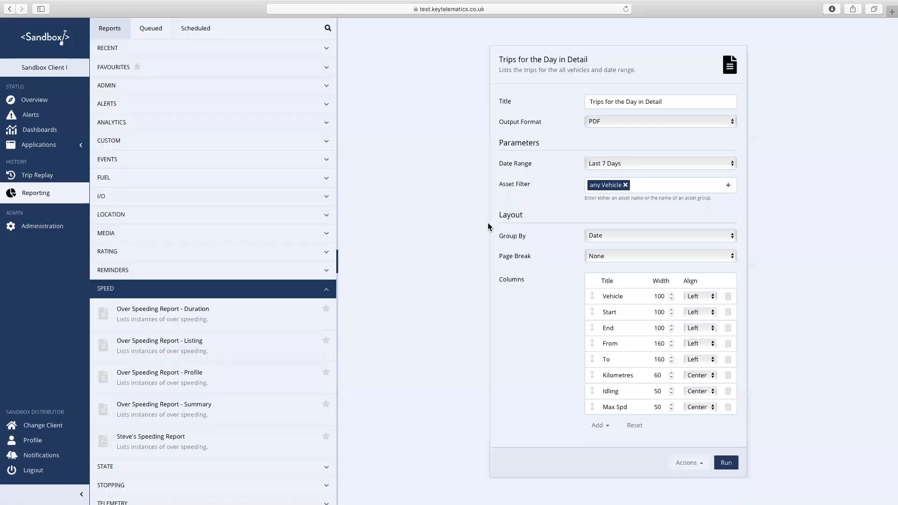
- Expand the Custom category and open the Trips for the Day in Detail template
left_click(299, 141)
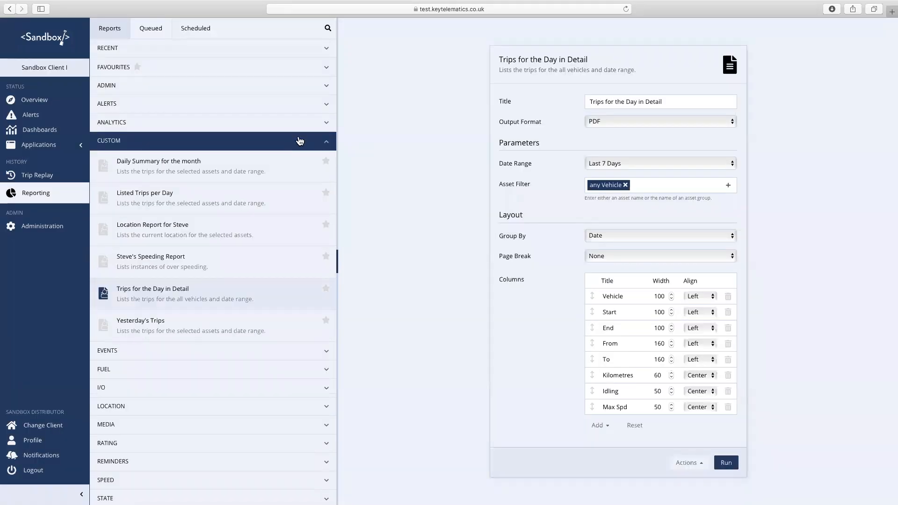
left_click(203, 297)
- Through Actions > Update Template, uncheck Asset Filter under Visible Fields and save
left_click(701, 463)
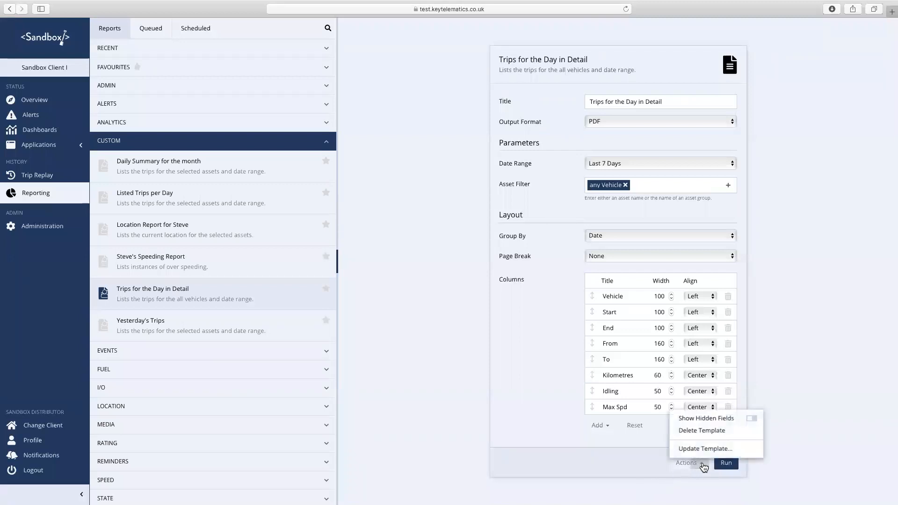
left_click(704, 449)
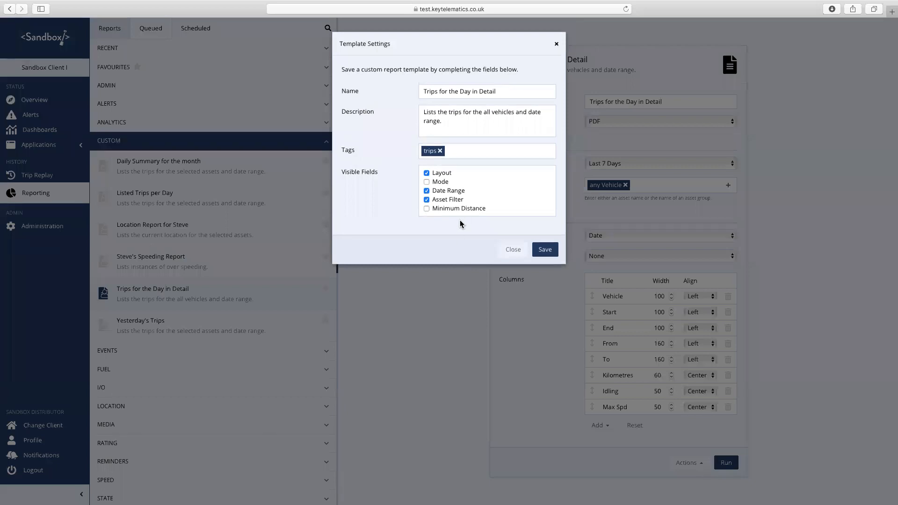
left_click(427, 200)
left_click(543, 251)
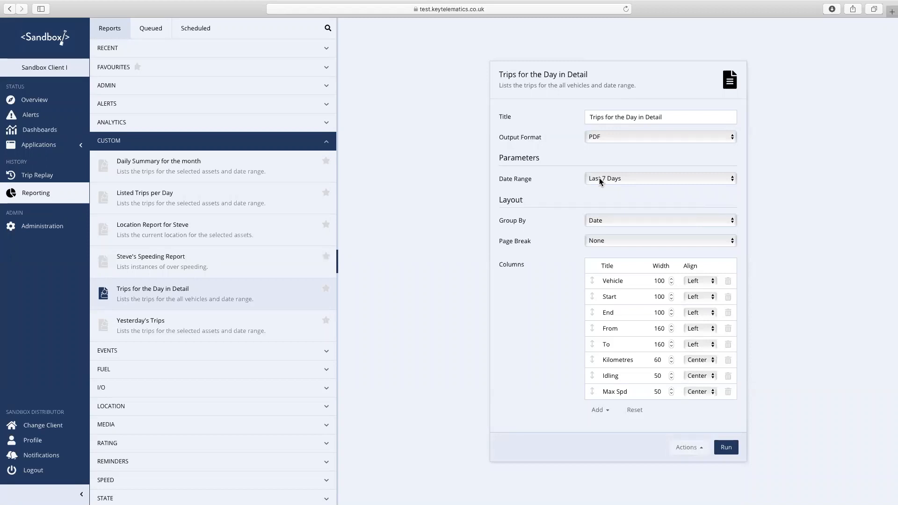
scroll(181, 332, "down", 5)
- Expand Trips and open Trips for the Day in Detail, then Trip Listing Report - Listing
left_click(201, 491)
scroll(242, 313, "down", 3)
left_click(209, 424)
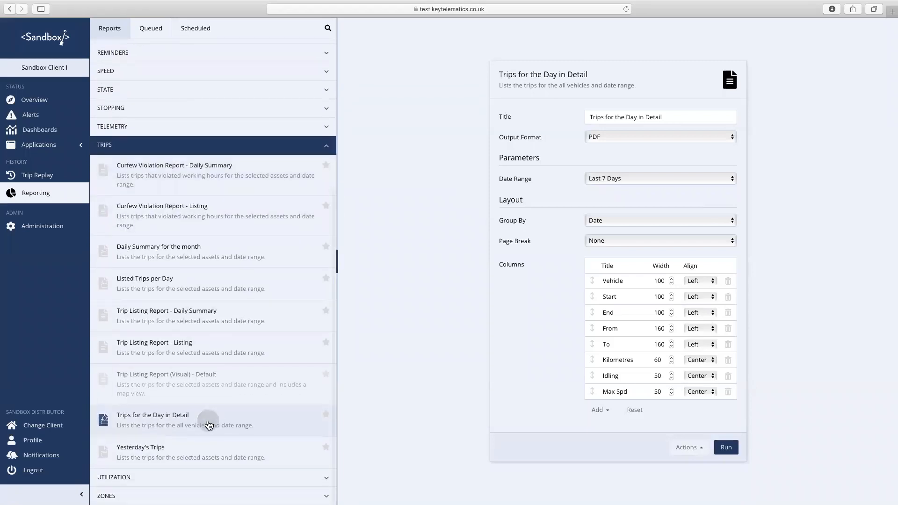
left_click(195, 350)
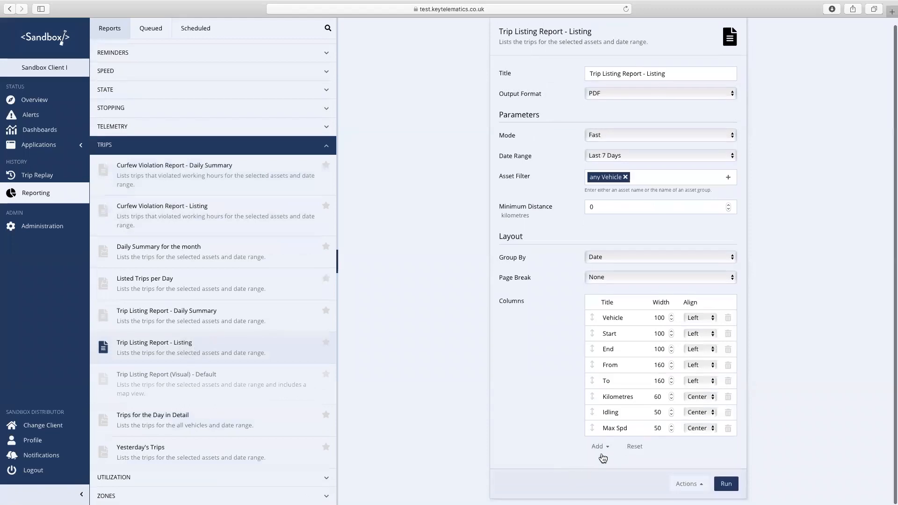
- Close the Add column choices without adding any and go to Administration
left_click(606, 446)
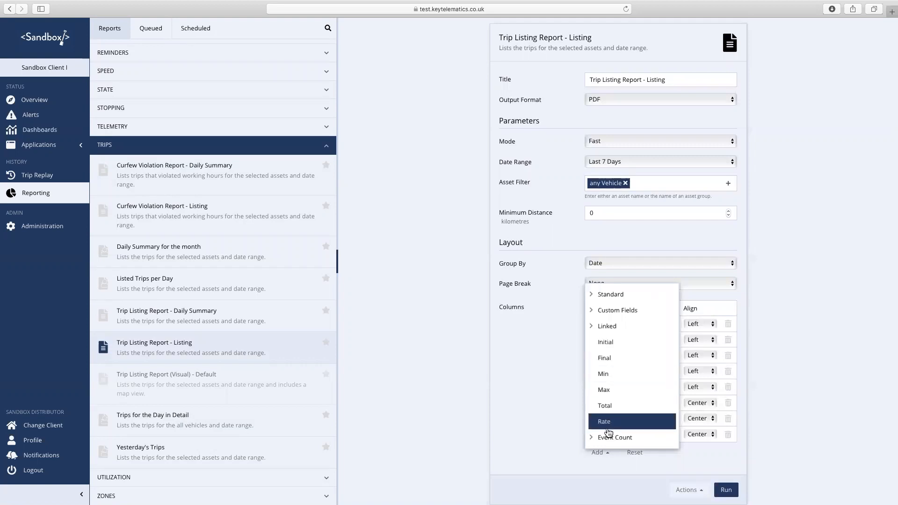
left_click(507, 384)
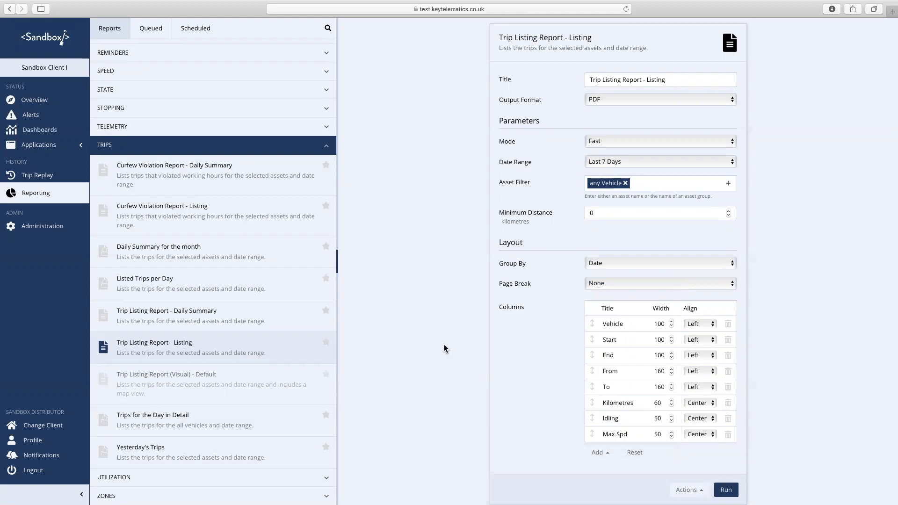
left_click(42, 226)
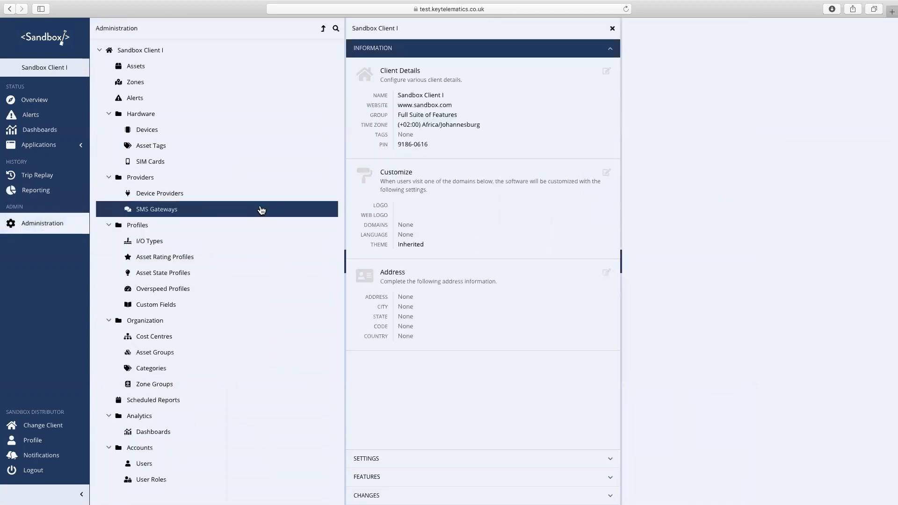
- Show deleted I/O types, set RPM back to Active, then open the client's Devices list
left_click(323, 31)
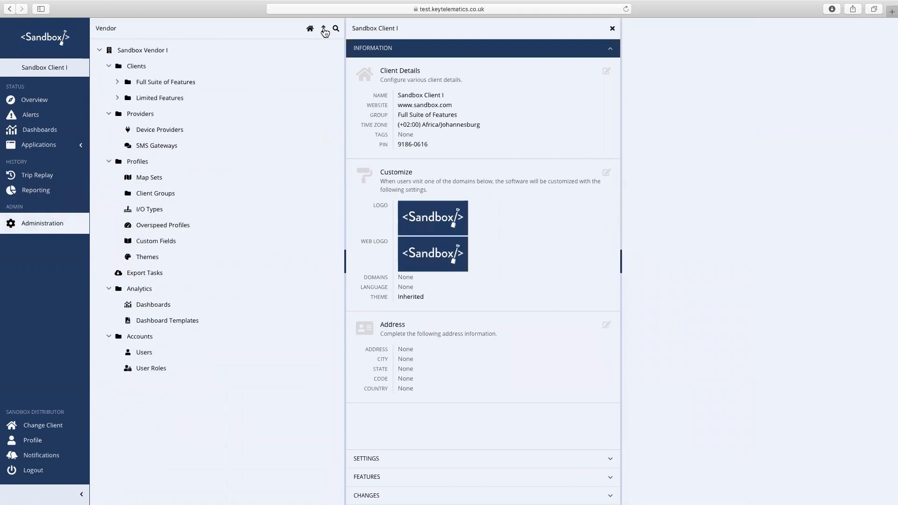
left_click(154, 213)
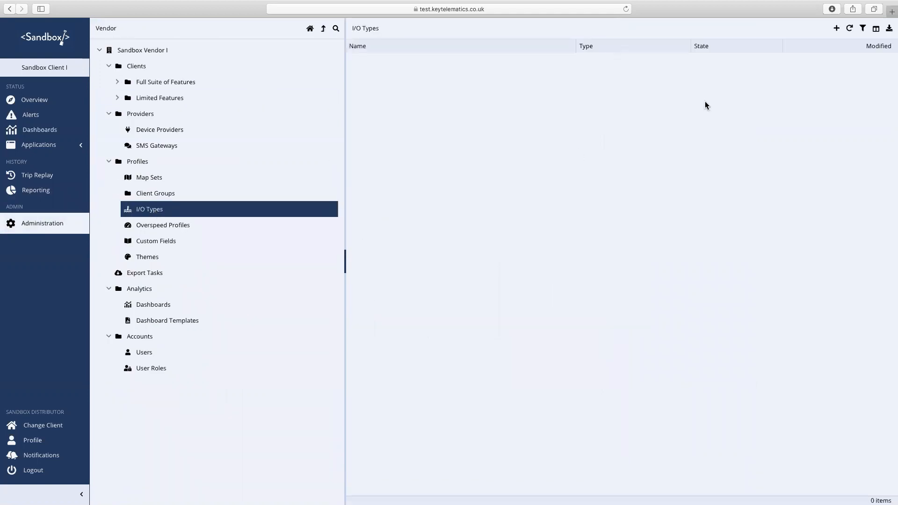
left_click(863, 29)
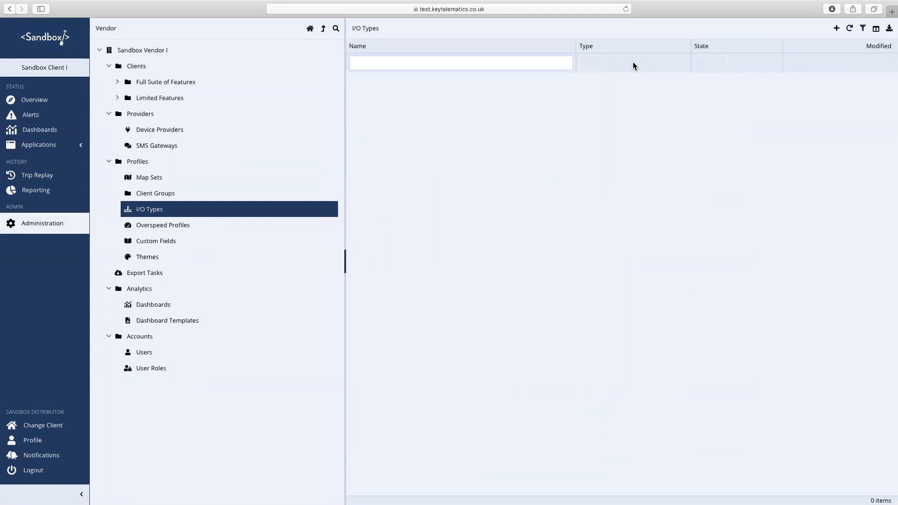
left_click(721, 65)
left_click(742, 89)
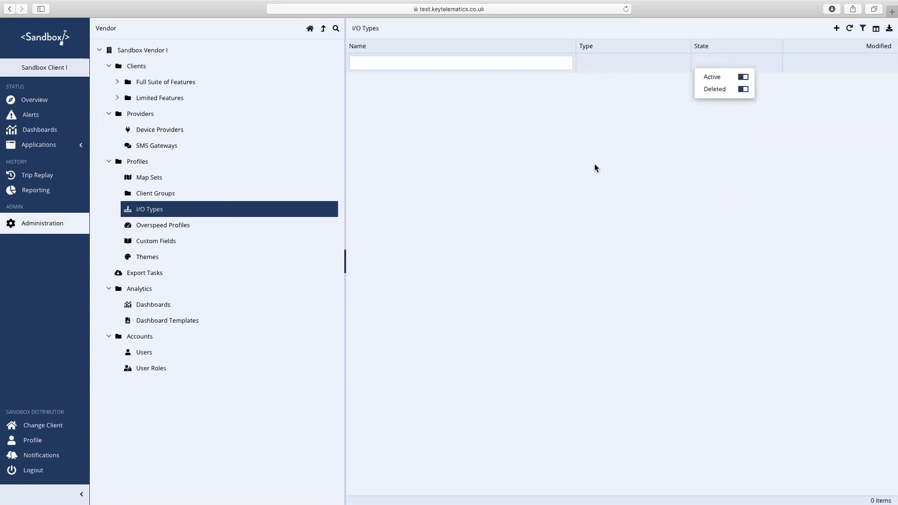
left_click(385, 137)
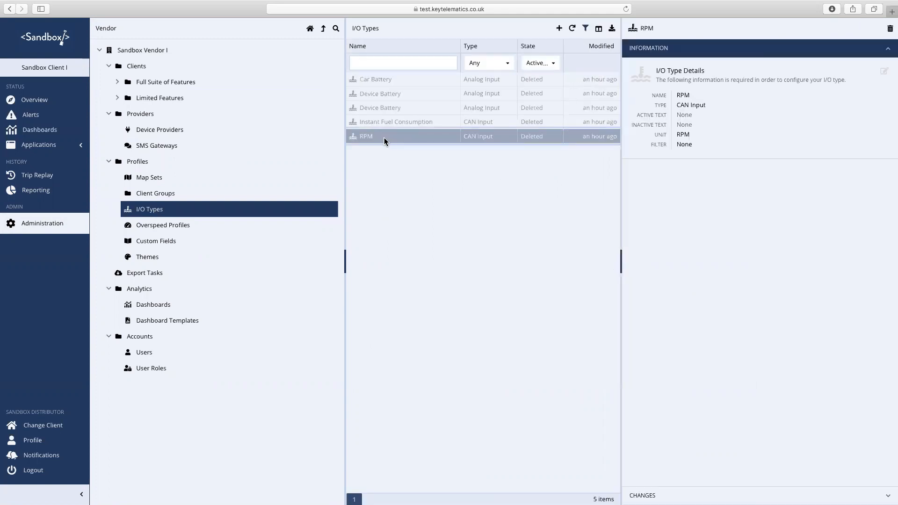
left_click(887, 50)
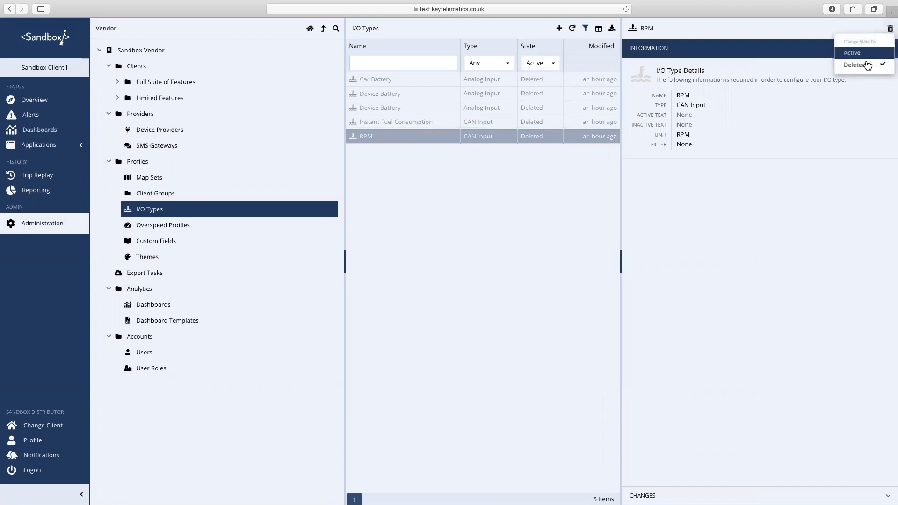
left_click(857, 54)
left_click(546, 117)
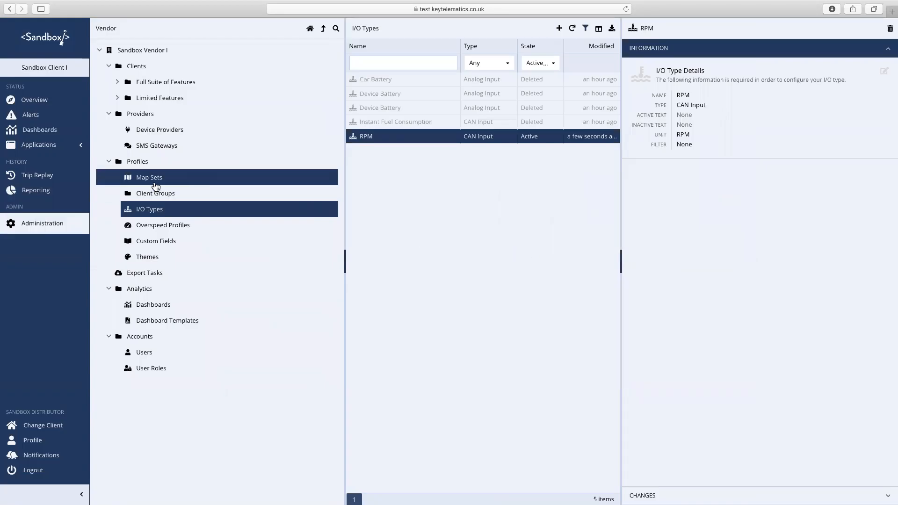
left_click(310, 29)
left_click(147, 130)
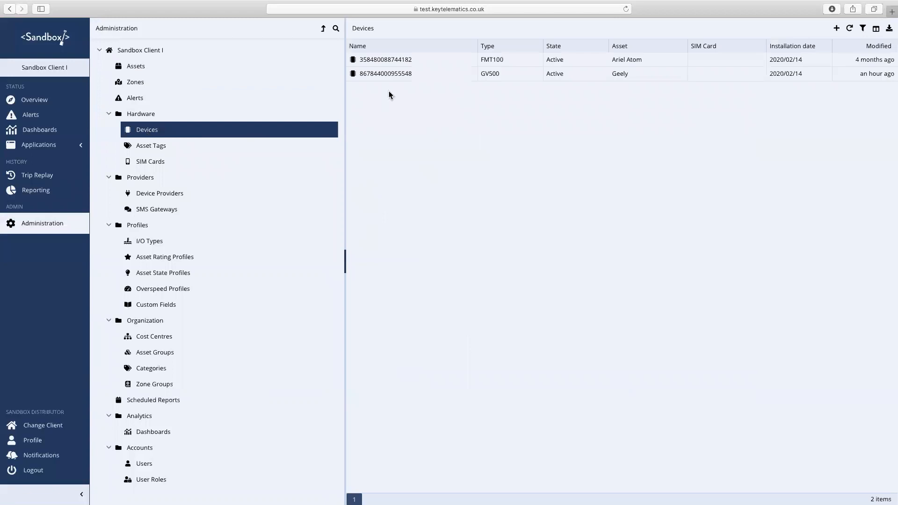
- On the GV500 device, map the CAN bus RPM input to rpm
left_click(408, 75)
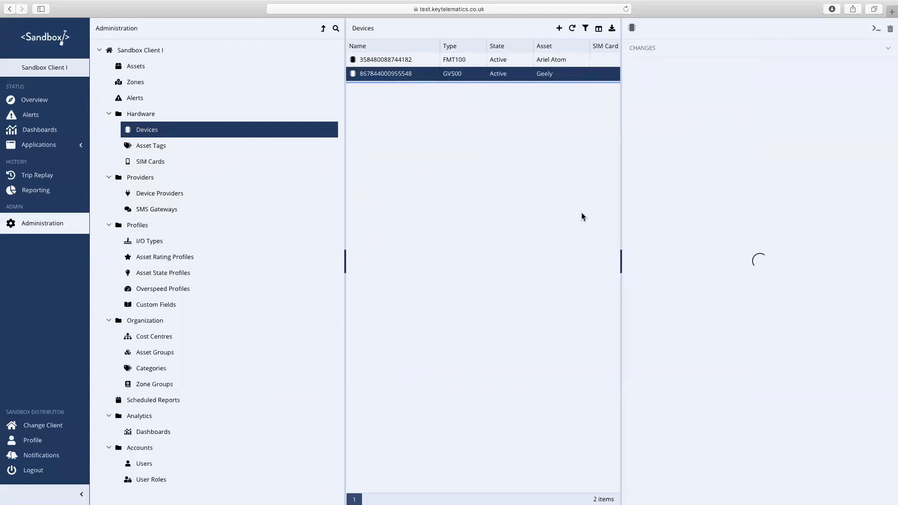
left_click(679, 477)
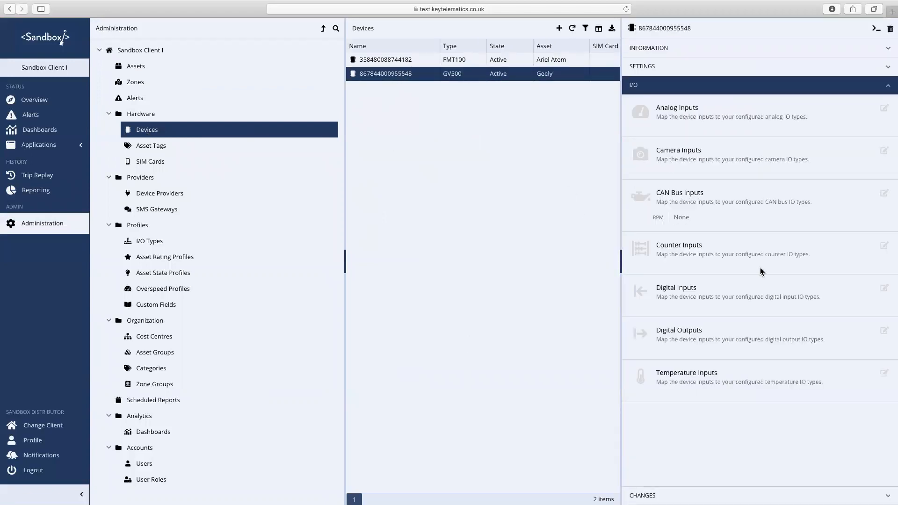
left_click(883, 193)
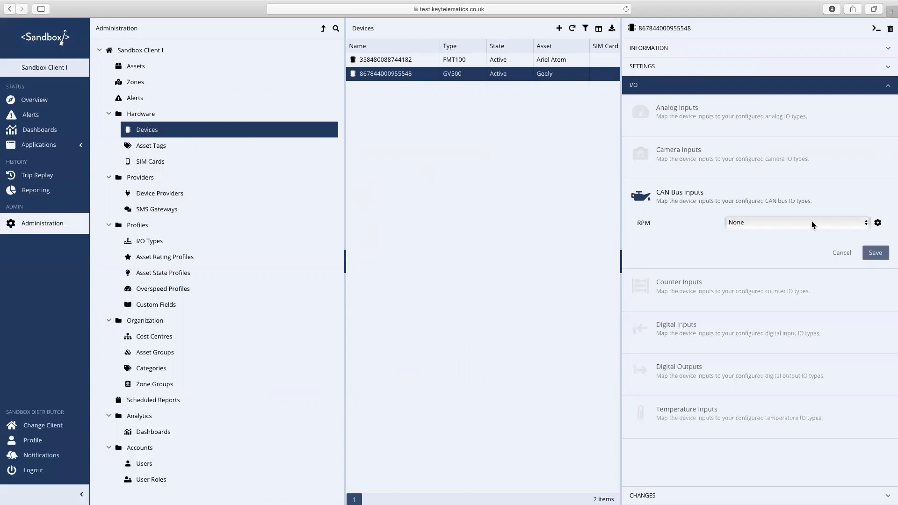
left_click(810, 224)
left_click(770, 257)
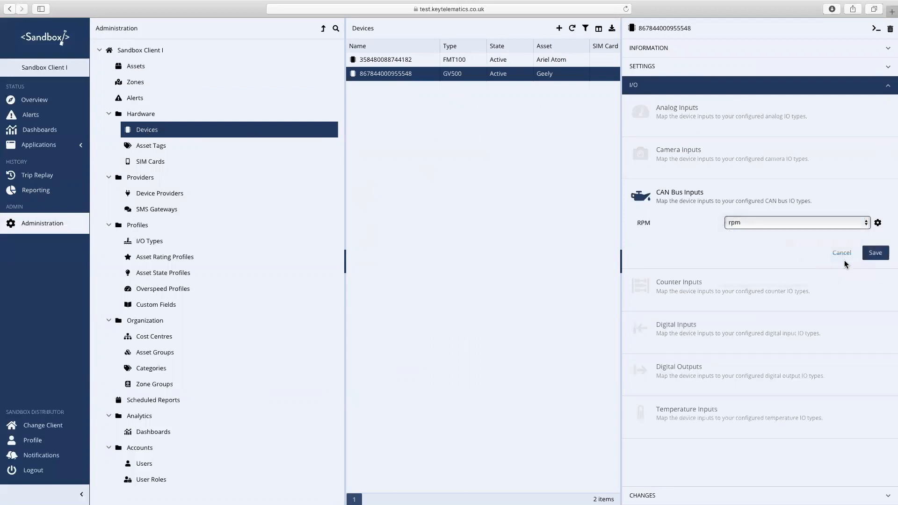
left_click(874, 255)
- Set the RPM calibration maximum to 7000 and save the CAN bus input
left_click(440, 131)
key("BackSpace")
key("BackSpace")
key("BackSpace")
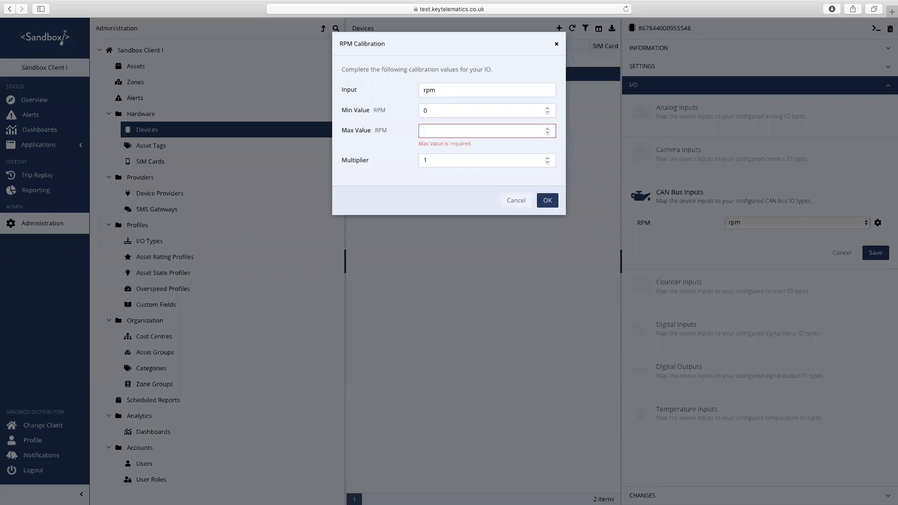
type("7000")
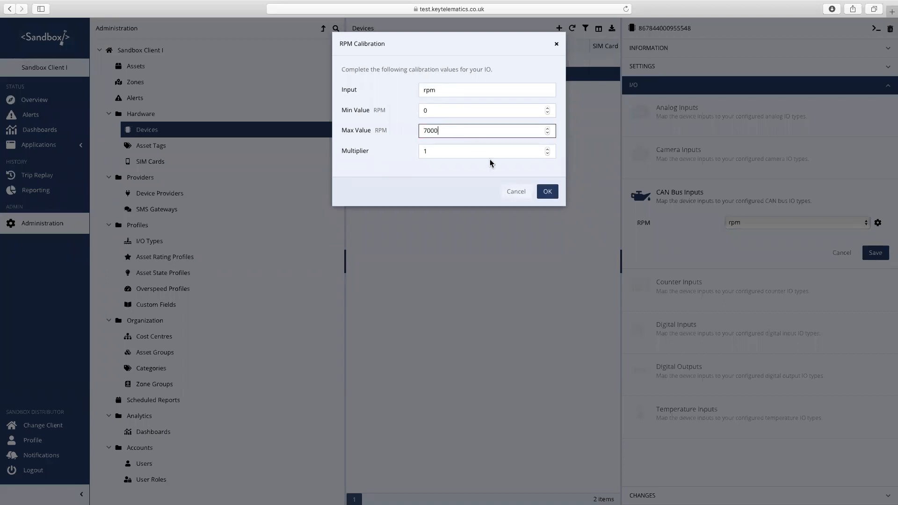
left_click(546, 192)
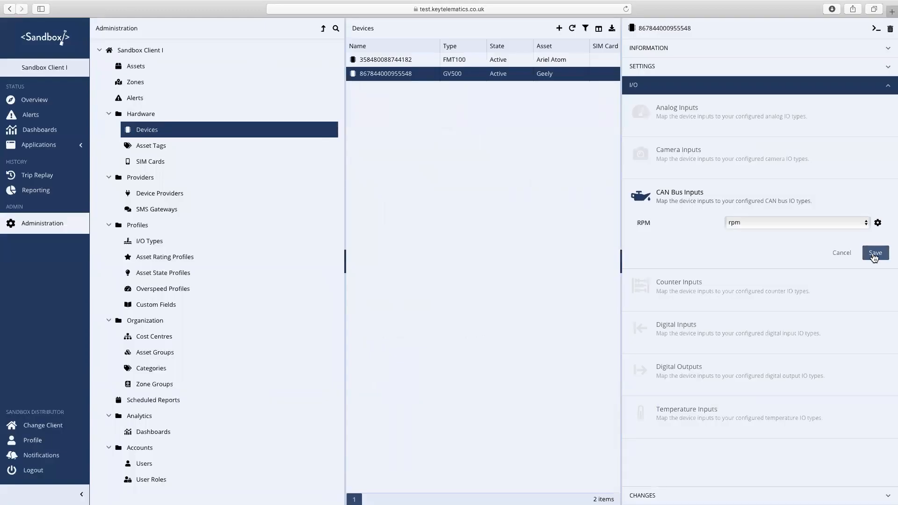
left_click(875, 253)
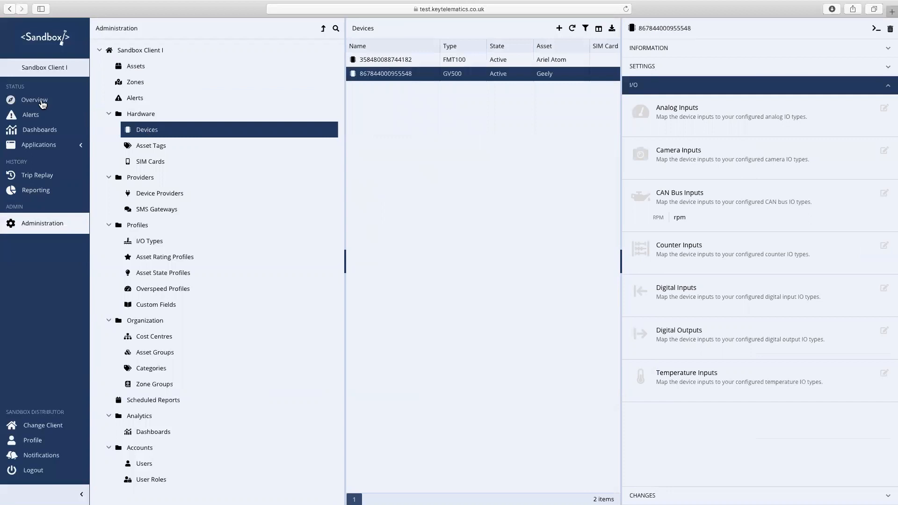
- Glance at Reporting's add-column list, then reload the Overview map showing Ariel Atom and Geely
left_click(39, 191)
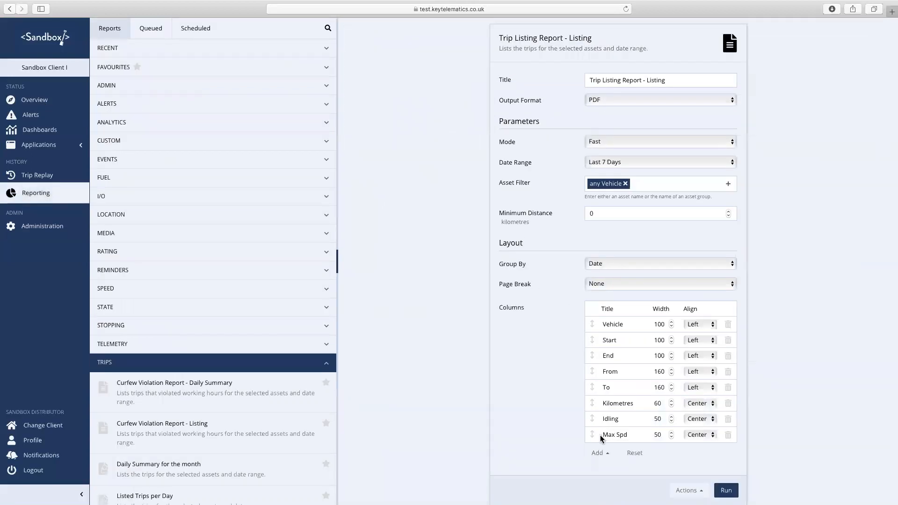
left_click(604, 453)
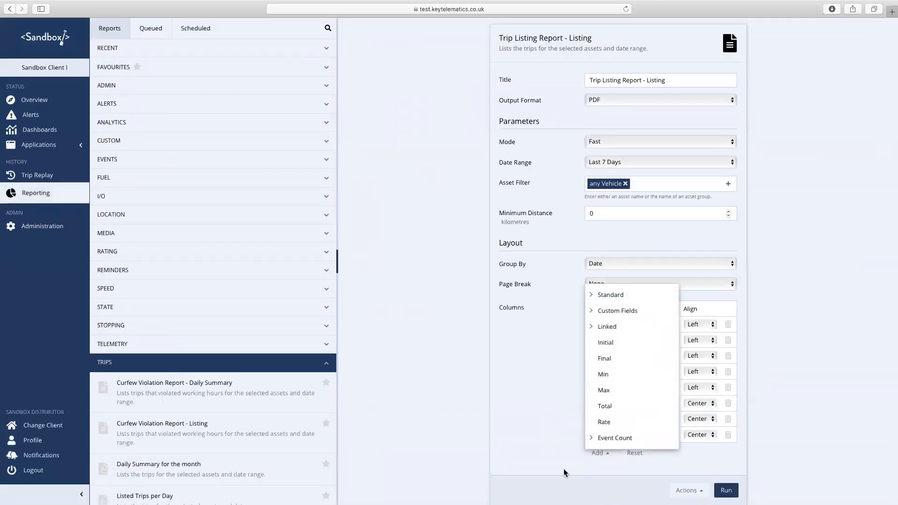
left_click(453, 169)
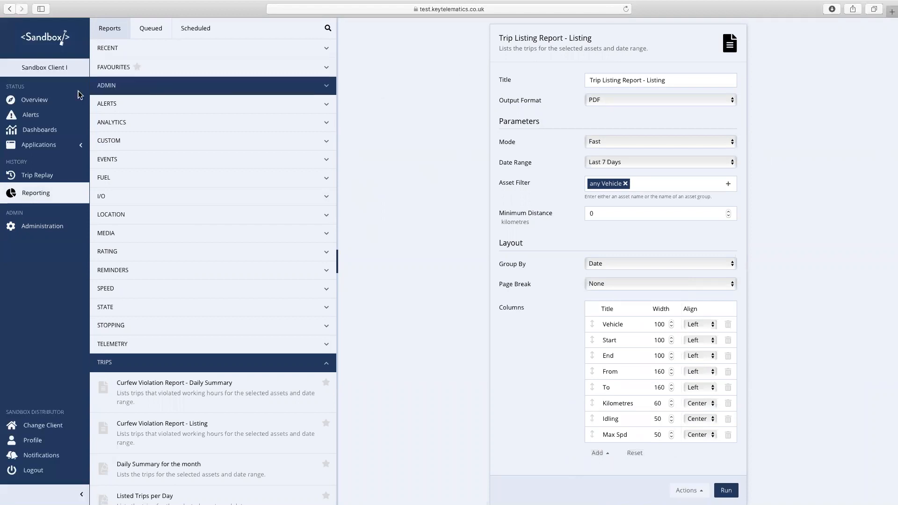
left_click(33, 99)
left_click(626, 8)
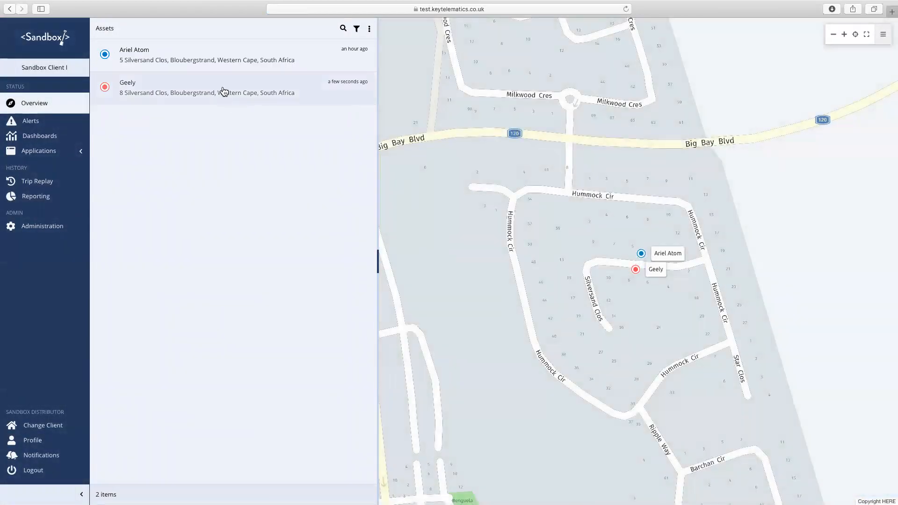
left_click(224, 89)
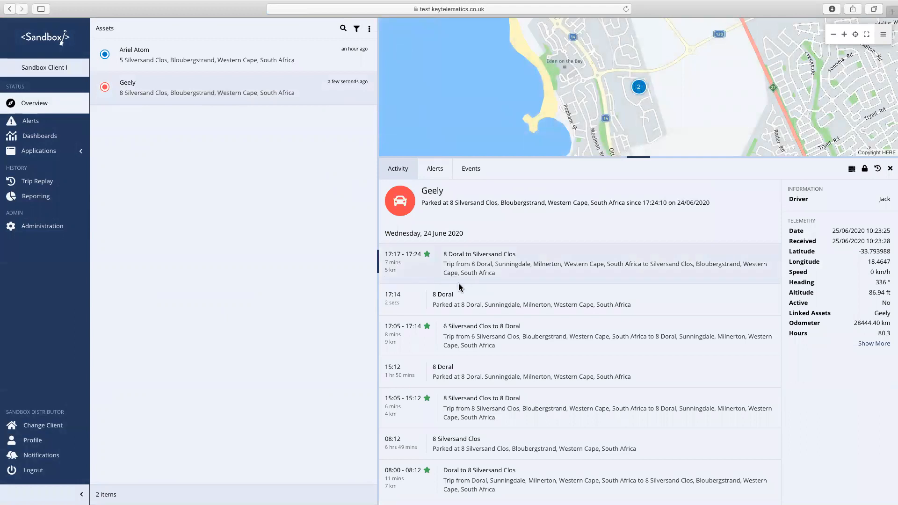
left_click(489, 272)
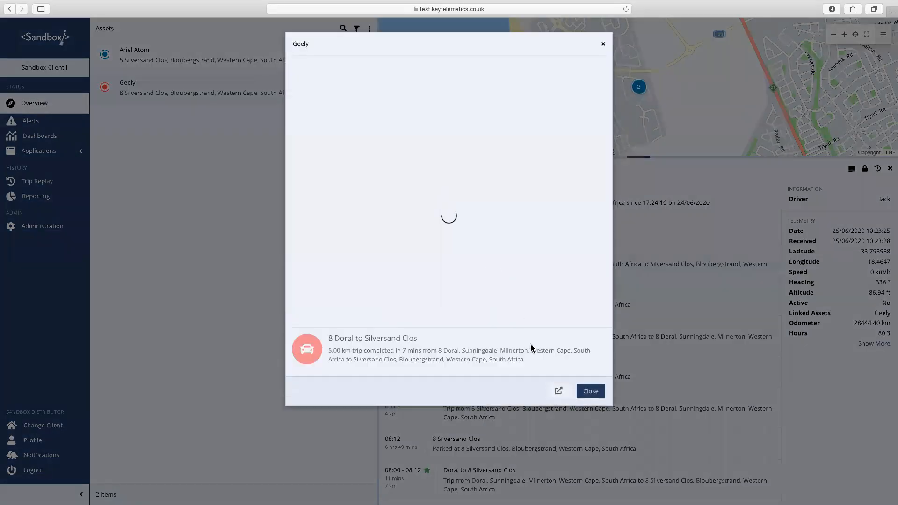
left_click(559, 391)
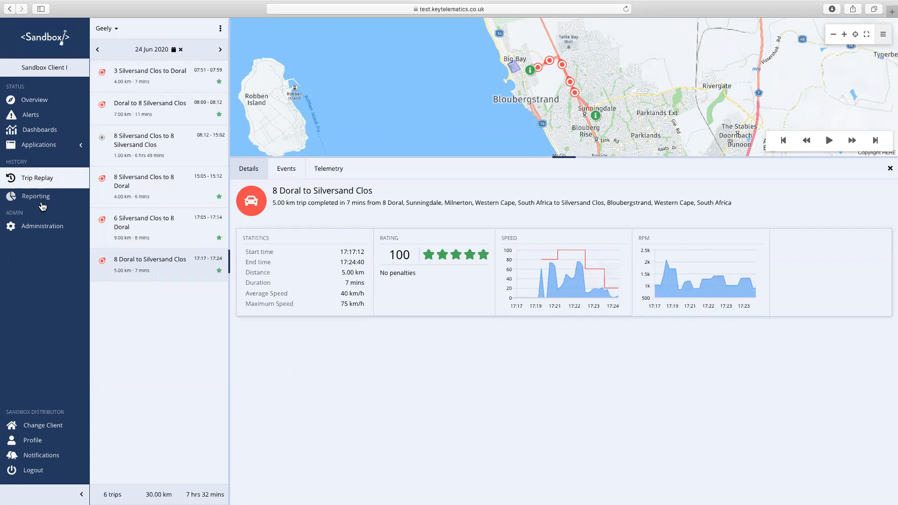
left_click(43, 199)
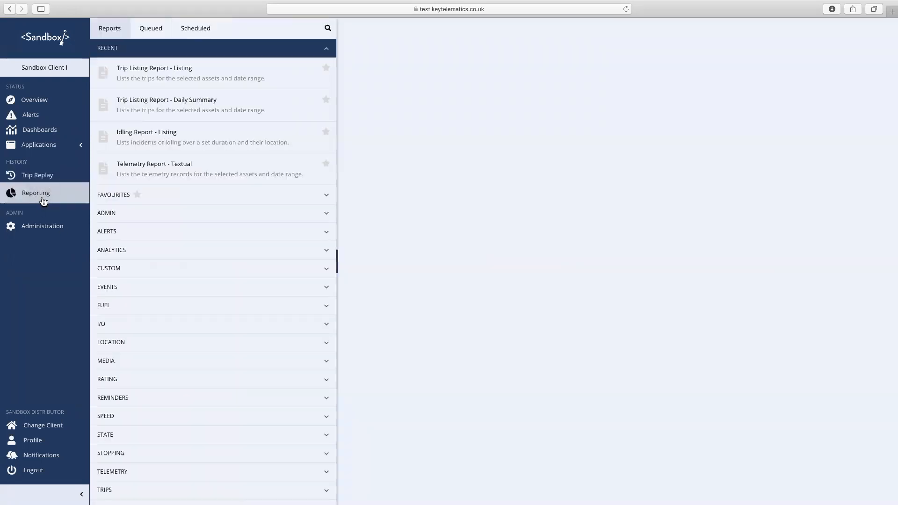
- Expand the TRIPS category and open the Trip Listing Report - Listing settings
scroll(218, 263, "down", 1)
left_click(197, 459)
scroll(238, 311, "down", 6)
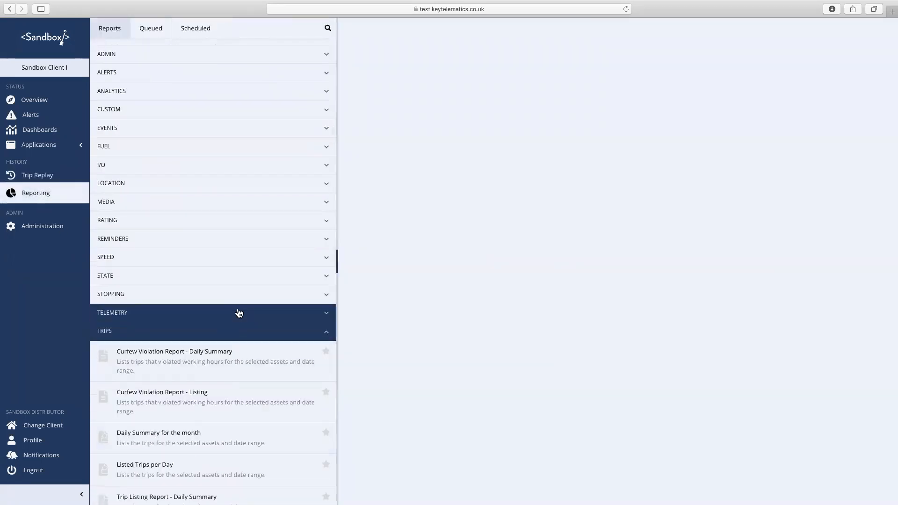
left_click(217, 349)
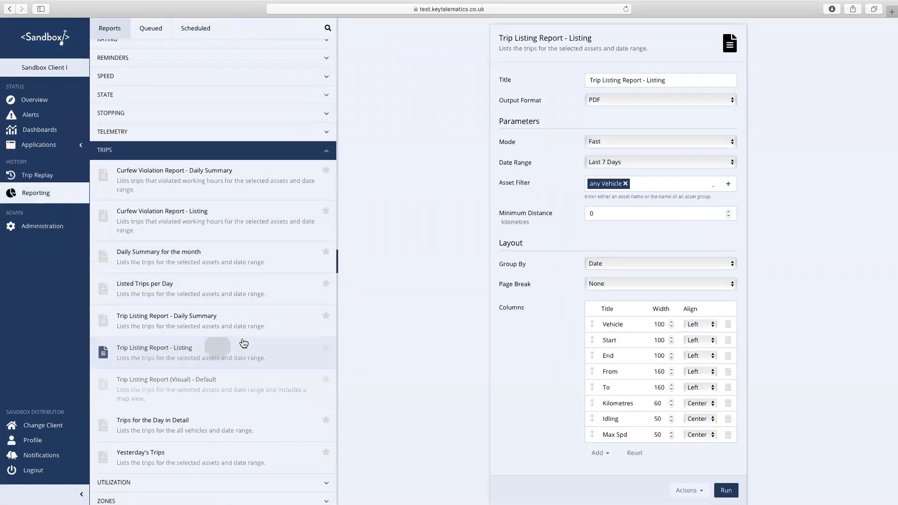
- Add a Max RPM column to the end of the report's column list
left_click(607, 453)
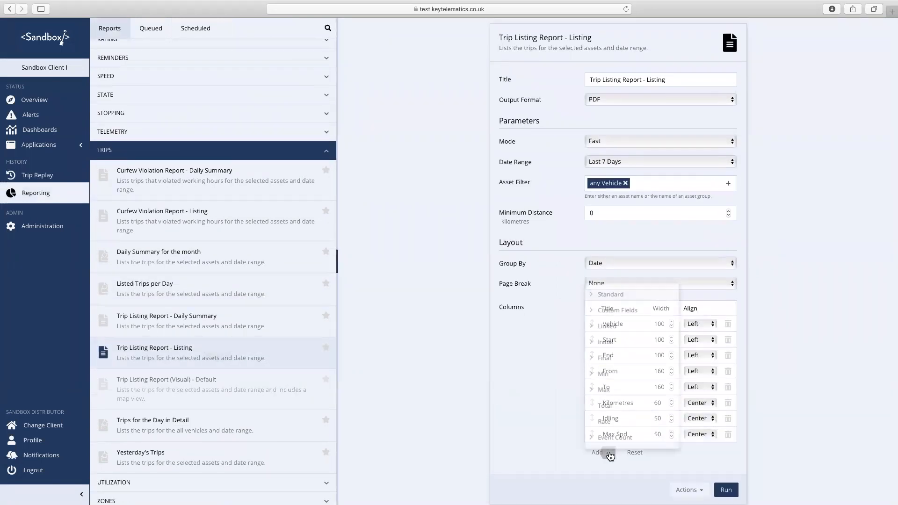
left_click(606, 342)
left_click(602, 374)
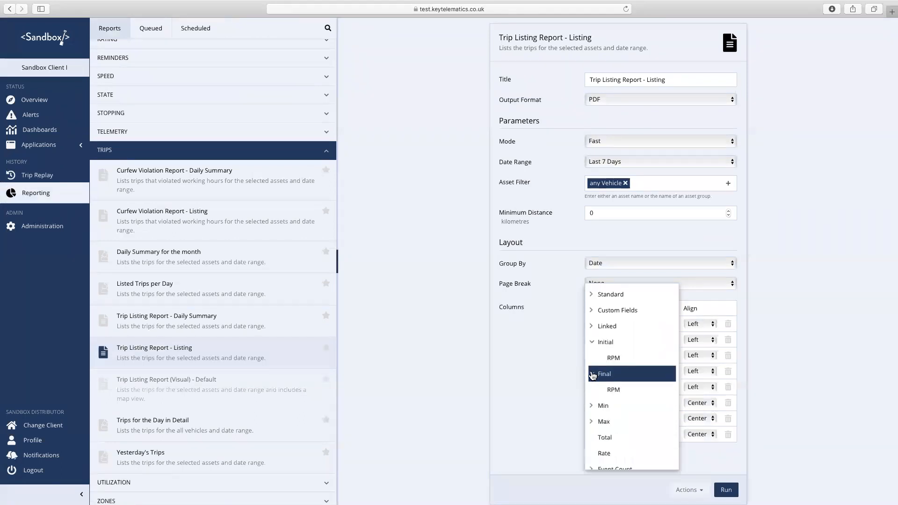
left_click(598, 407)
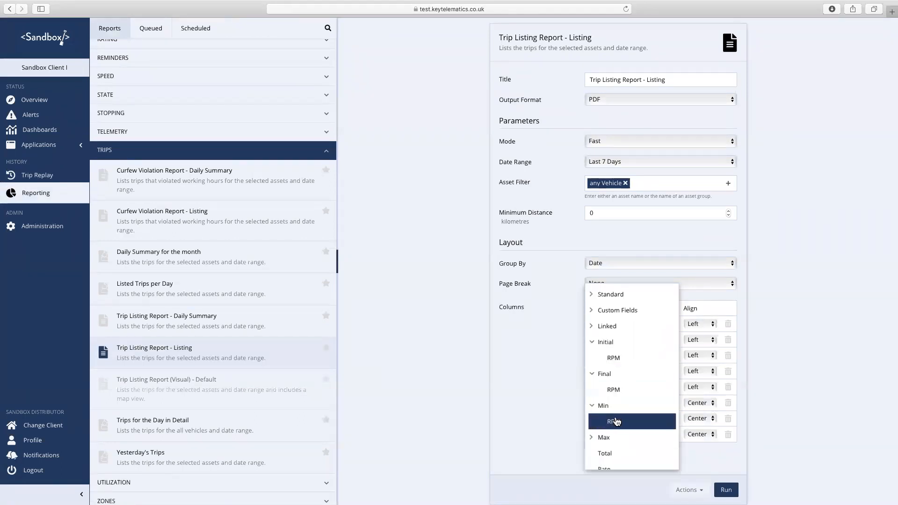
left_click(594, 437)
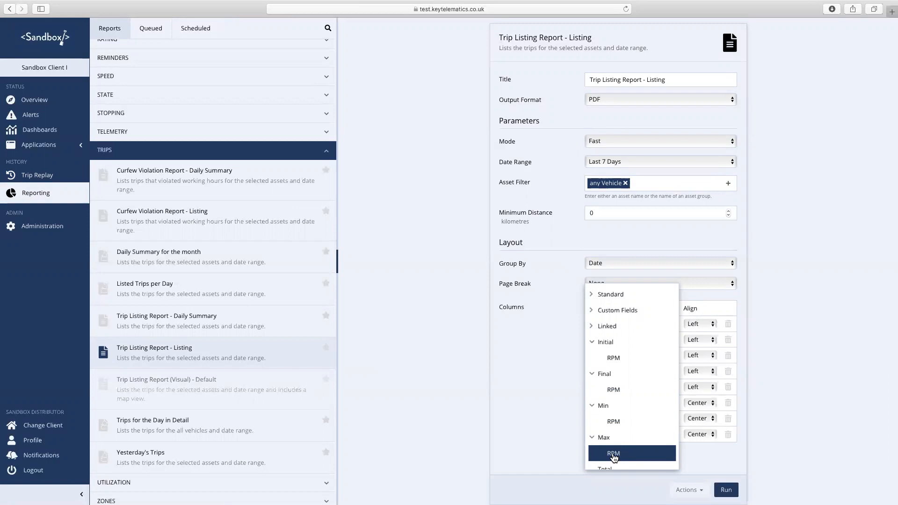
left_click(613, 453)
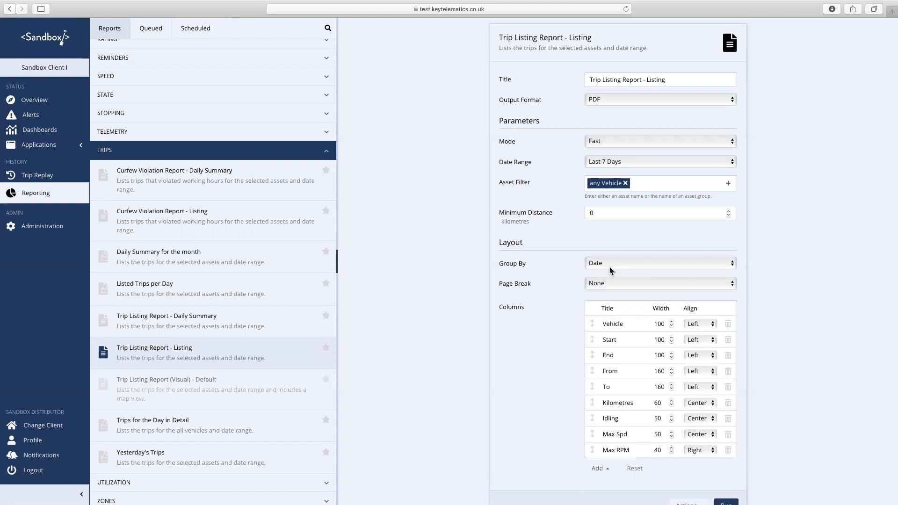
left_click(597, 468)
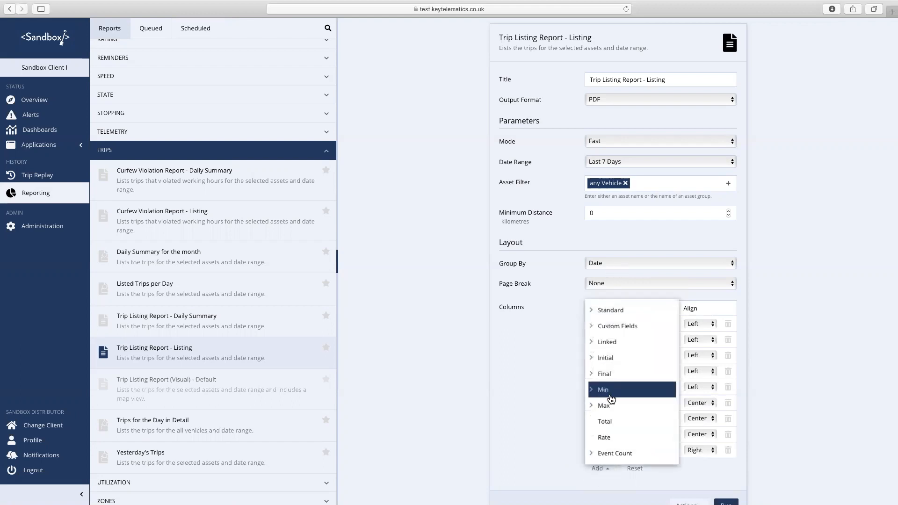
left_click(592, 328)
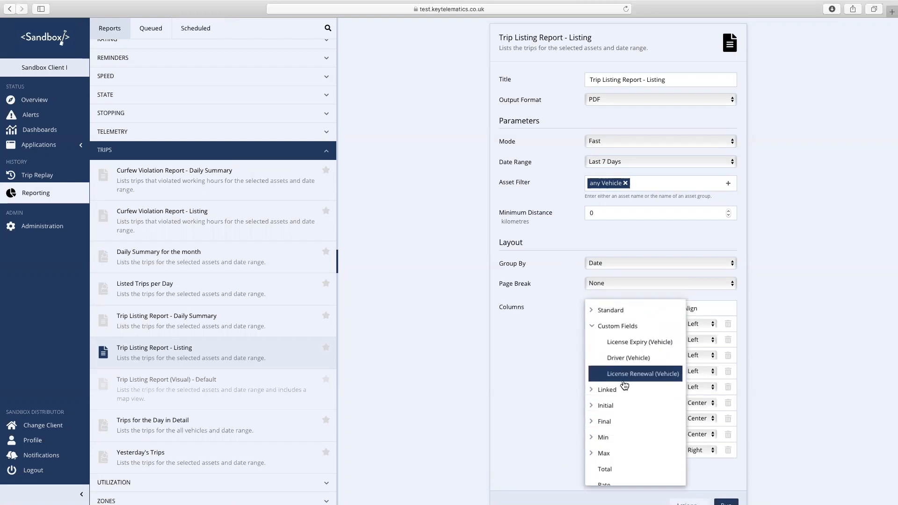
left_click(592, 326)
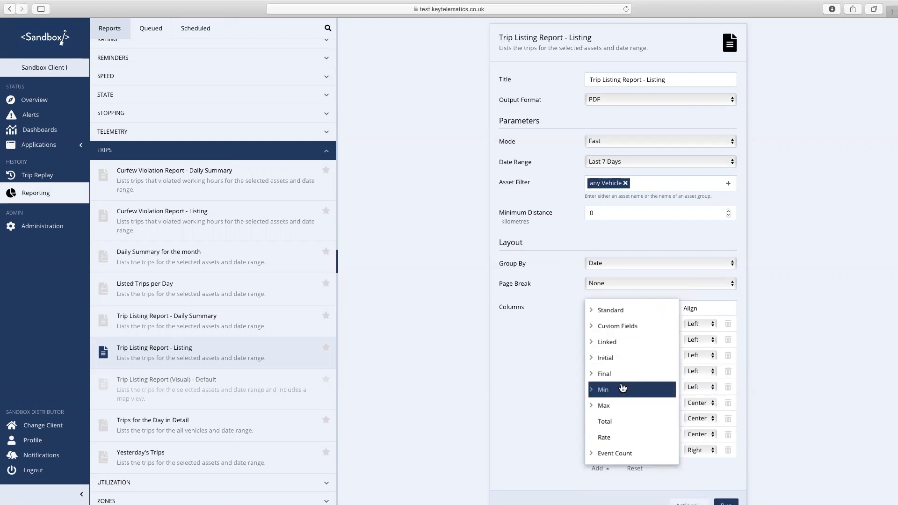
left_click(591, 460)
scroll(650, 406, "down", 3)
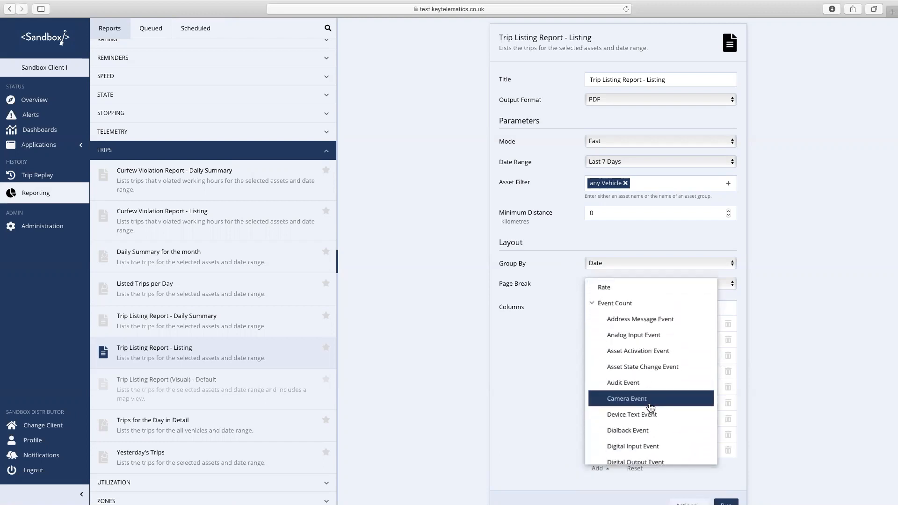
scroll(650, 407, "down", 8)
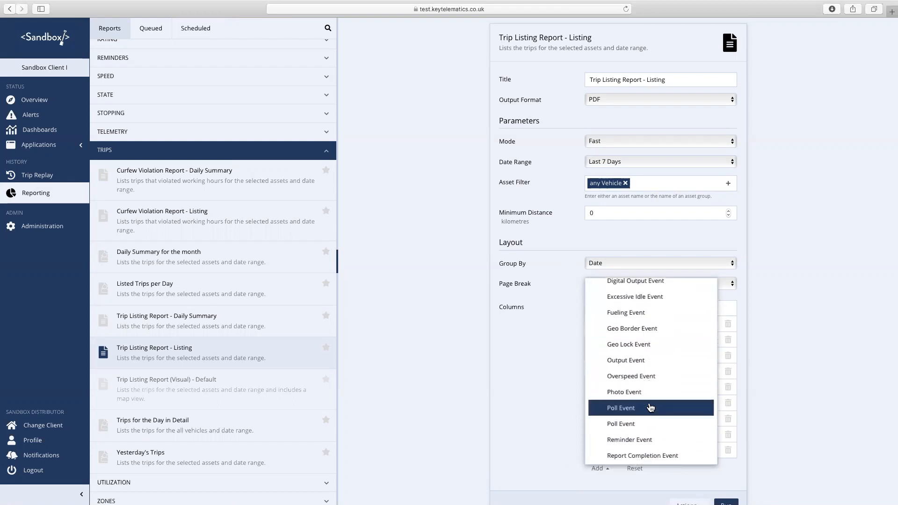
scroll(650, 407, "down", 6)
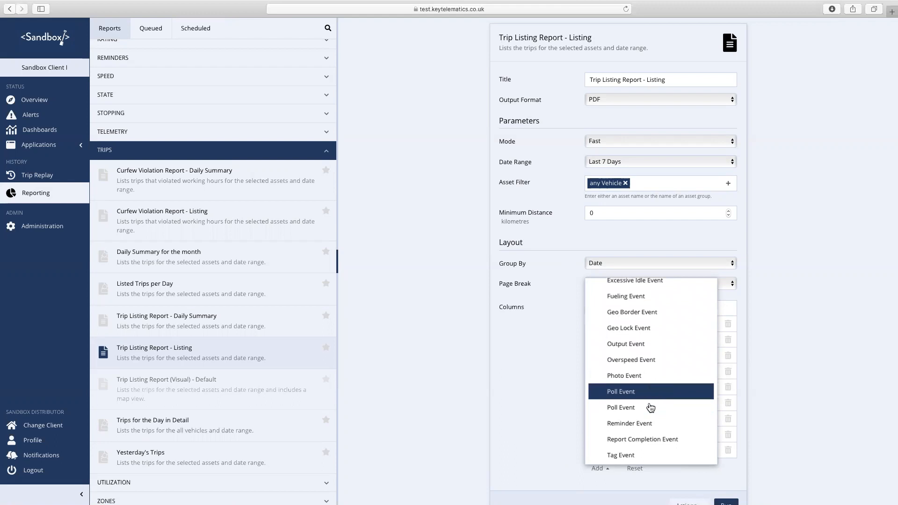
scroll(650, 407, "down", 8)
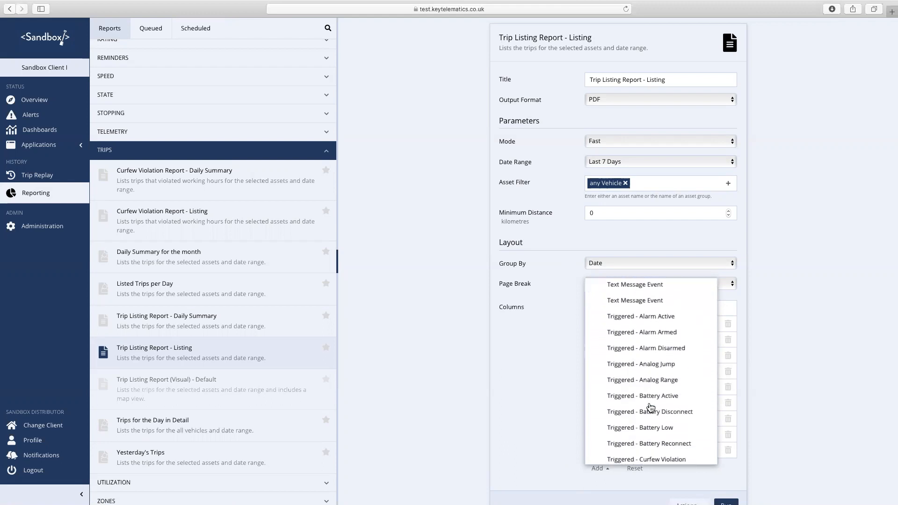
left_click(546, 417)
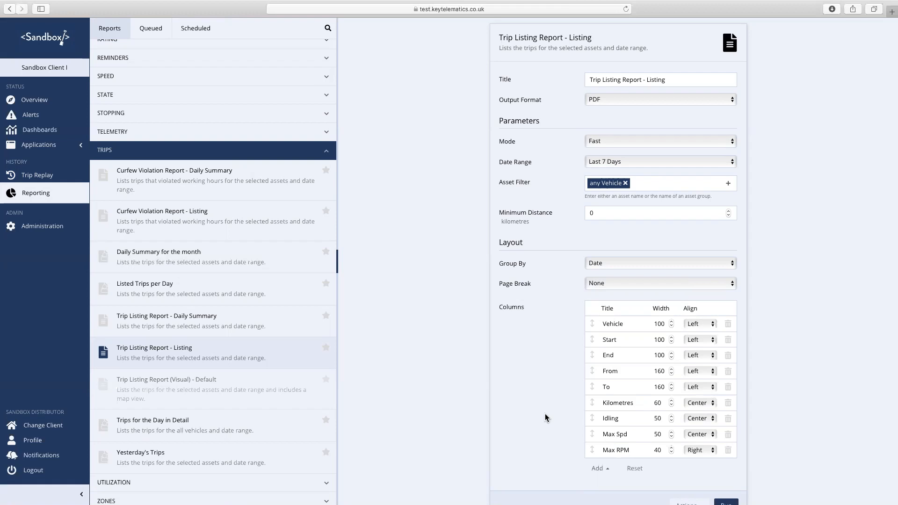
- Remove the Start, End, From, To, Kilometres, Idling and Max RPM columns
left_click(729, 356)
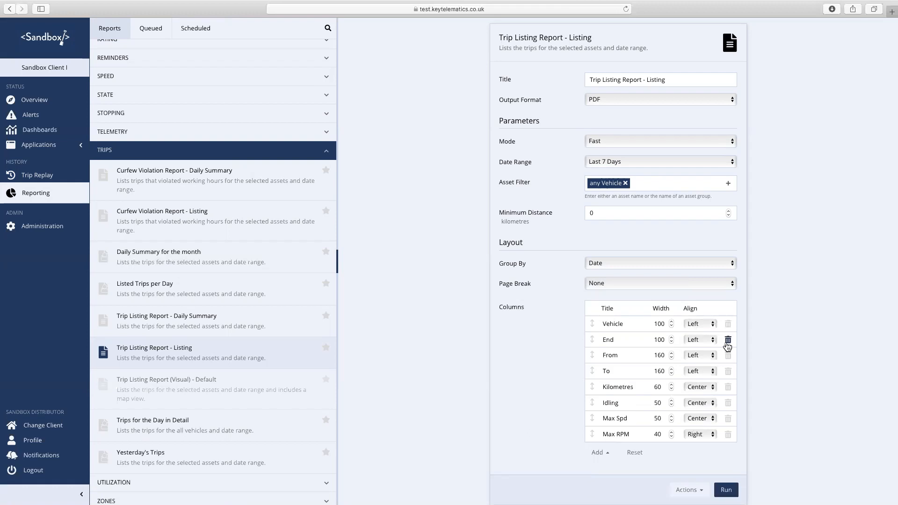
left_click(728, 340)
left_click(727, 346)
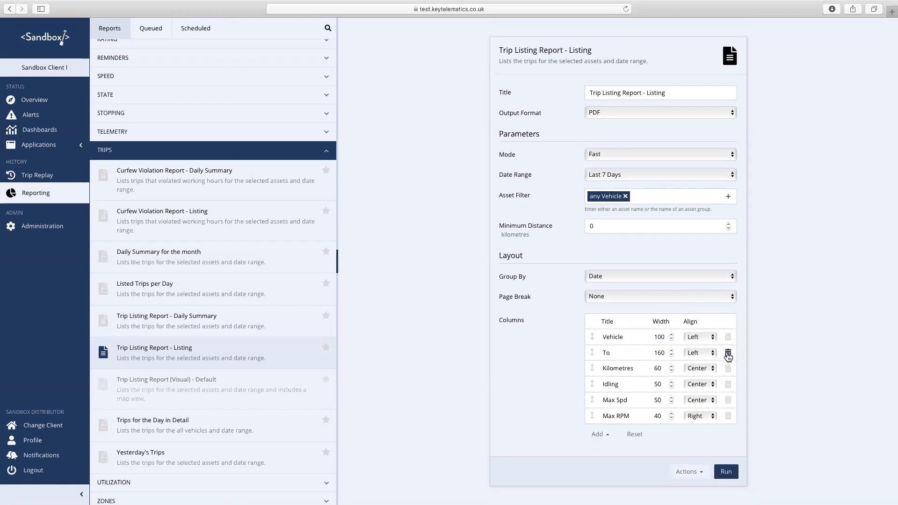
left_click(729, 354)
left_click(729, 361)
left_click(728, 369)
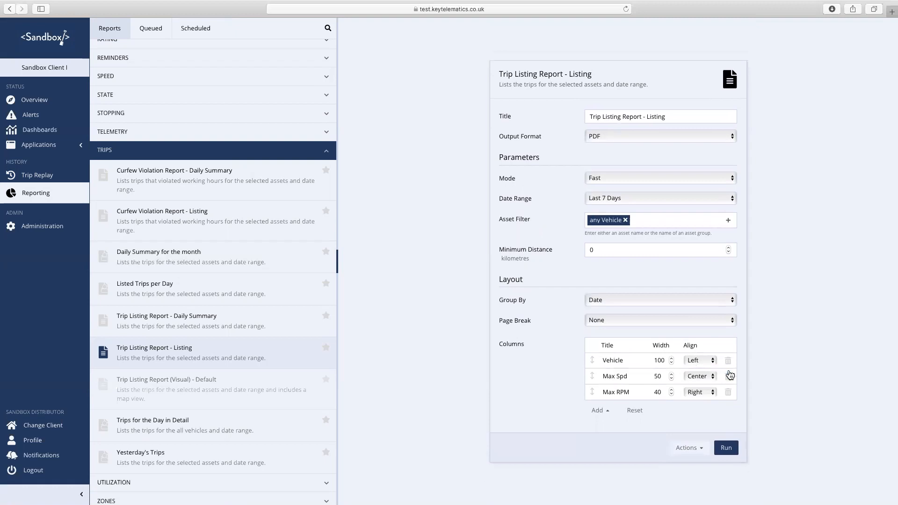
left_click(728, 393)
- Show the Event Count columns available to add to the report
left_click(600, 402)
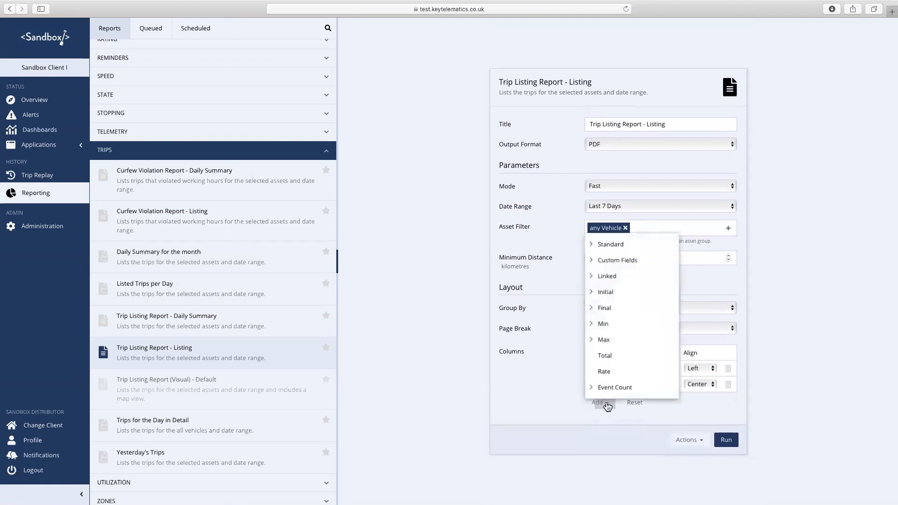
left_click(603, 387)
scroll(617, 360, "down", 5)
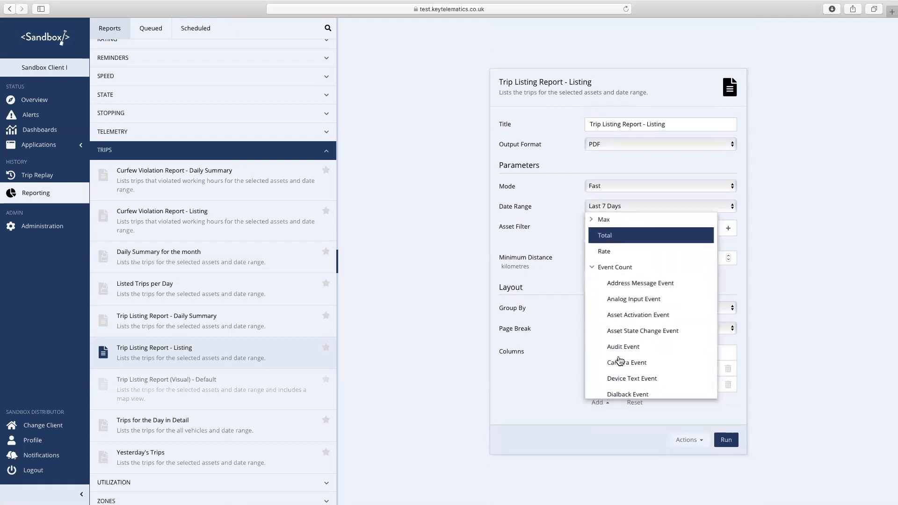
scroll(619, 360, "down", 4)
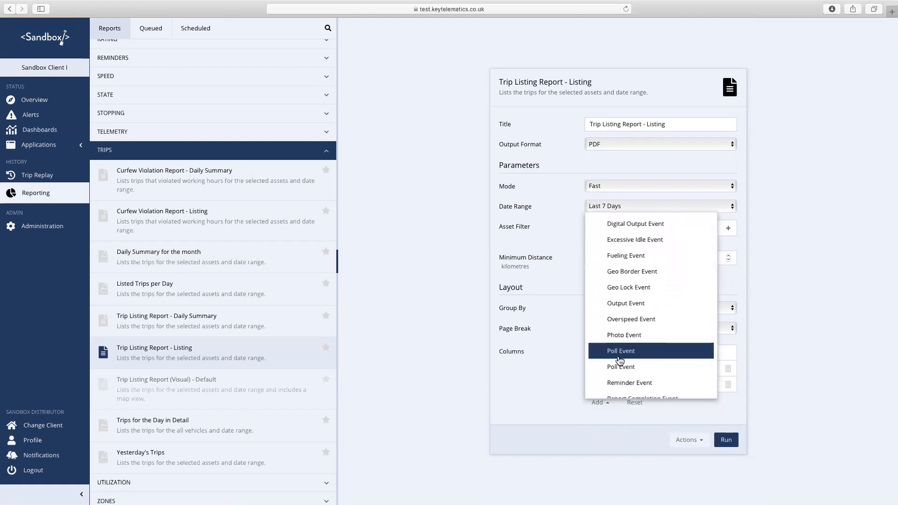
scroll(619, 360, "down", 2)
scroll(620, 363, "down", 2)
scroll(619, 361, "up", 2)
- Add an Overspeed Event count column and title it 'Speeding Events'
scroll(620, 360, "up", 2)
left_click(624, 295)
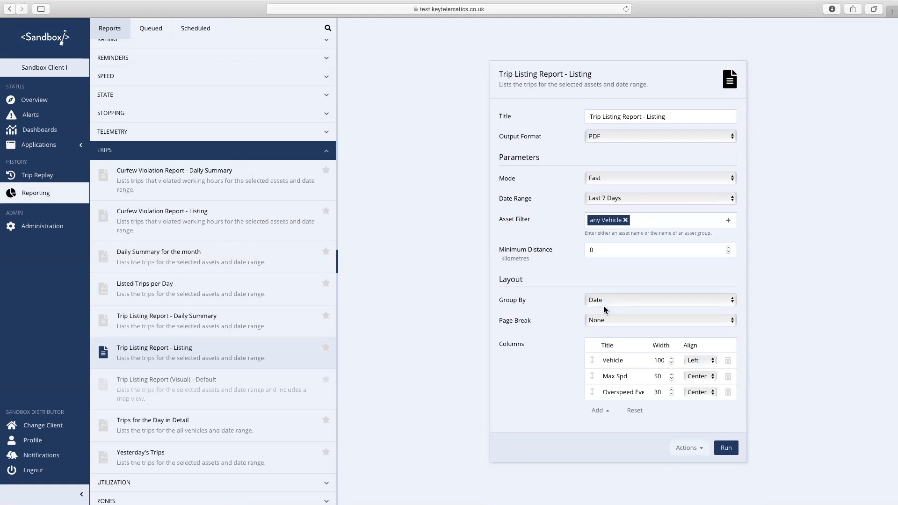
double_click(614, 391)
key("shift+super+Right")
key("BackSpace")
key("alt+BackSpace")
type("Speeding ")
type("Events")
left_click(553, 422)
- Make Speeding Events 100 wide above Max Spd, and set the date range to Last Month
double_click(662, 391)
type("100")
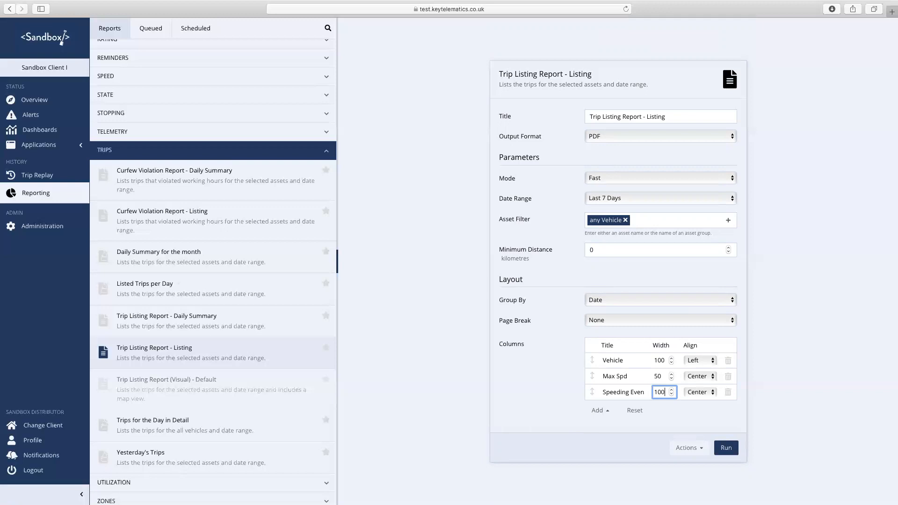
left_click(816, 371)
left_click_drag(592, 392, 591, 375)
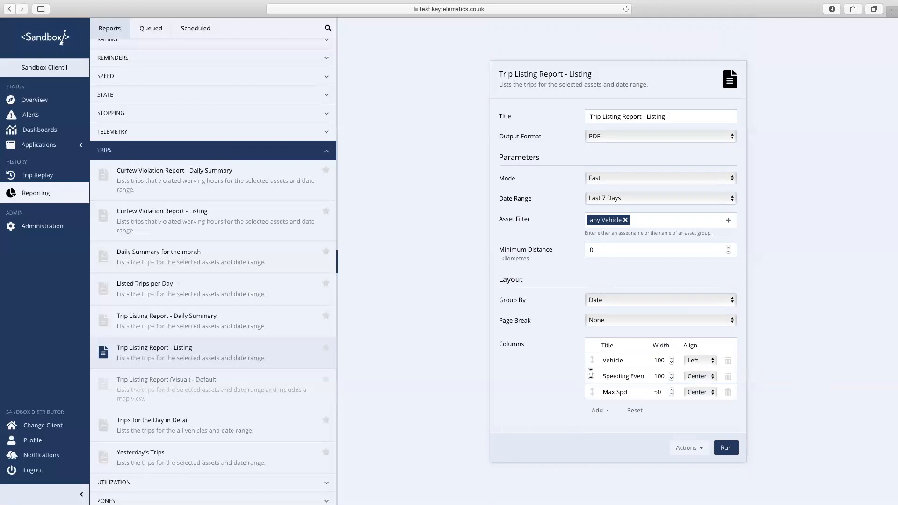
left_click(641, 377)
left_click(784, 347)
left_click(725, 199)
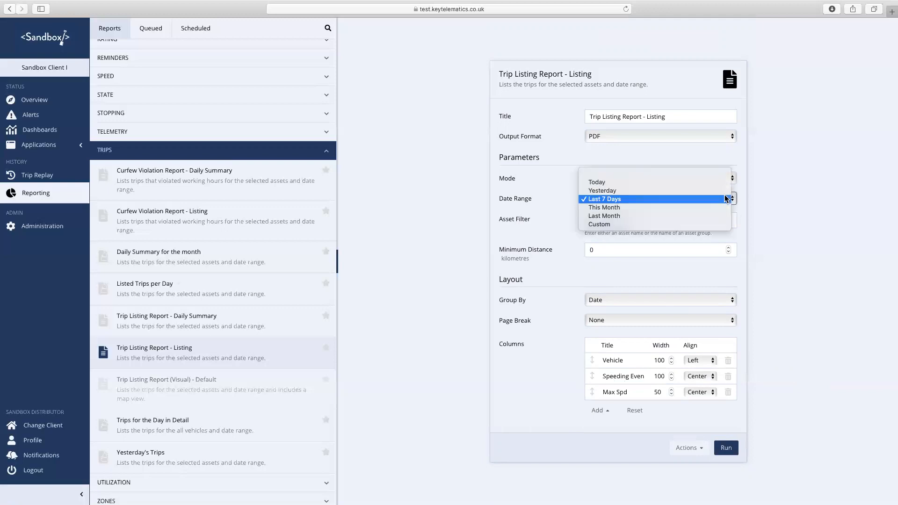
left_click(622, 216)
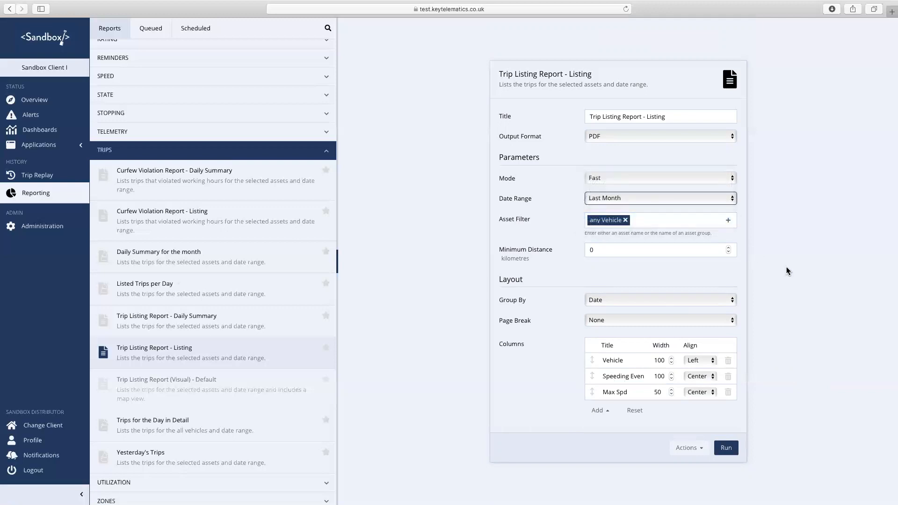
- Retitle the report 'Speeding Report by Events', group it by Asset, and remove the Vehicle column
left_click_drag(674, 118, 590, 117)
type("Speeding ")
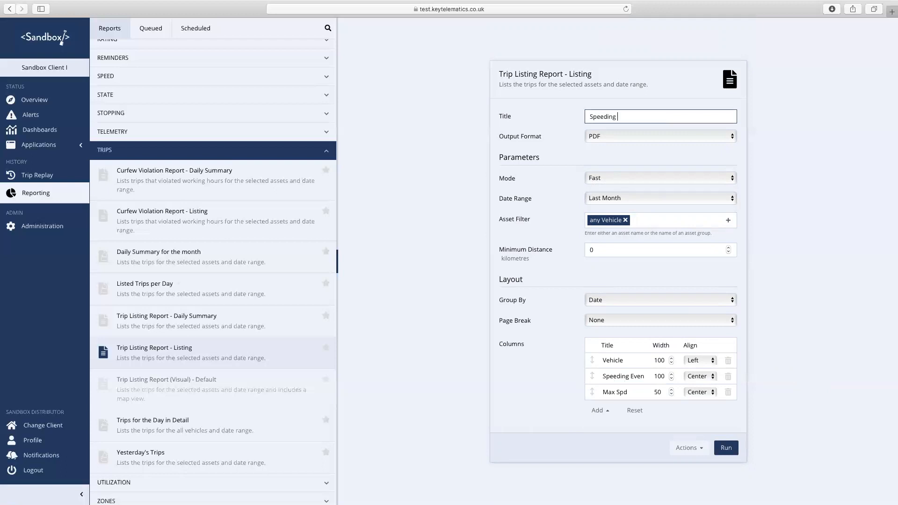
type("Report by Events")
left_click(640, 302)
left_click(625, 293)
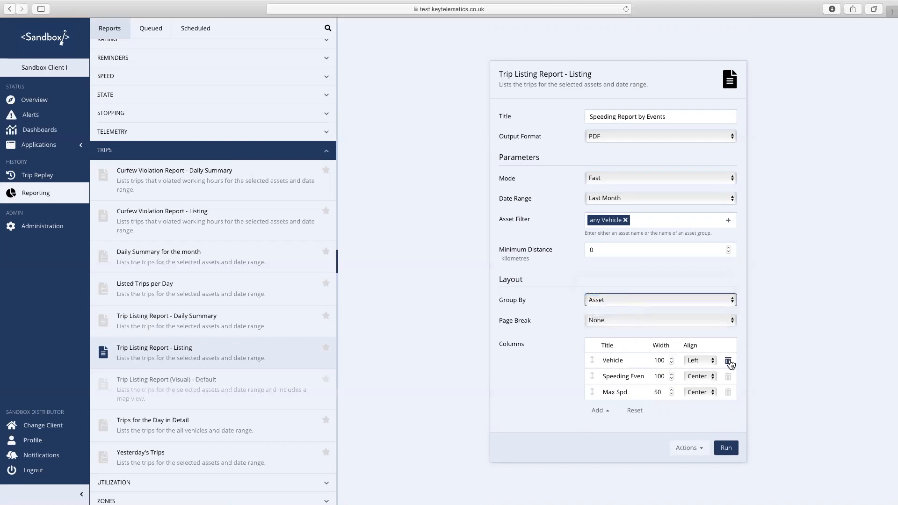
left_click(728, 361)
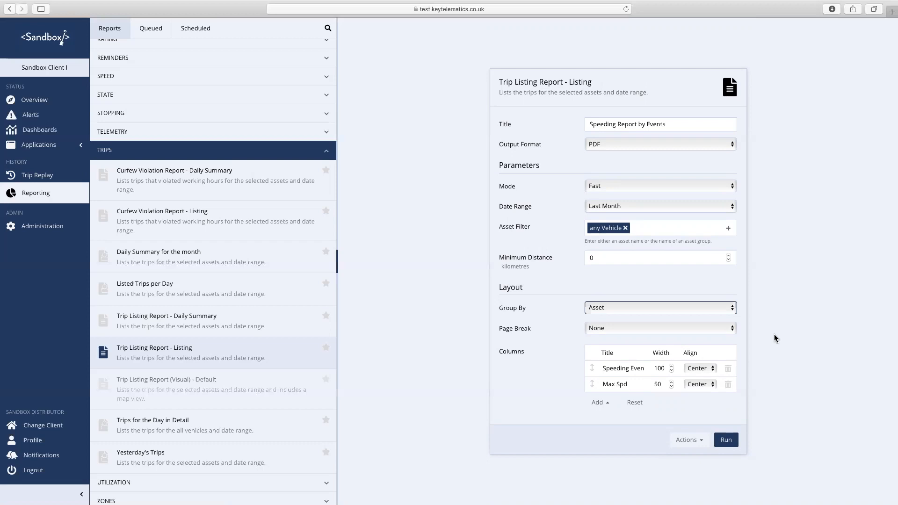
- Run the Speeding Report by Events and return to the Reports catalogue
left_click(726, 439)
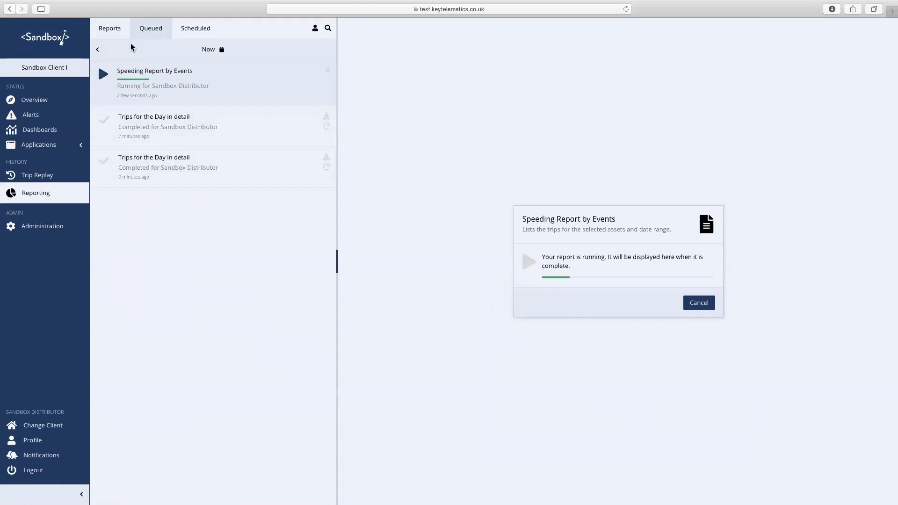
left_click(113, 28)
scroll(260, 286, "down", 5)
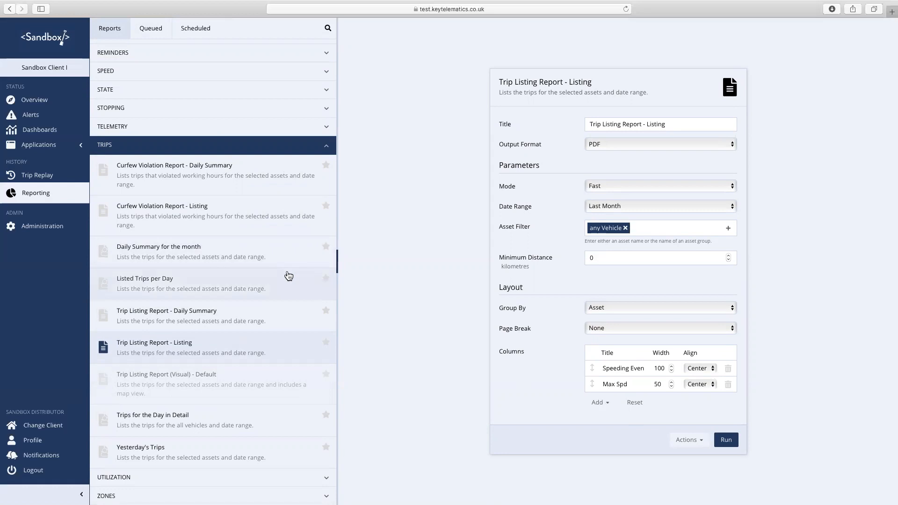
- Expand the EVENTS category and open the Event Report - Listing
scroll(289, 276, "up", 5)
scroll(289, 275, "up", 2)
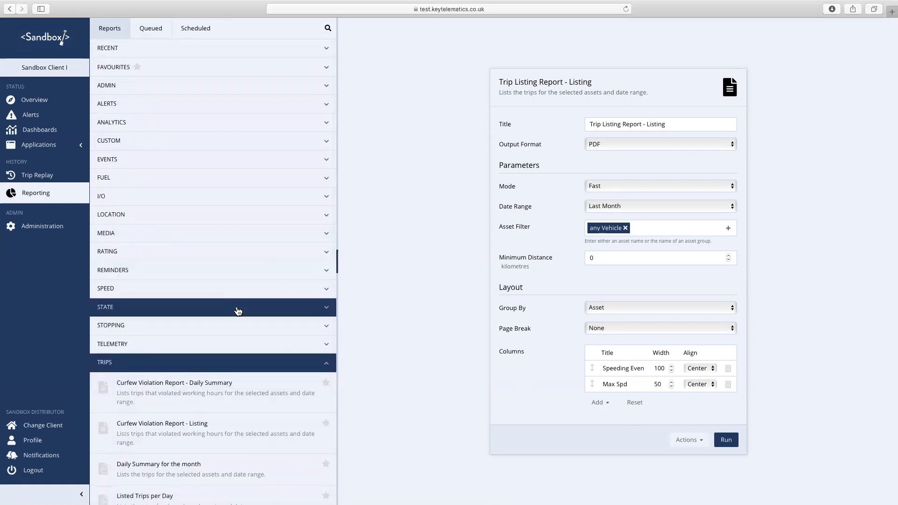
scroll(238, 308, "down", 2)
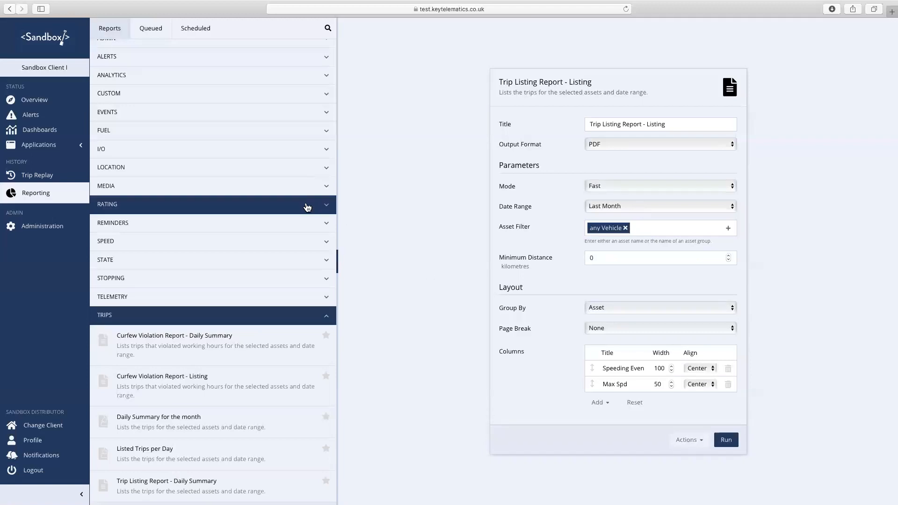
left_click(255, 117)
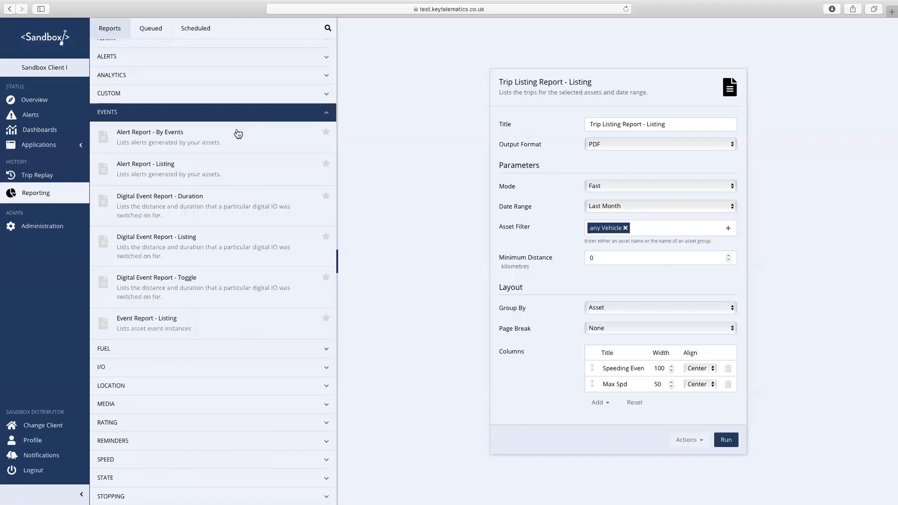
left_click(195, 315)
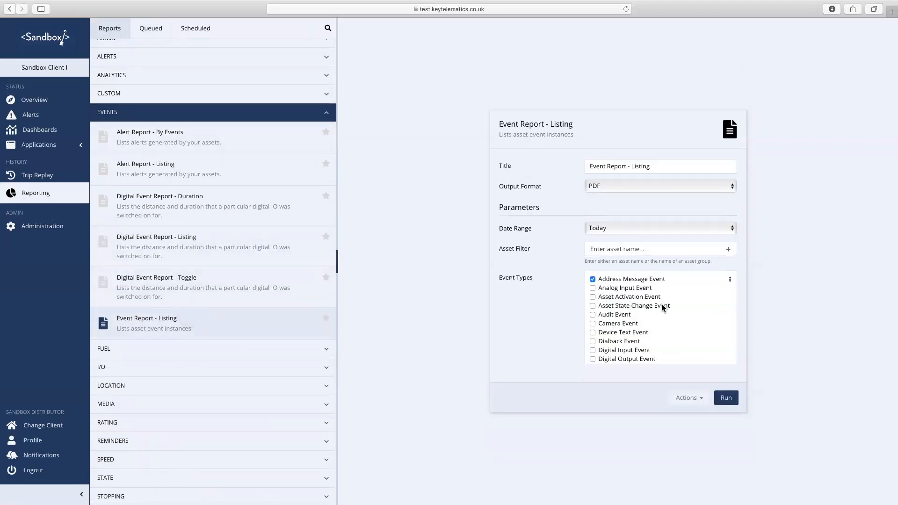
- Set the Event Report's date range to Last Month and review the form
left_click(733, 230)
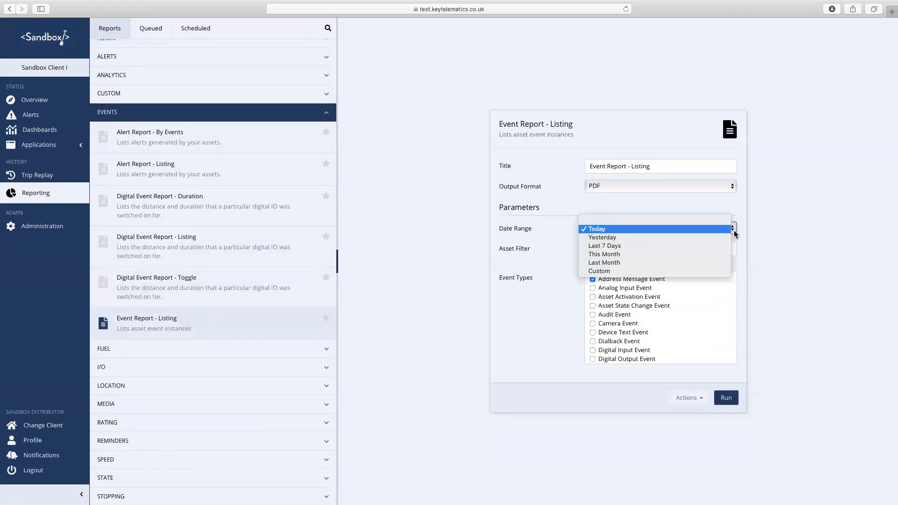
left_click(662, 265)
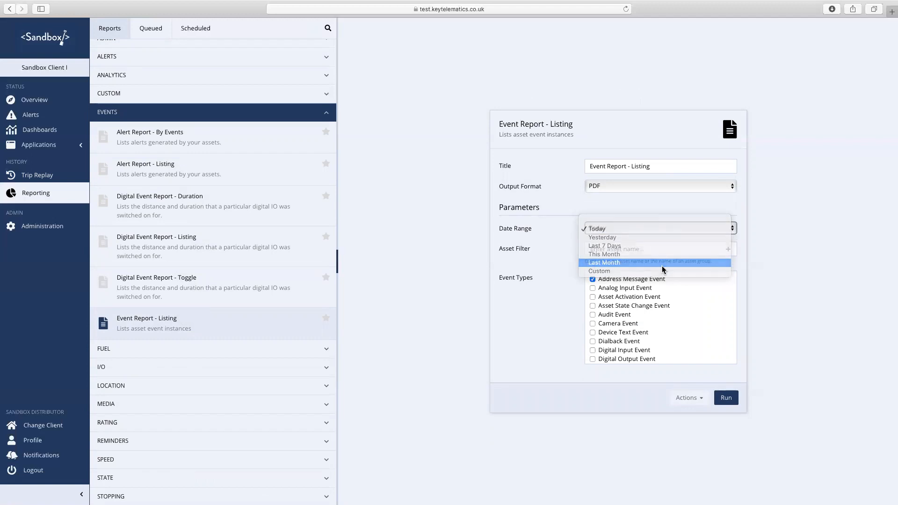
scroll(662, 291, "down", 3)
scroll(662, 291, "up", 2)
scroll(653, 299, "up", 2)
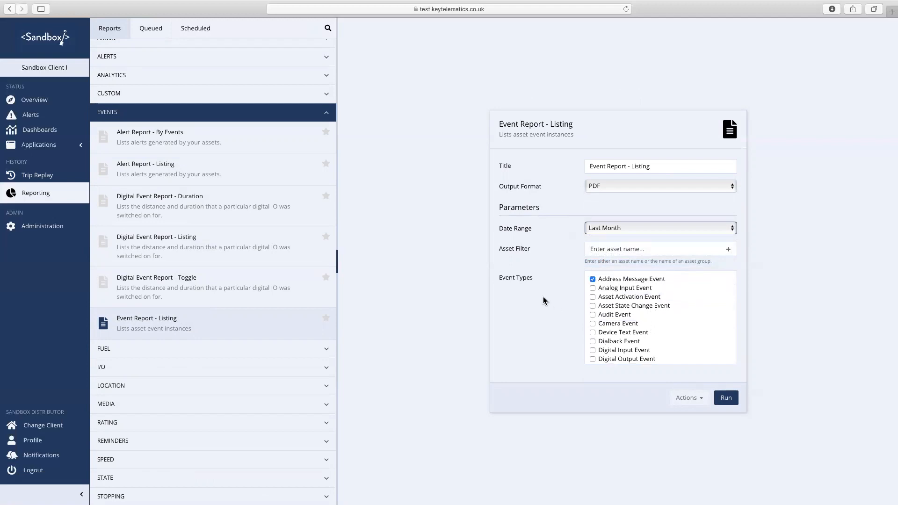
scroll(641, 307, "down", 3)
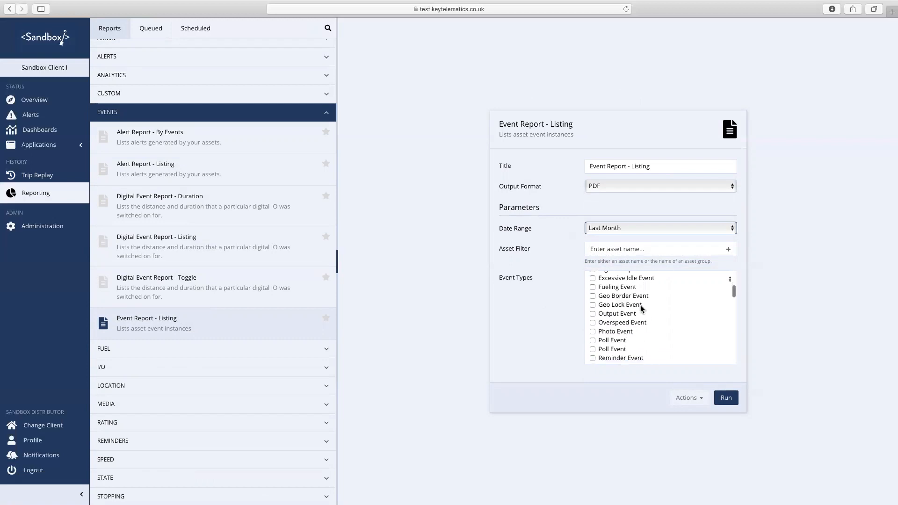
scroll(641, 308, "up", 3)
scroll(227, 299, "down", 3)
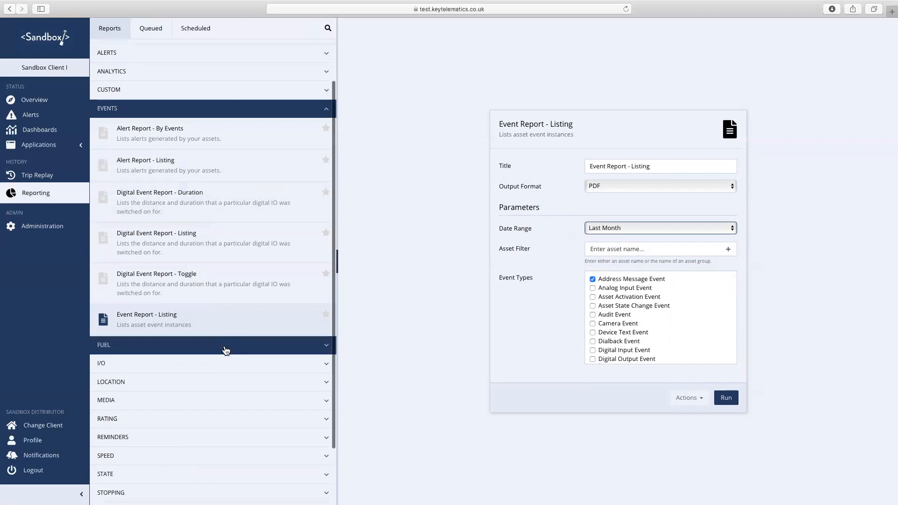
- Browse the Digital Event Report's Can Input columns without adding any, then view the Queued reports
left_click(215, 171)
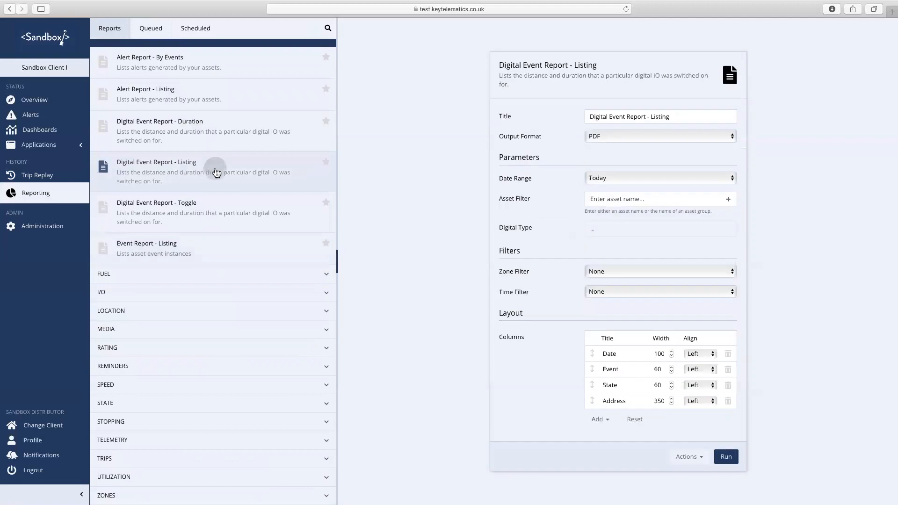
left_click(599, 420)
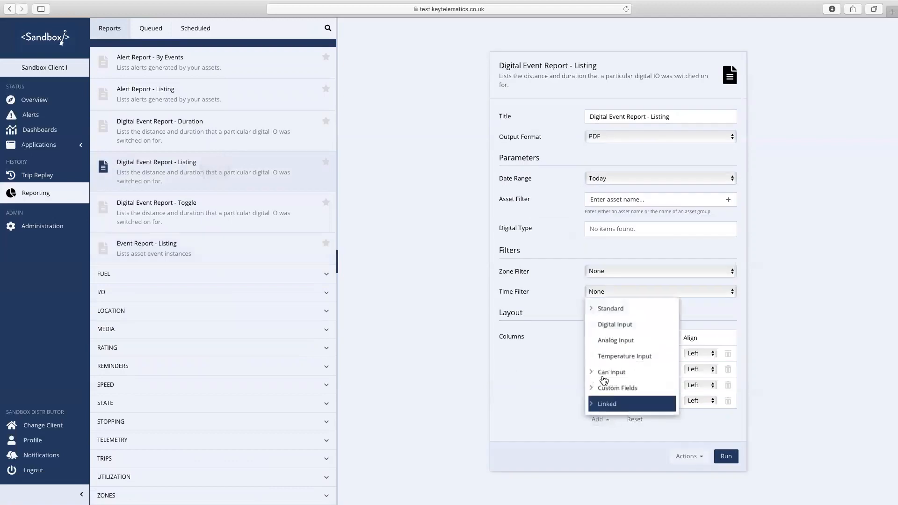
left_click(592, 373)
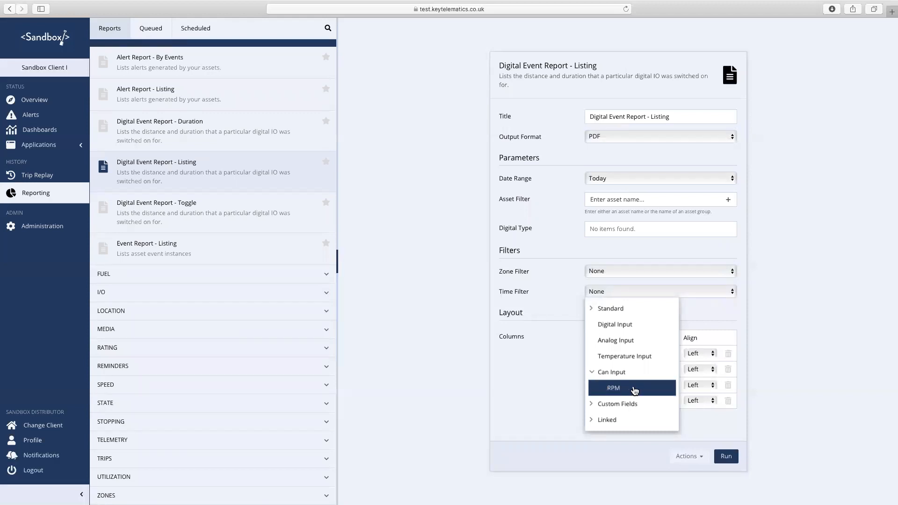
left_click(556, 406)
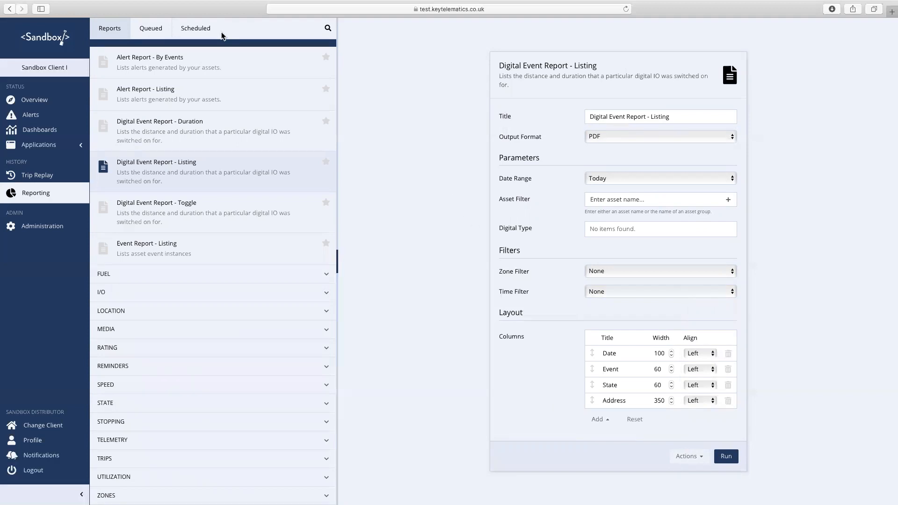
left_click(152, 28)
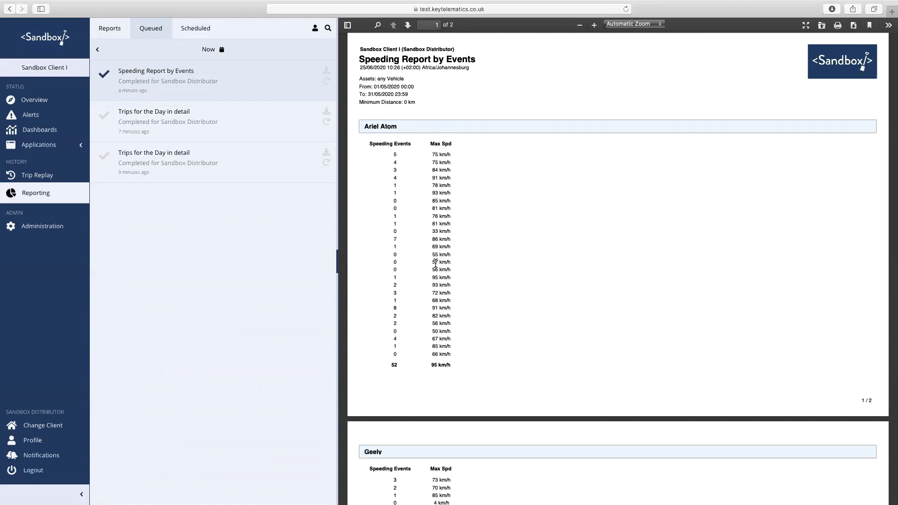
- Reload the Speeding Report by Events settings from its first queued entry
left_click(326, 81)
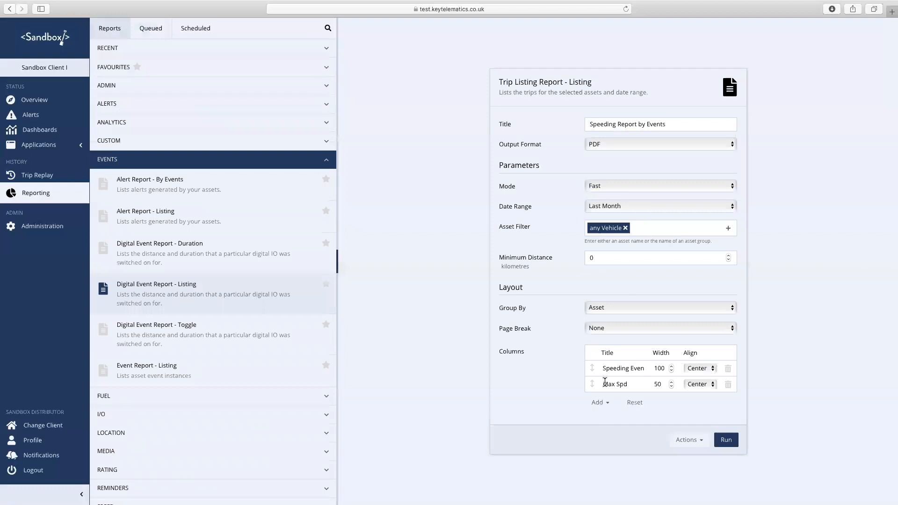
- Add standard Start and End columns to the speeding report and move them to the top
left_click(602, 403)
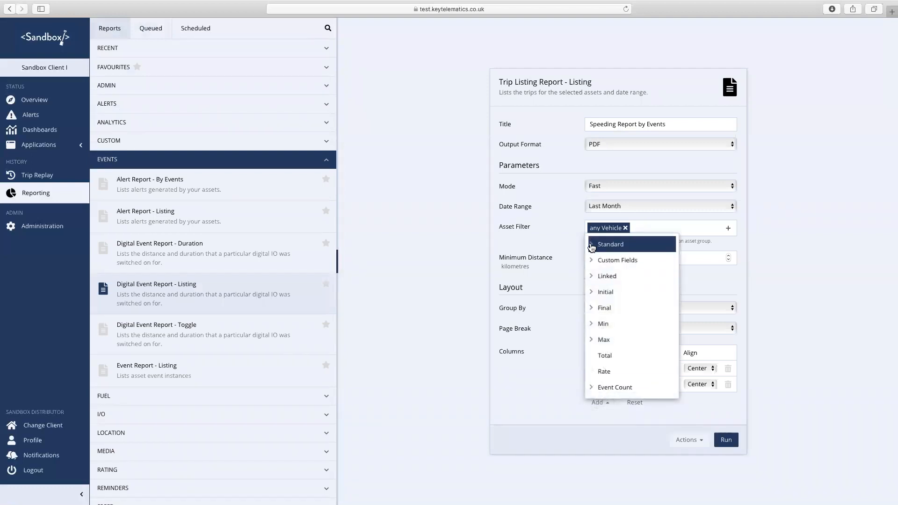
left_click(591, 246)
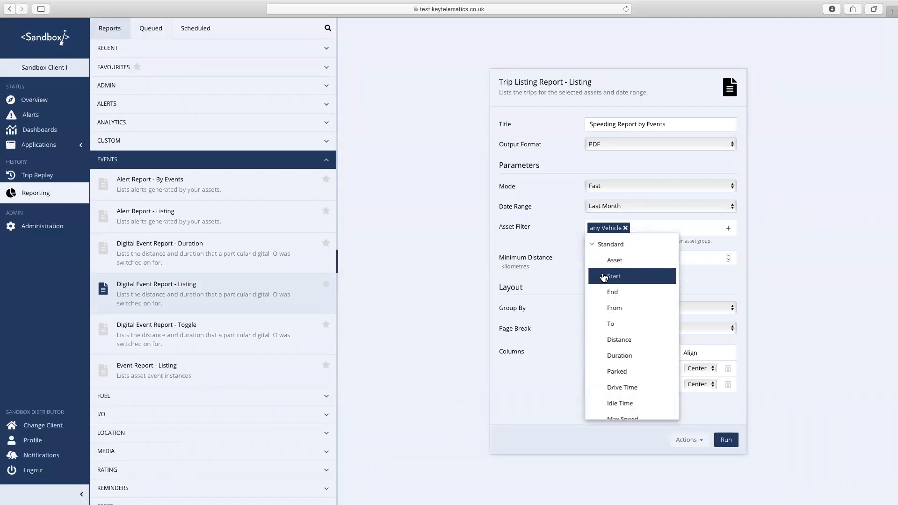
left_click(548, 415)
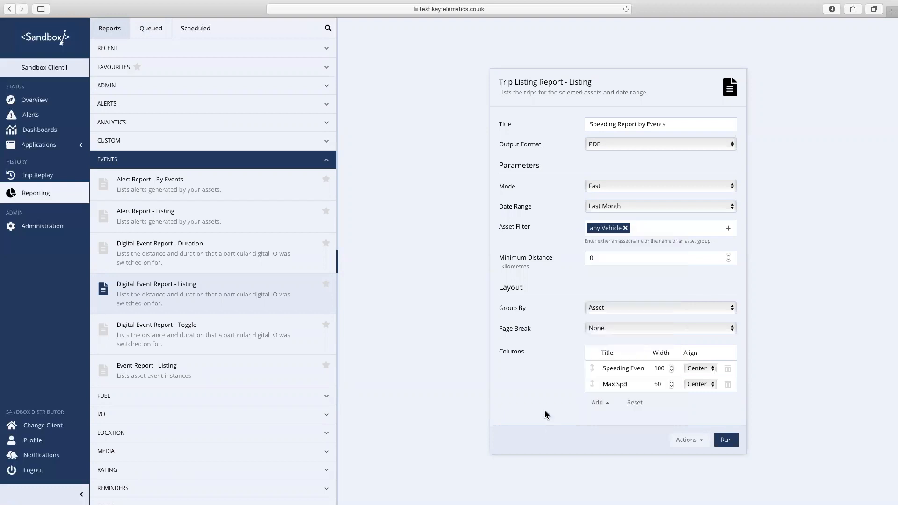
left_click(596, 402)
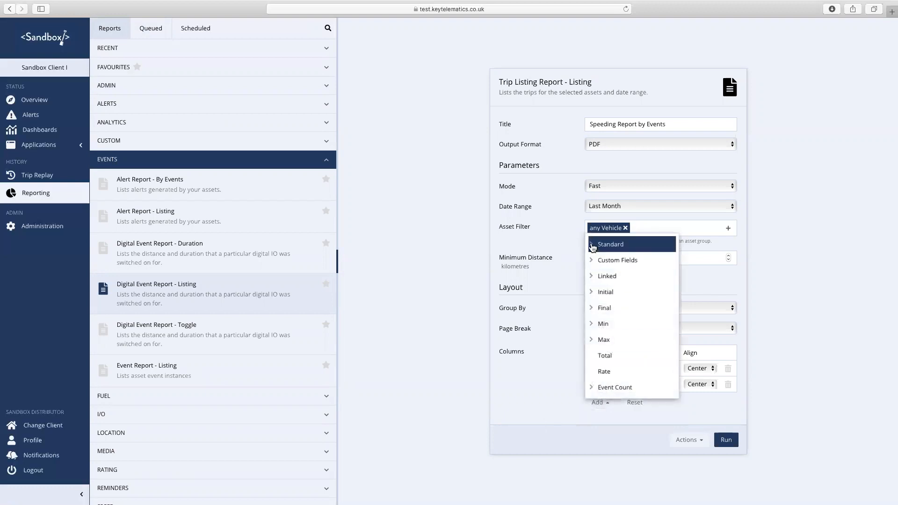
left_click(603, 244)
left_click(609, 275)
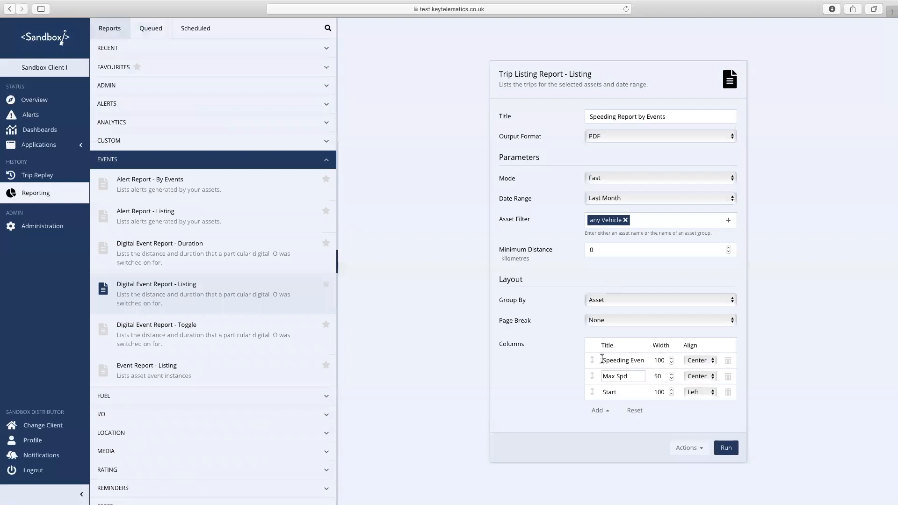
left_click(598, 410)
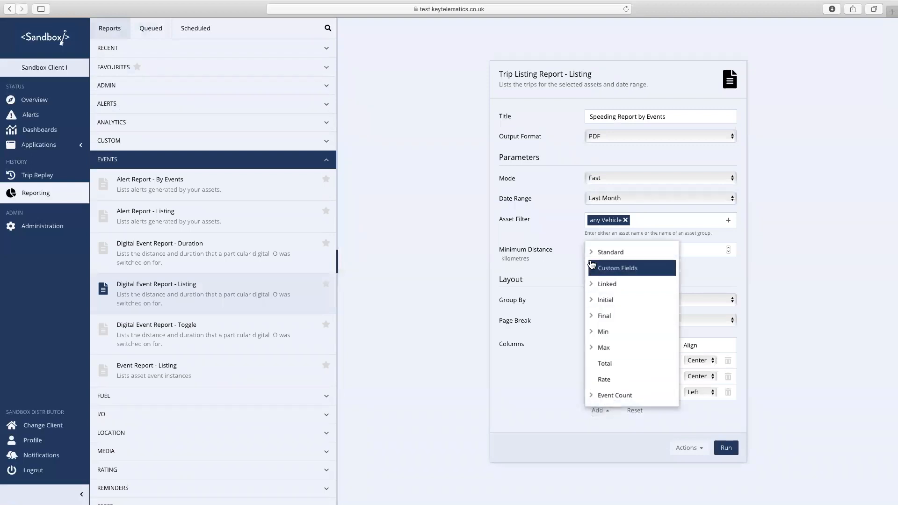
left_click(591, 252)
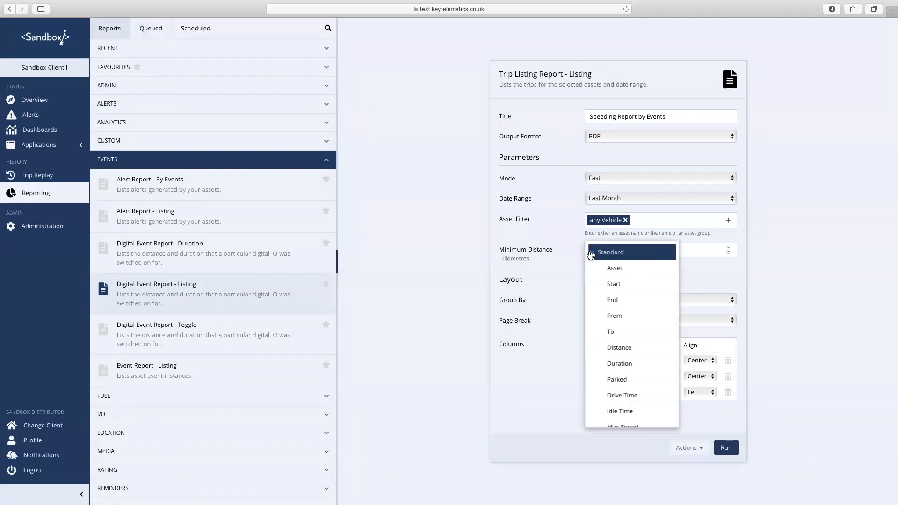
left_click(612, 301)
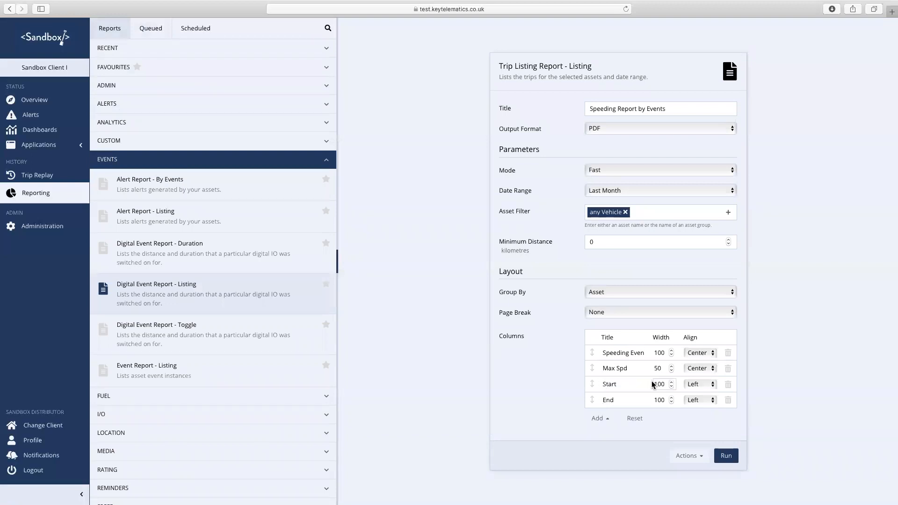
left_click_drag(592, 387, 591, 348)
left_click_drag(592, 400, 591, 368)
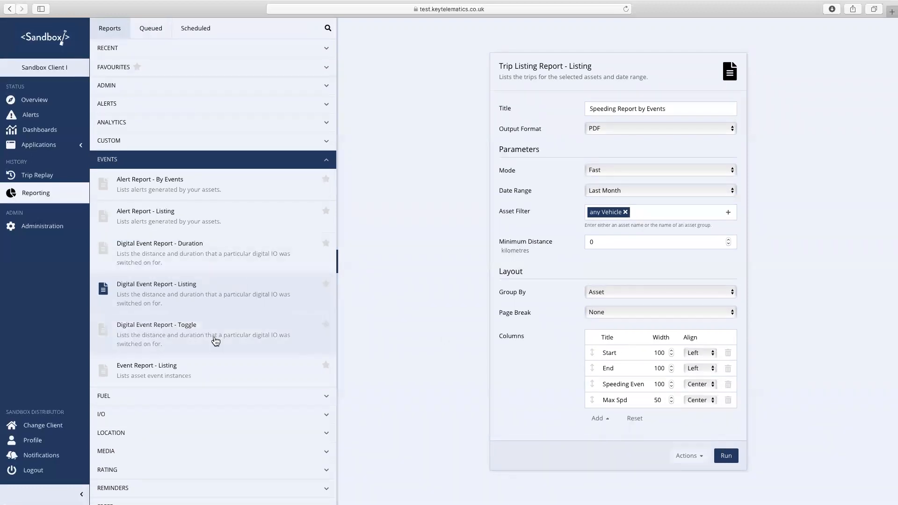
- Open the Trip Listing Report - Daily Summary and set Group By to Date
scroll(250, 328, "down", 3)
left_click(255, 441)
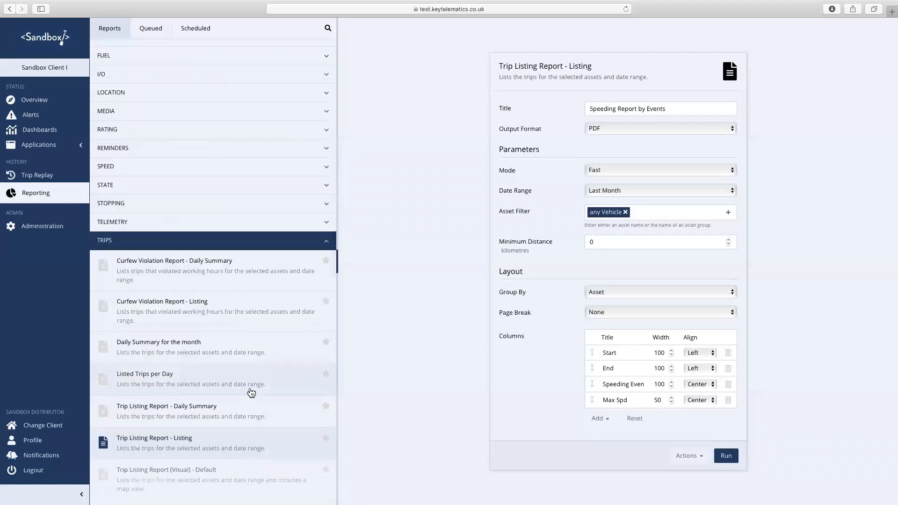
scroll(251, 393, "down", 2)
left_click(227, 366)
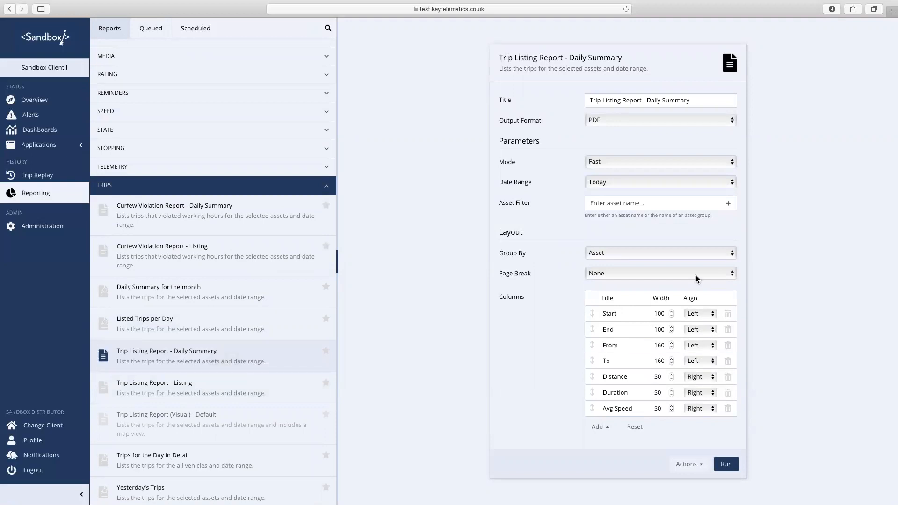
left_click(724, 255)
left_click(667, 263)
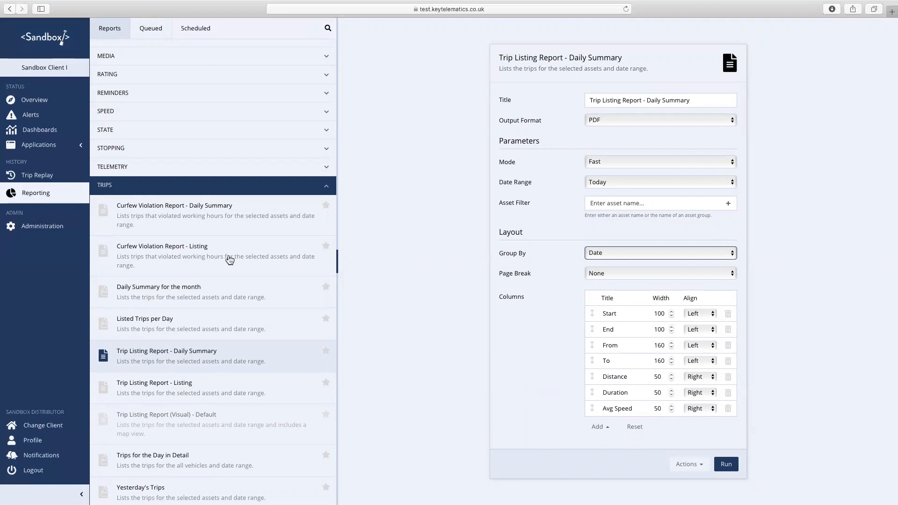
scroll(215, 262, "up", 4)
scroll(194, 265, "up", 2)
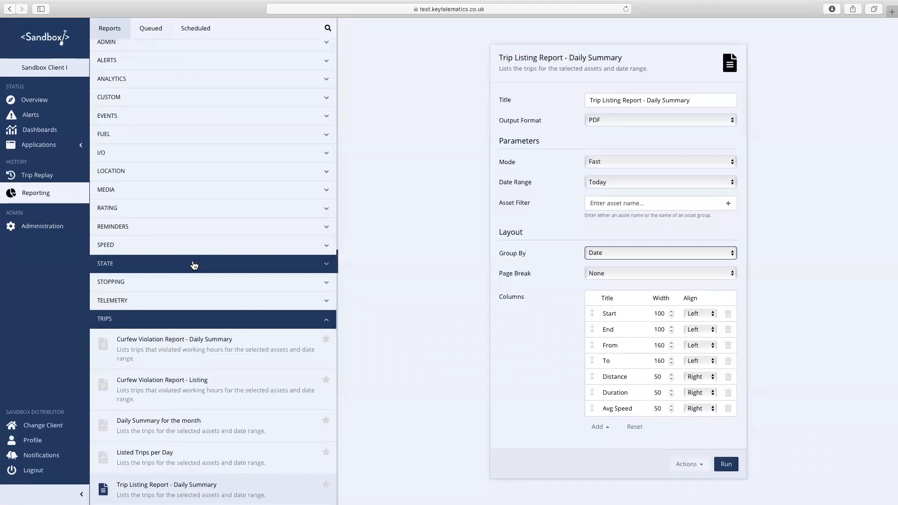
scroll(194, 266, "up", 2)
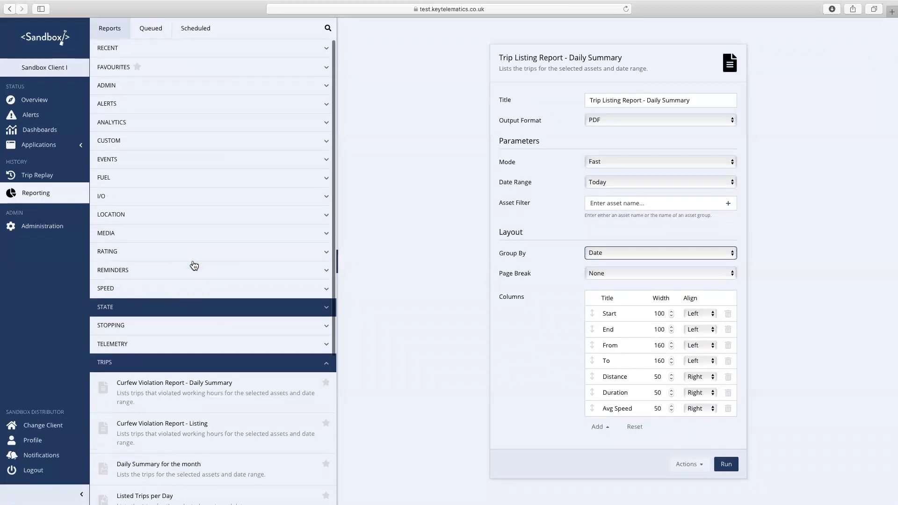
- Open 'Trips for the Day in Detail' from the Custom report category
left_click(230, 149)
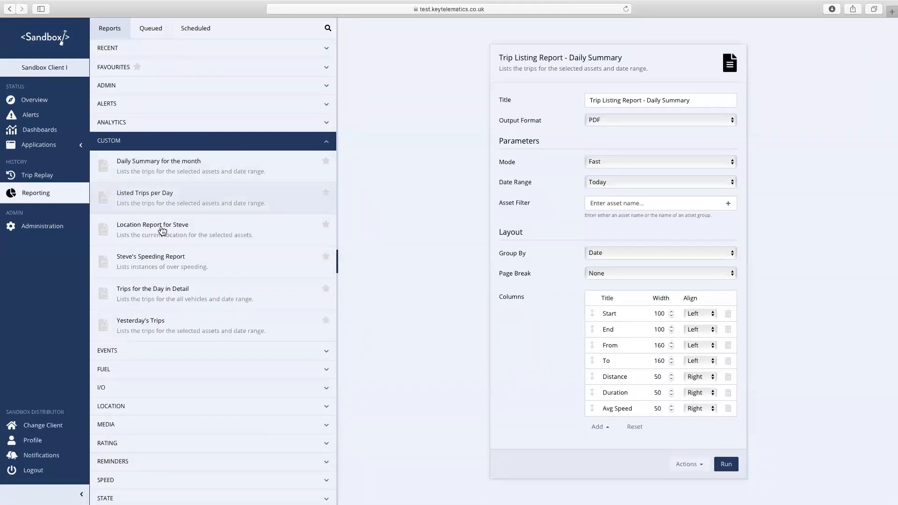
left_click(135, 297)
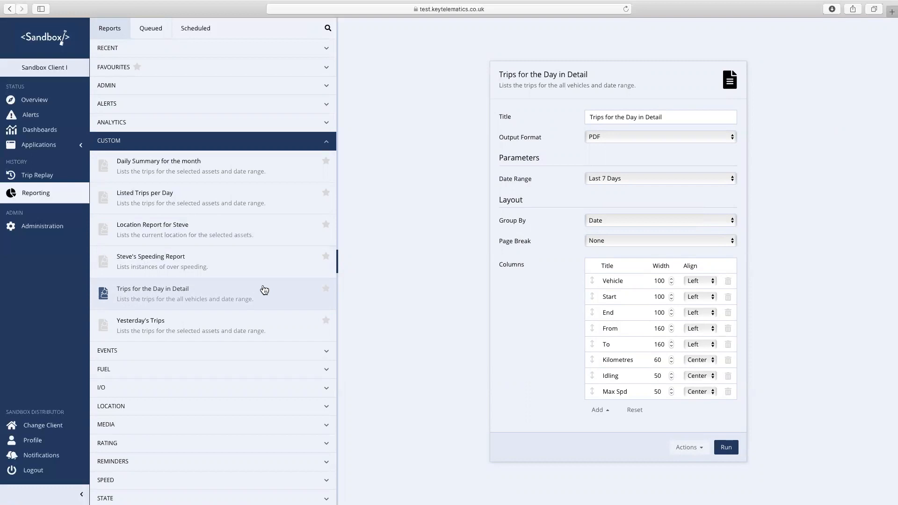
- On the Scheduled tab, delete the 10 Or More Schedule and keep Sandbox Daily Reports
left_click(202, 33)
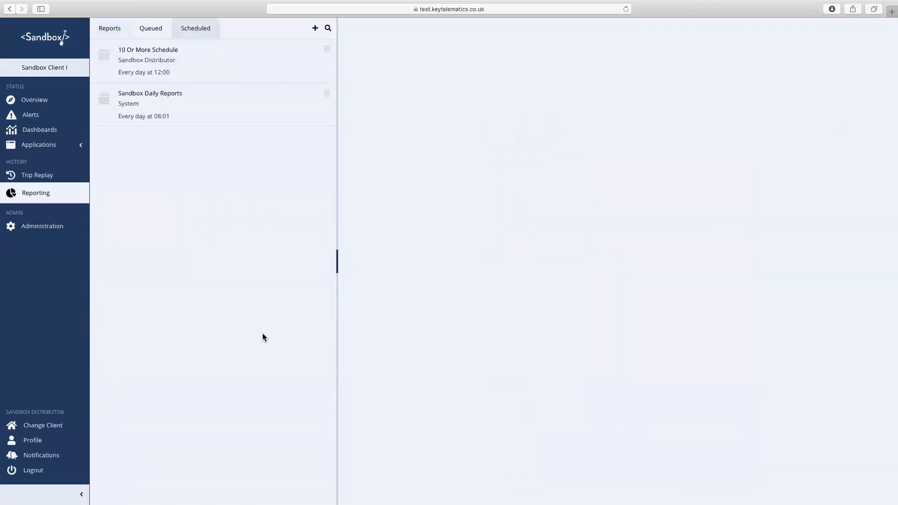
left_click(326, 94)
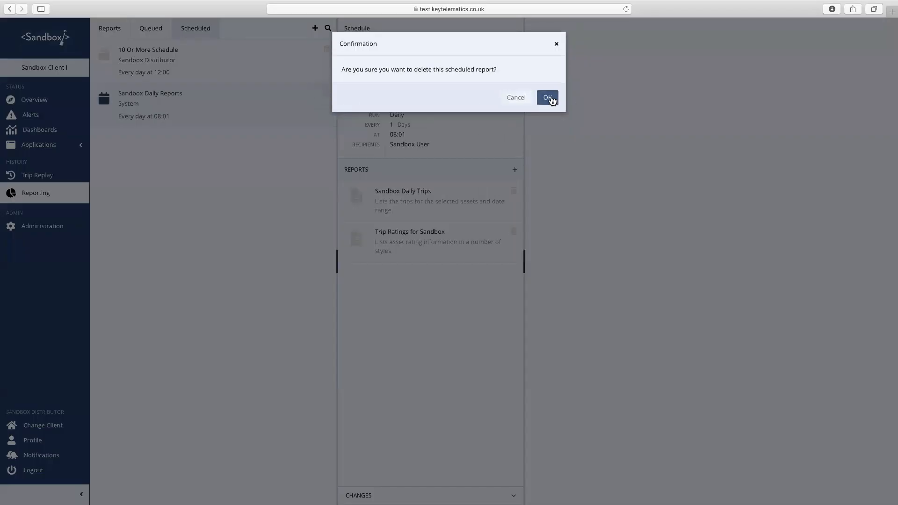
left_click(516, 98)
left_click(326, 50)
left_click(557, 99)
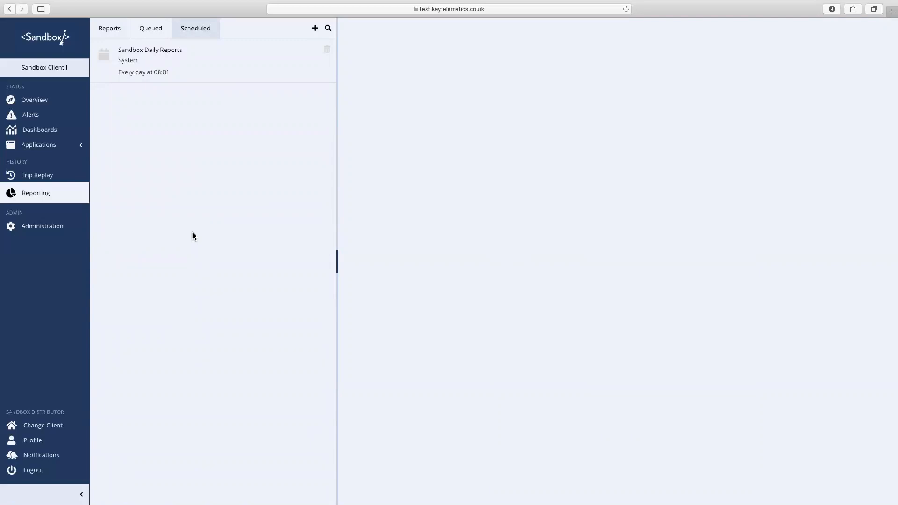
- Add a scheduled report named 'Driver Behaviour Reports', run as Sandbox Distributor
left_click(314, 29)
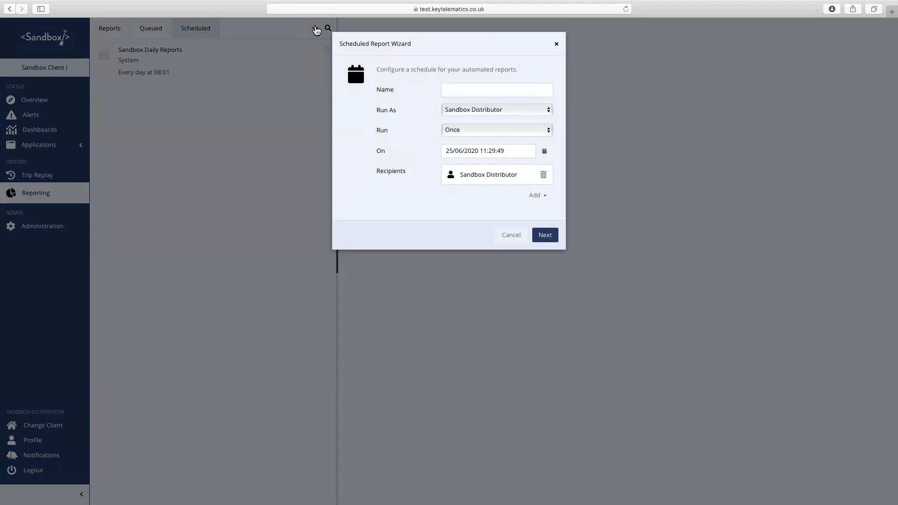
left_click(458, 91)
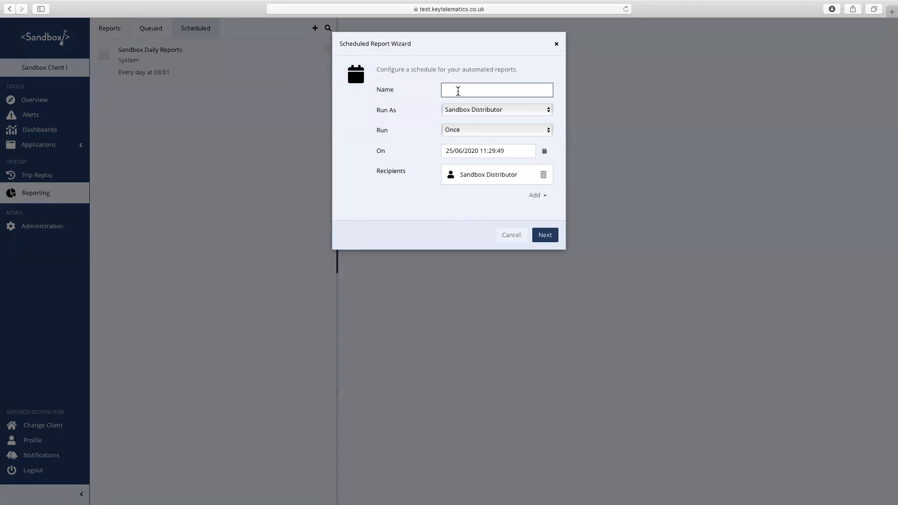
type("Driver Behjaviour Report")
left_click(478, 89)
key("BackSpace")
left_click(534, 89)
type("s")
left_click(547, 110)
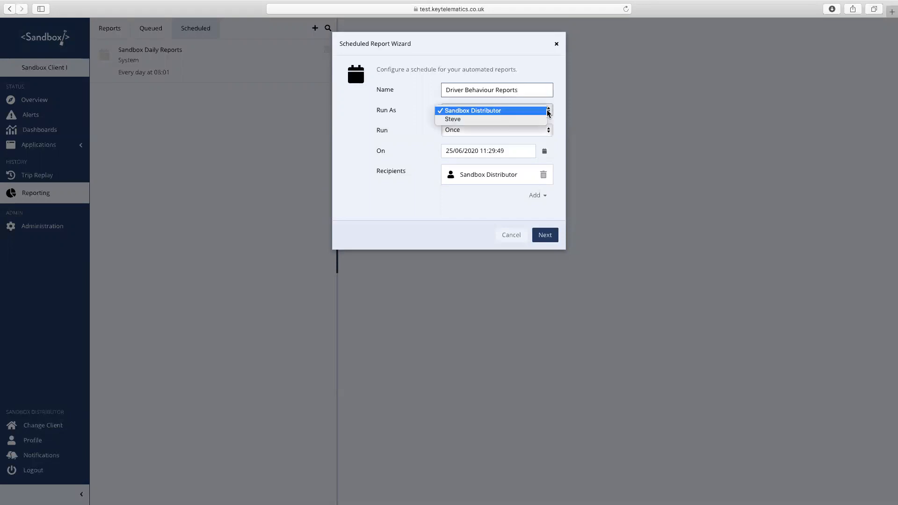
left_click(504, 113)
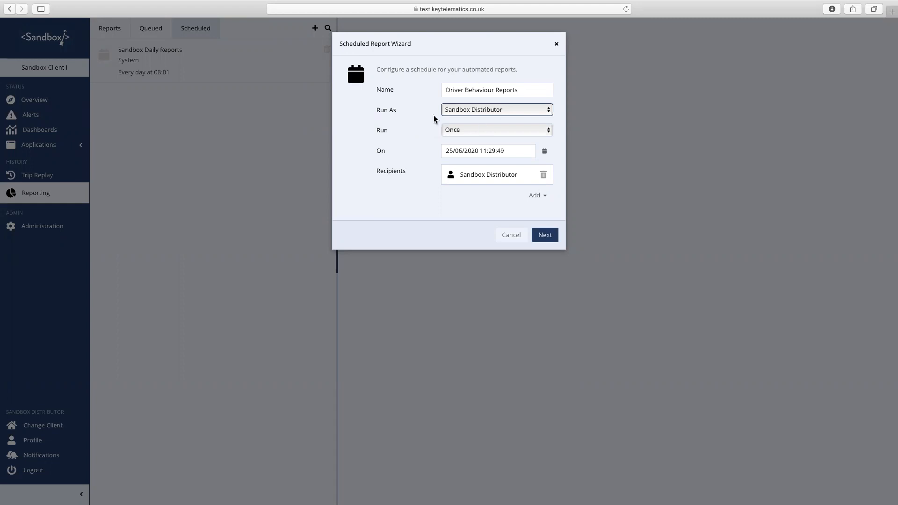
- Change the schedule's Run frequency from once to Daily, every 1 day
left_click(523, 89)
left_click_drag(523, 90, 385, 89)
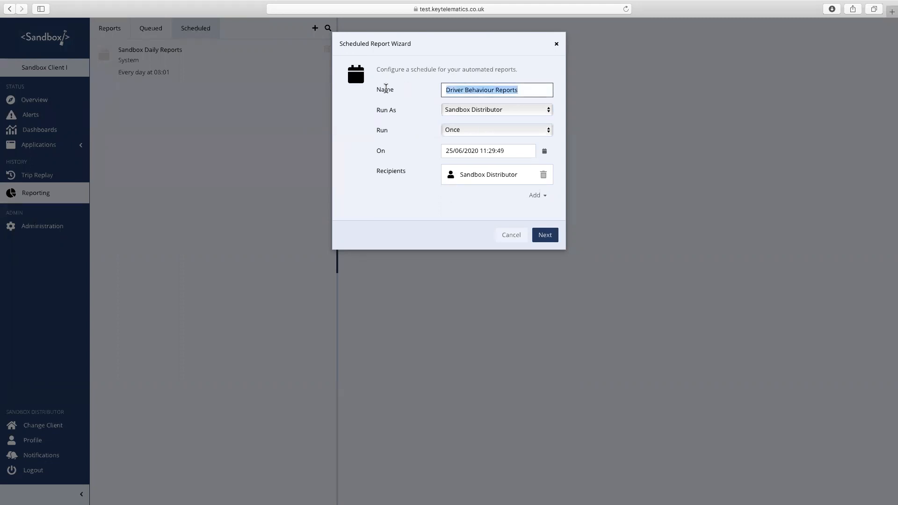
left_click(399, 124)
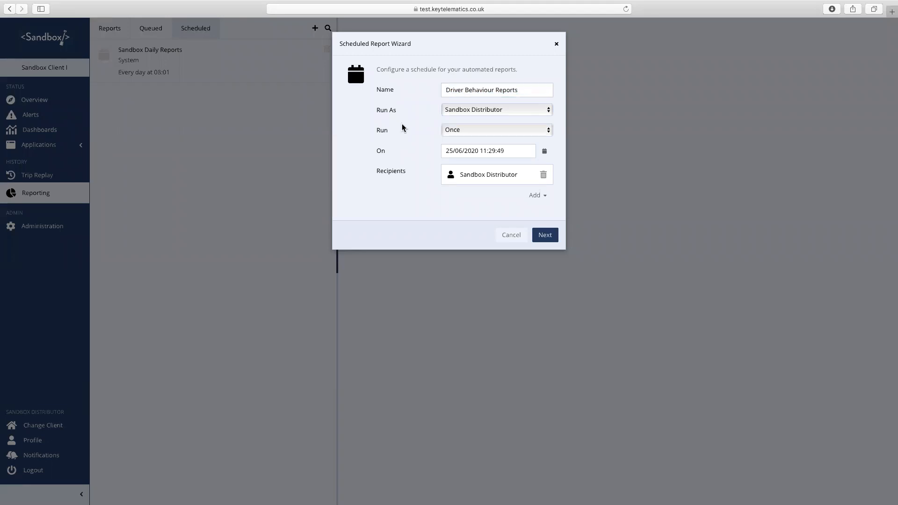
left_click(474, 132)
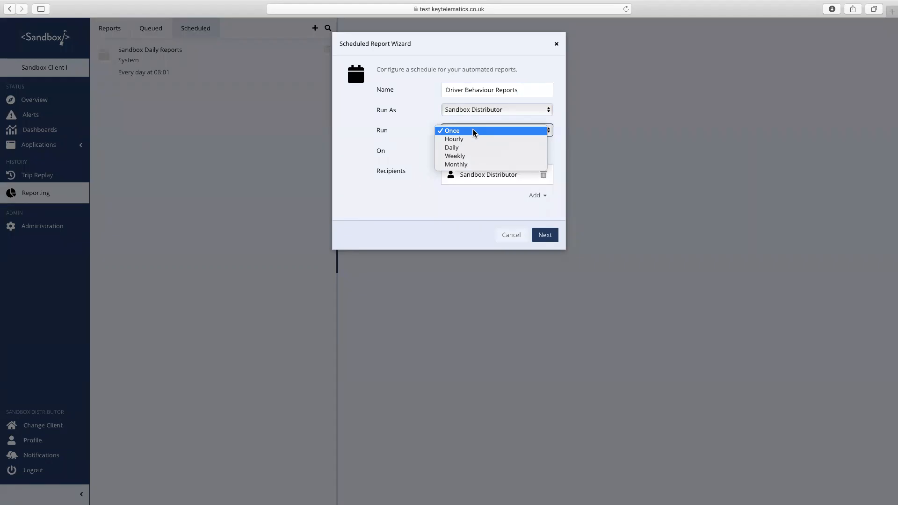
left_click(455, 149)
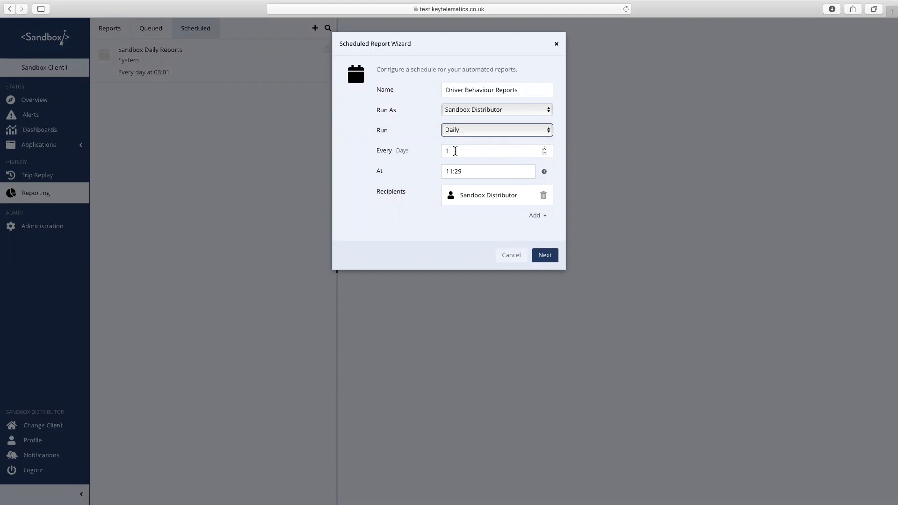
- Set the At run time to 07:00 with the time picker arrows
left_click(467, 172)
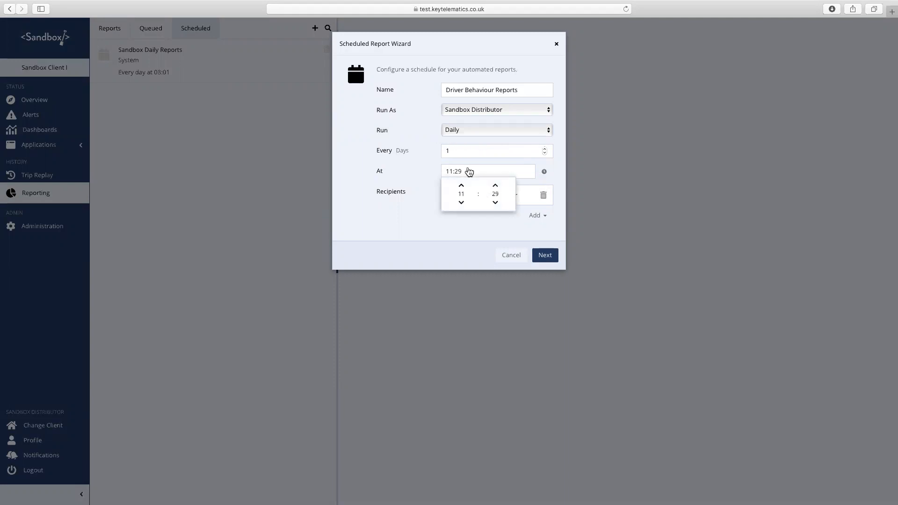
left_click(461, 203)
left_click(461, 203)
left_click(461, 203)
left_click(495, 203)
left_click(495, 203)
left_click(495, 203)
left_click(495, 202)
left_click(495, 203)
left_click(495, 203)
left_click(495, 203)
left_click(495, 203)
left_click(461, 203)
- Adjust the hour and minute arrows until the run time reads 00:17
left_click(461, 203)
left_click(461, 203)
left_click(496, 187)
left_click(495, 187)
left_click(496, 185)
left_click(495, 185)
left_click(495, 186)
left_click(495, 186)
left_click(495, 186)
left_click(461, 185)
left_click(495, 186)
left_click(495, 186)
left_click(461, 202)
- Switch the schedule to run Weekly, leaving Monday ticked
left_click(475, 234)
left_click(549, 135)
left_click(509, 138)
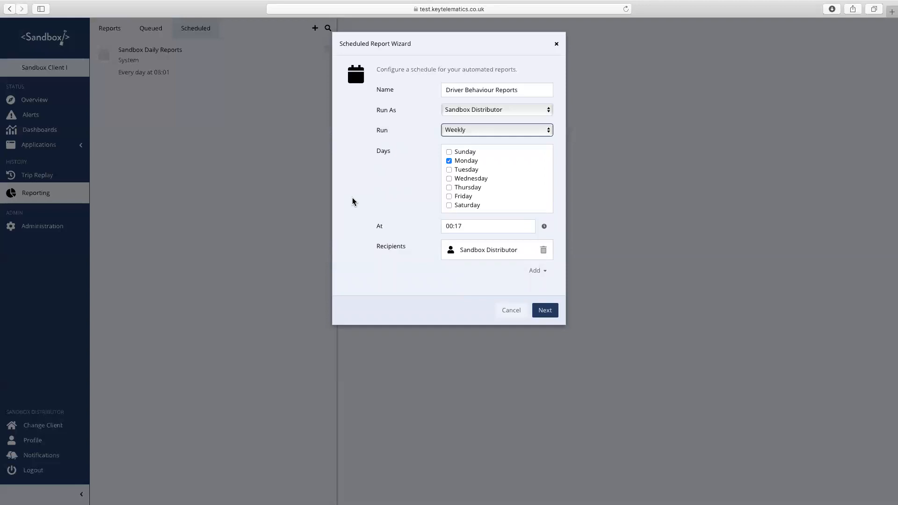
- Set the run time to 01:00 and close the time picker
left_click(452, 228)
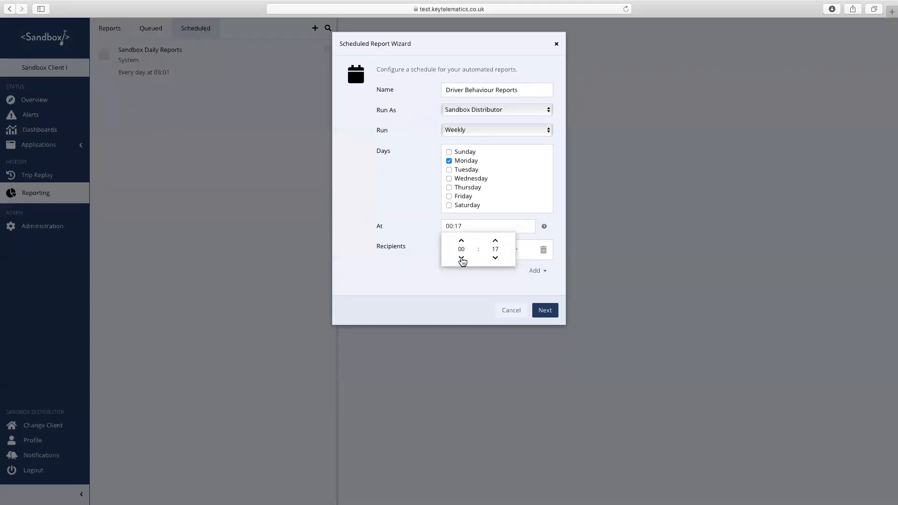
left_click(461, 241)
left_click(460, 241)
left_click(461, 240)
left_click(495, 258)
left_click(495, 259)
left_click(495, 259)
left_click(495, 259)
left_click(461, 258)
left_click(402, 300)
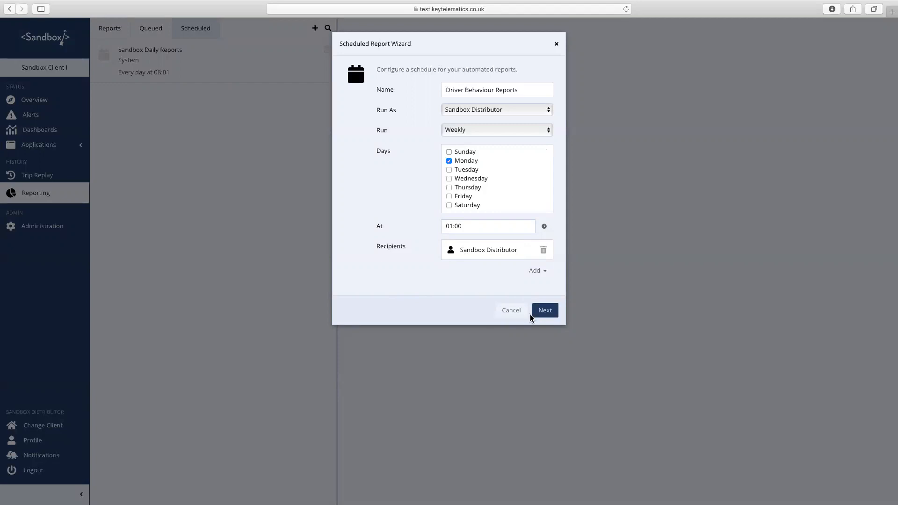
- Review the summary and finish the wizard to save the Monday 01:00 schedule
left_click(545, 311)
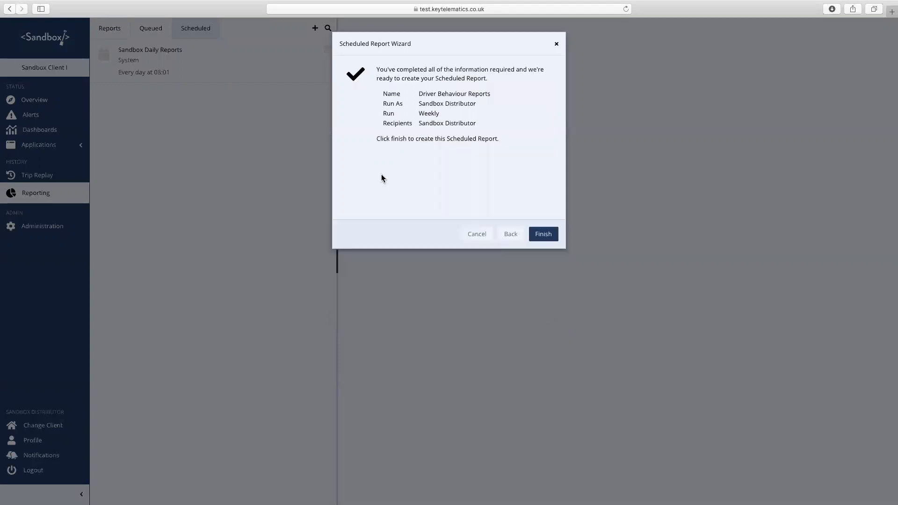
left_click(542, 235)
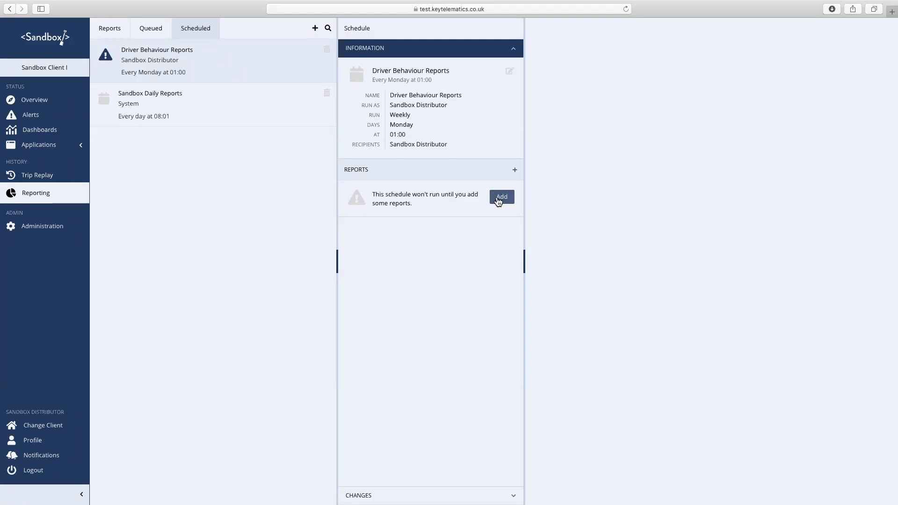
- Add the custom 'Trips for the Day in Detail' report to the Driver Behaviour Reports schedule
left_click(498, 201)
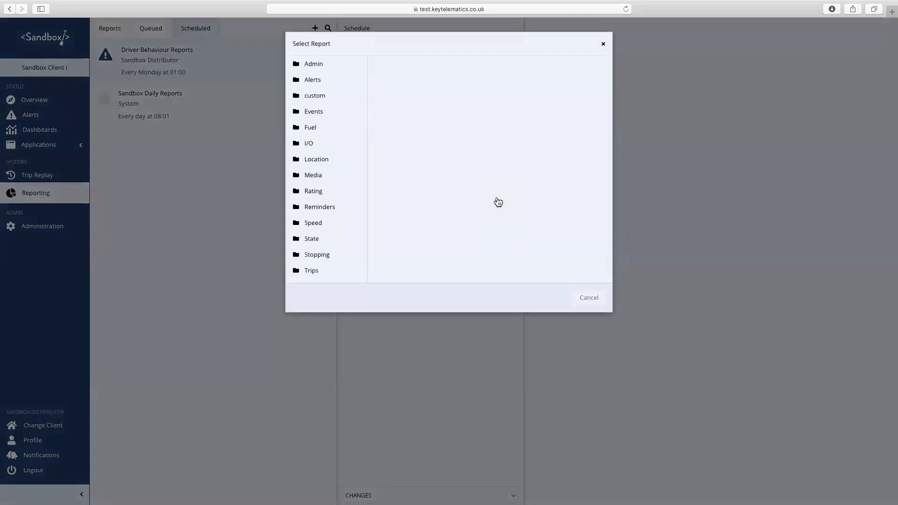
left_click(299, 96)
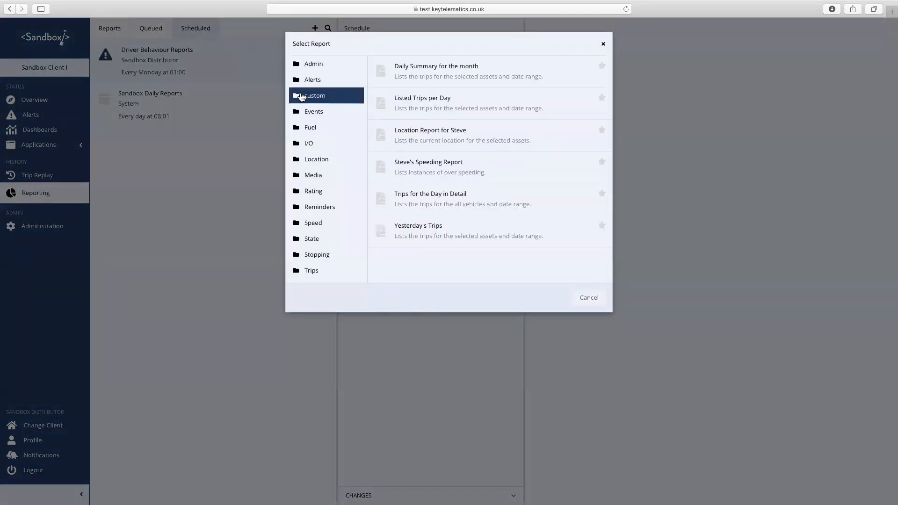
left_click(419, 203)
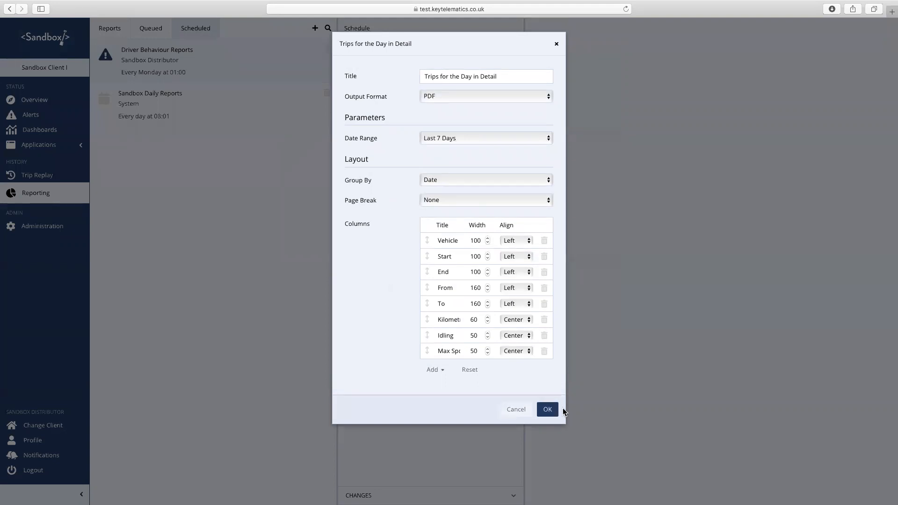
left_click(548, 410)
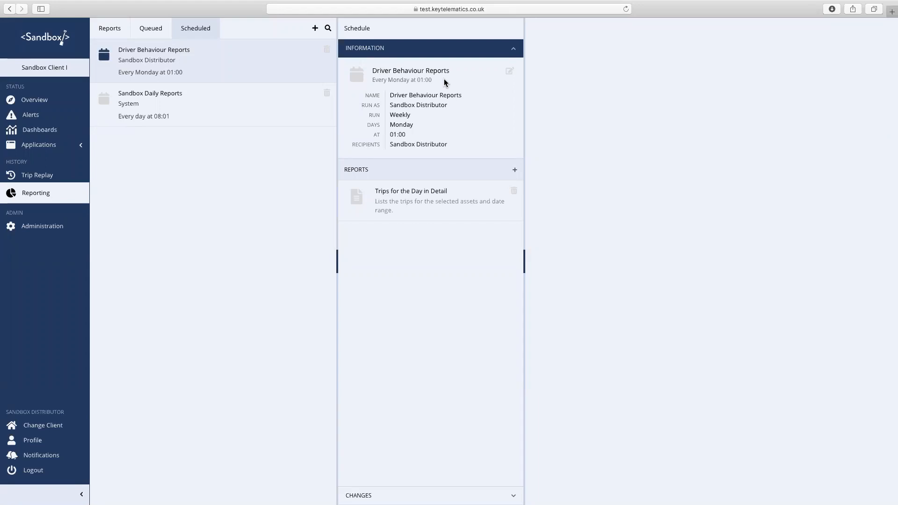
left_click(510, 71)
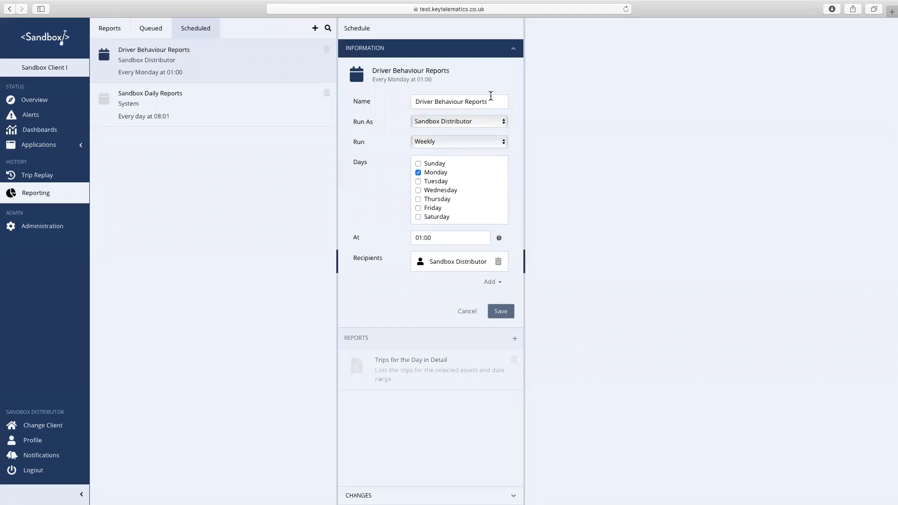
left_click_drag(491, 101, 382, 99)
type("CR")
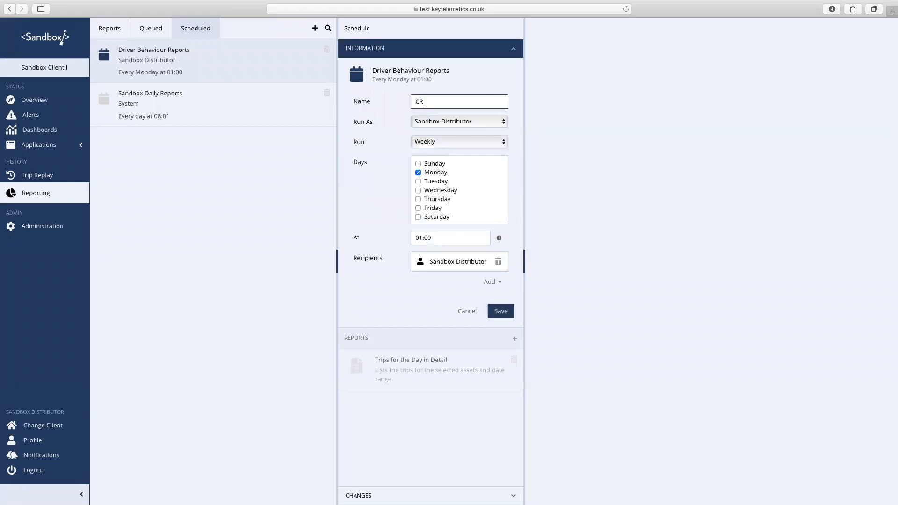
type("ITICAL REPORTS!")
left_click(500, 312)
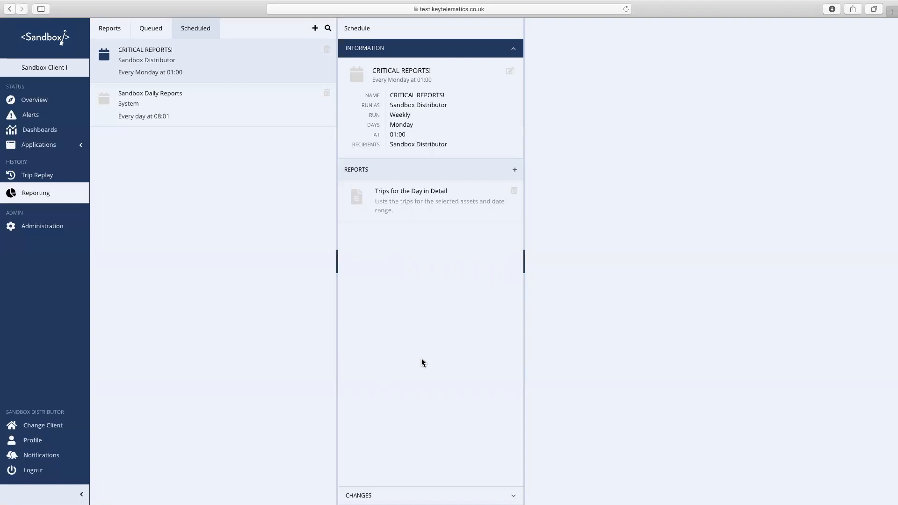
left_click(313, 29)
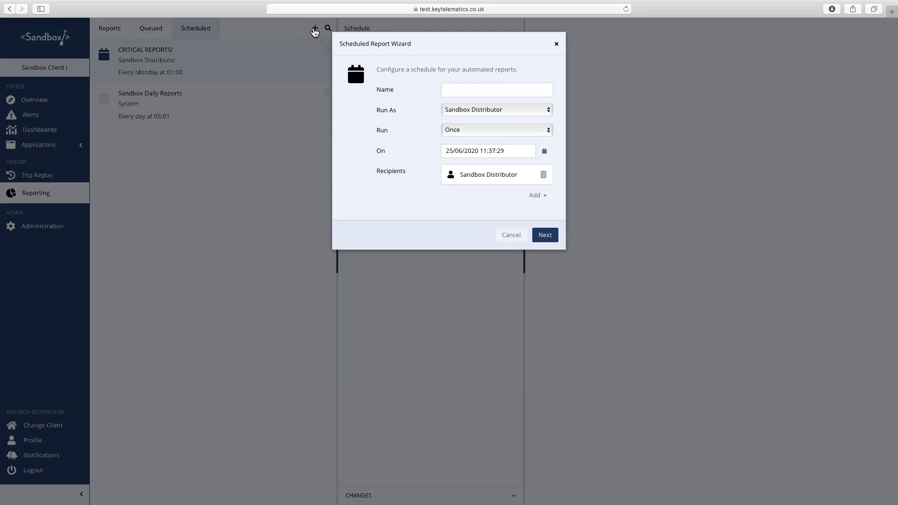
left_click(511, 235)
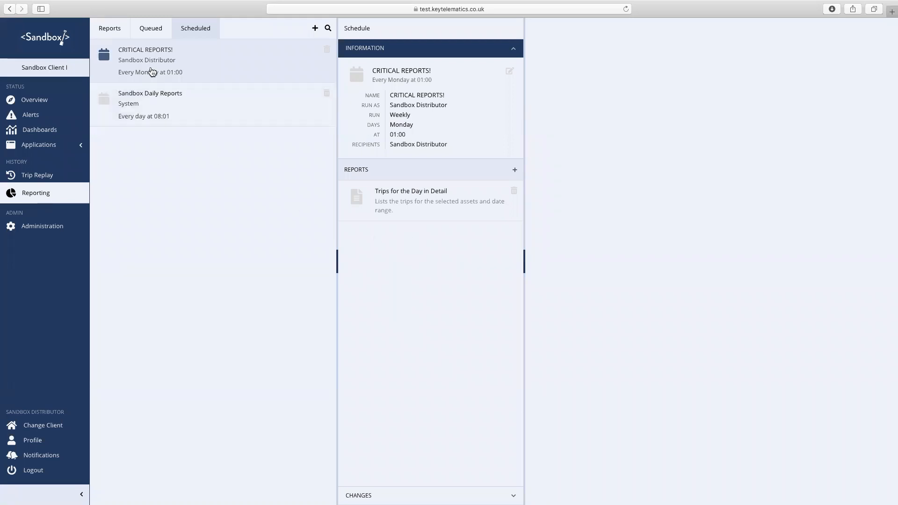
- Return to the Reports tab showing the Trips for the Day in Detail form
left_click(115, 30)
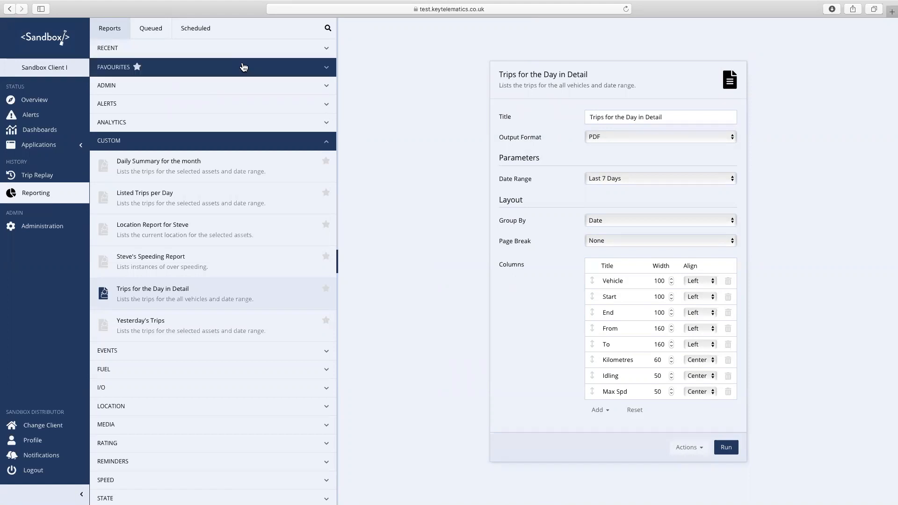
left_click(193, 33)
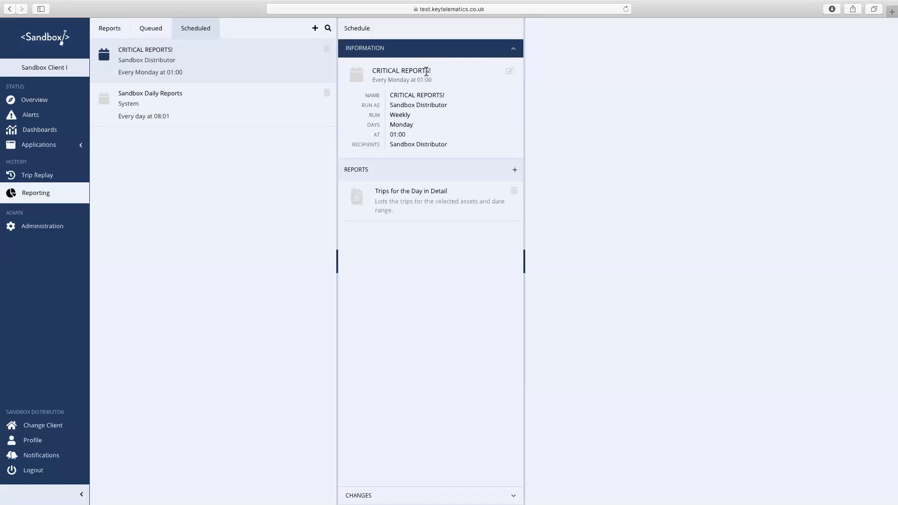
left_click(109, 30)
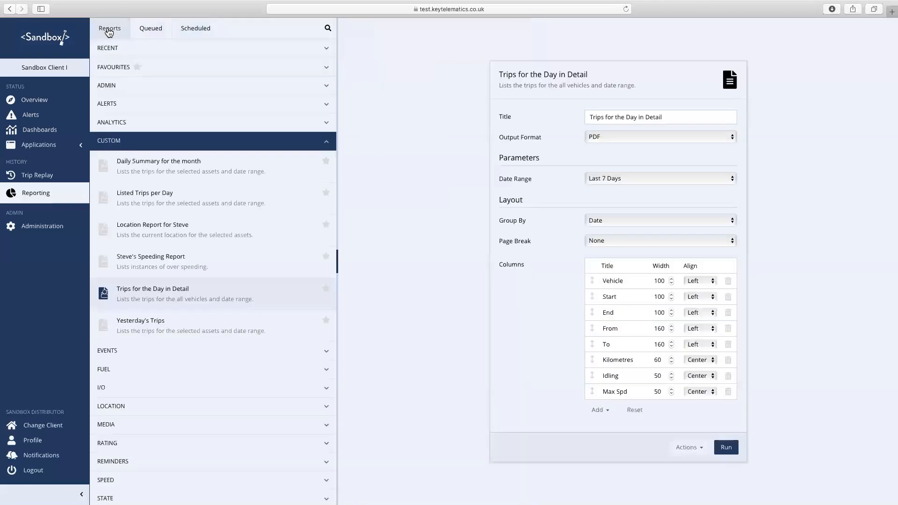